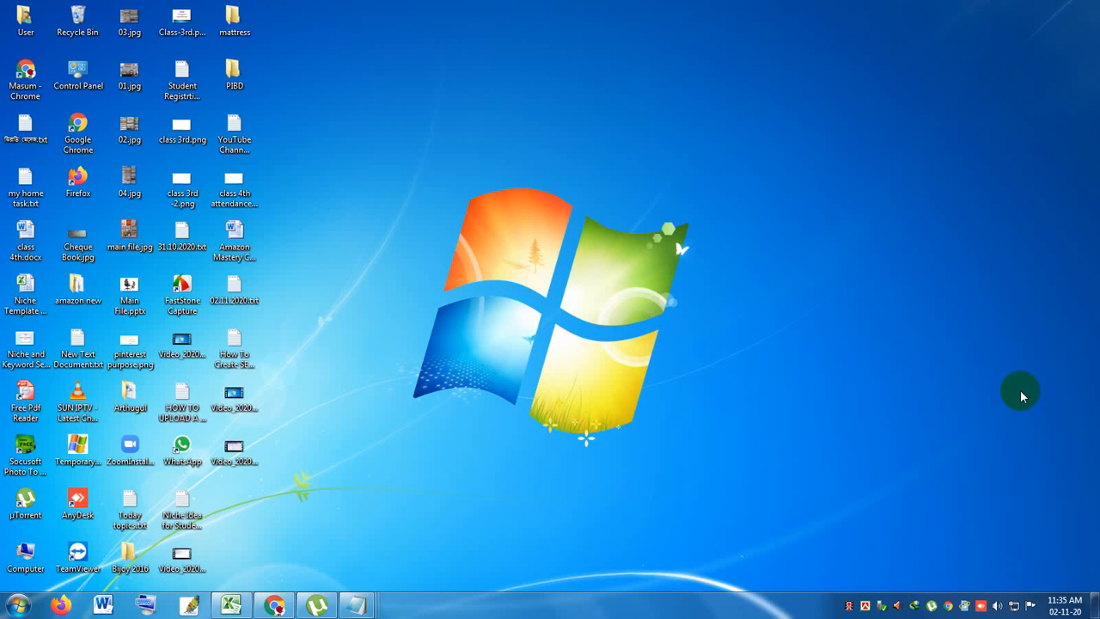
Refresh the desktop and bring up the Using Modifier.txt notes in Notepad.
right_click(625, 170)
click(675, 202)
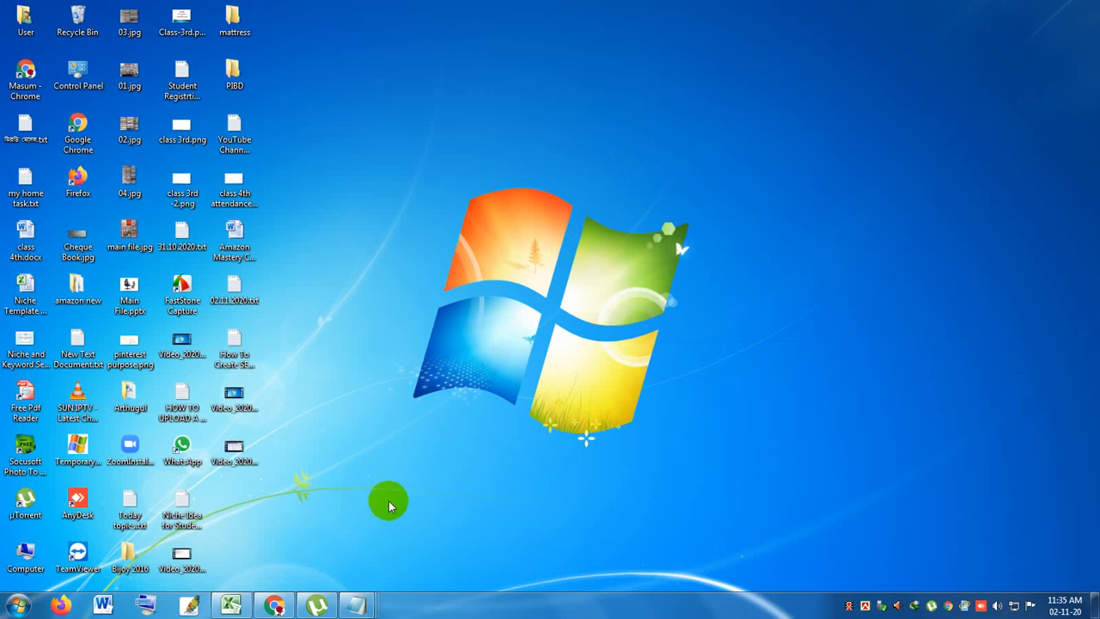
mouse_move(358, 604)
click(491, 541)
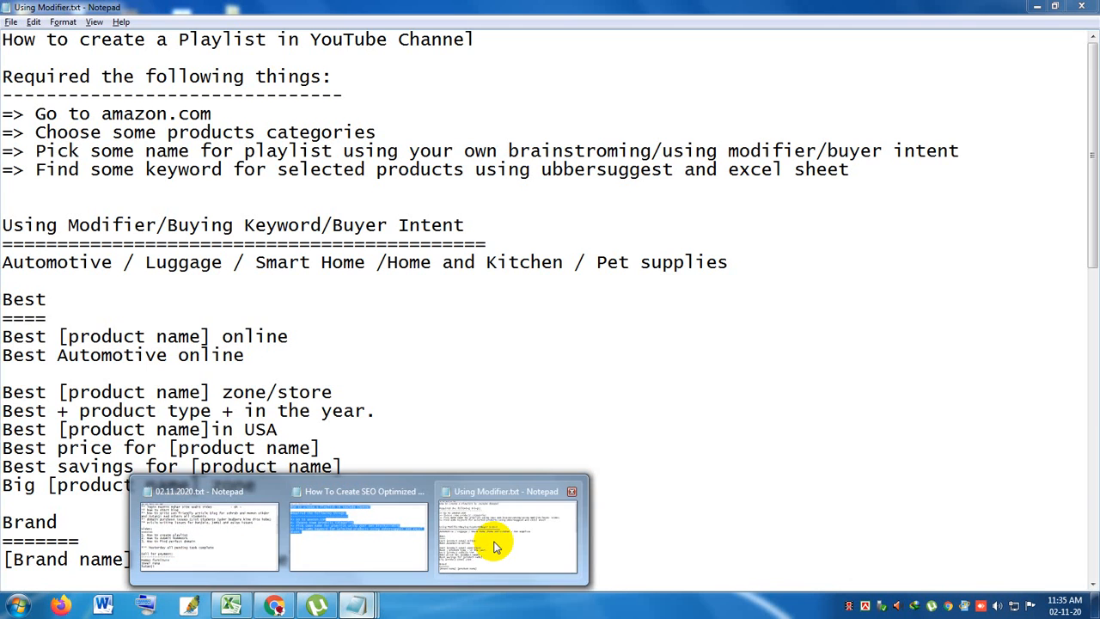
scroll(221, 214, down, 3)
scroll(236, 212, up, 3)
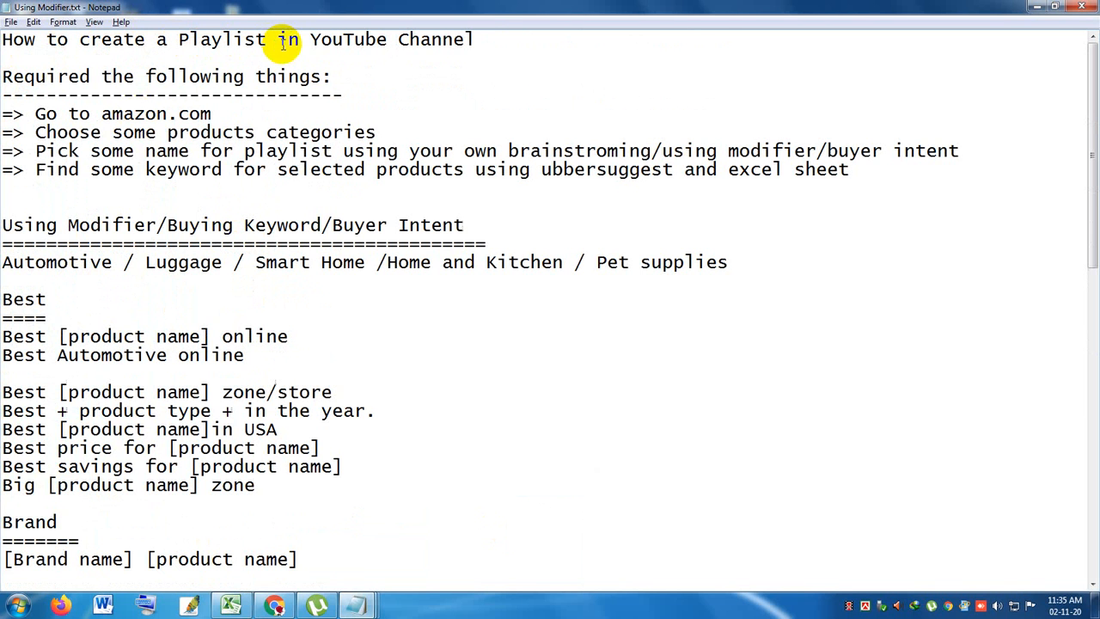
Append "with SEO Optimize?" to the notes' title and "keyword" to the line about picking playlist names.
click(484, 34)
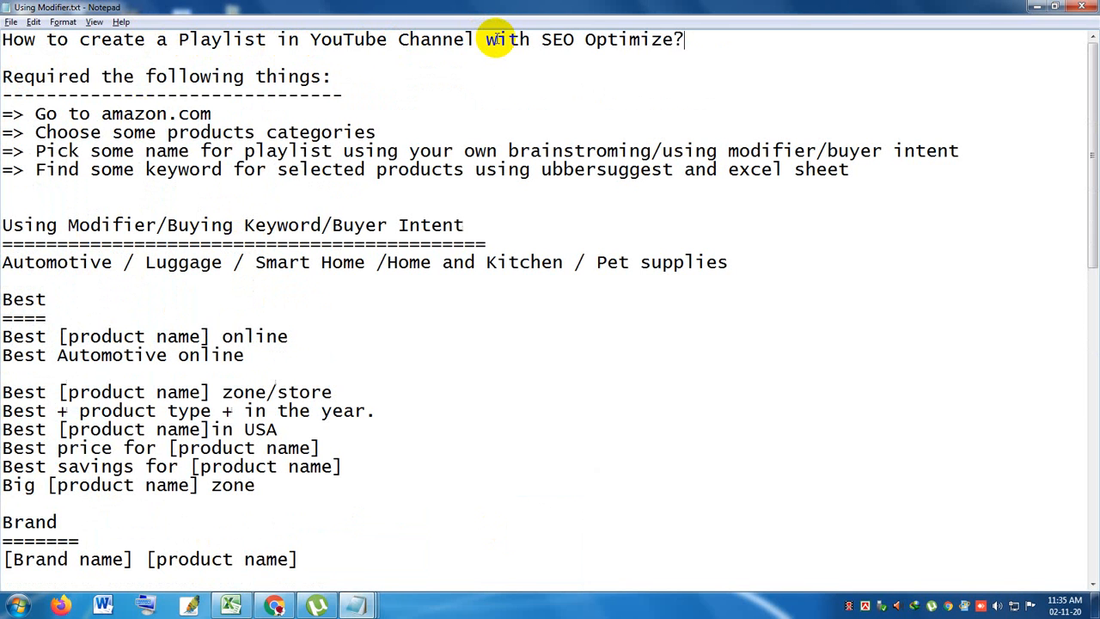
key(End)
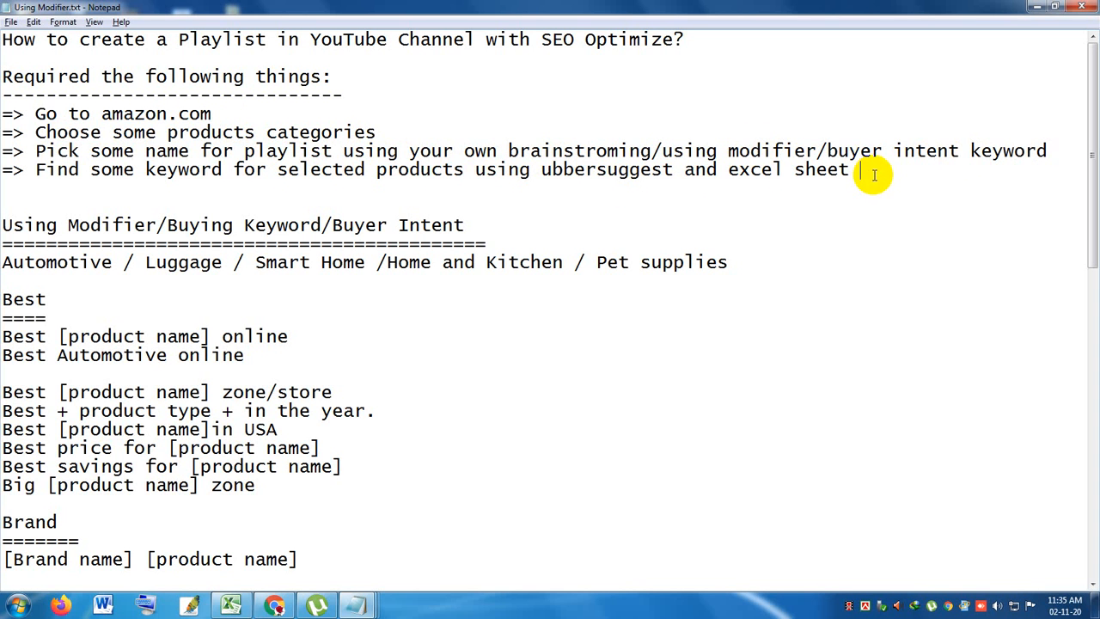
drag(874, 175, 13, 112)
click(160, 169)
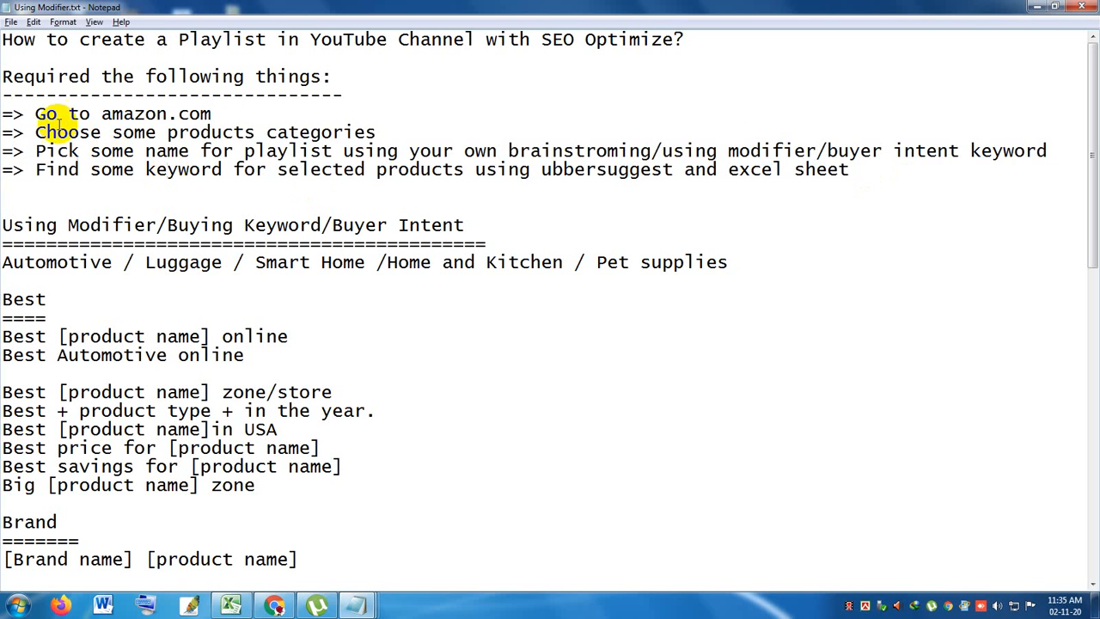
Switch to Chrome and open amazon.com in a new tab.
click(274, 606)
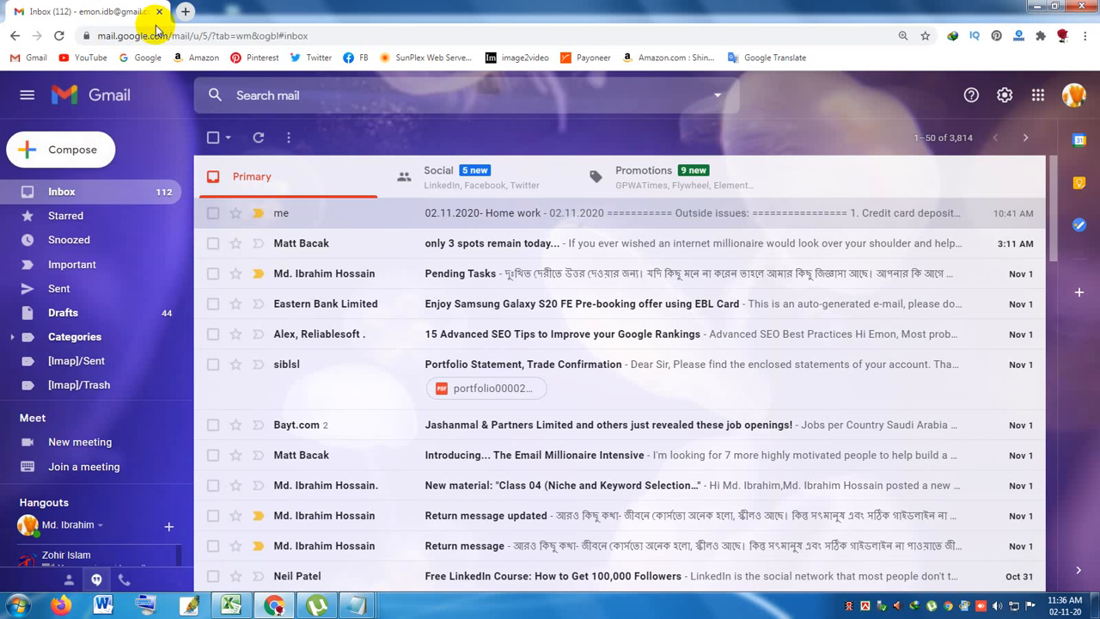
click(189, 11)
text(ama)
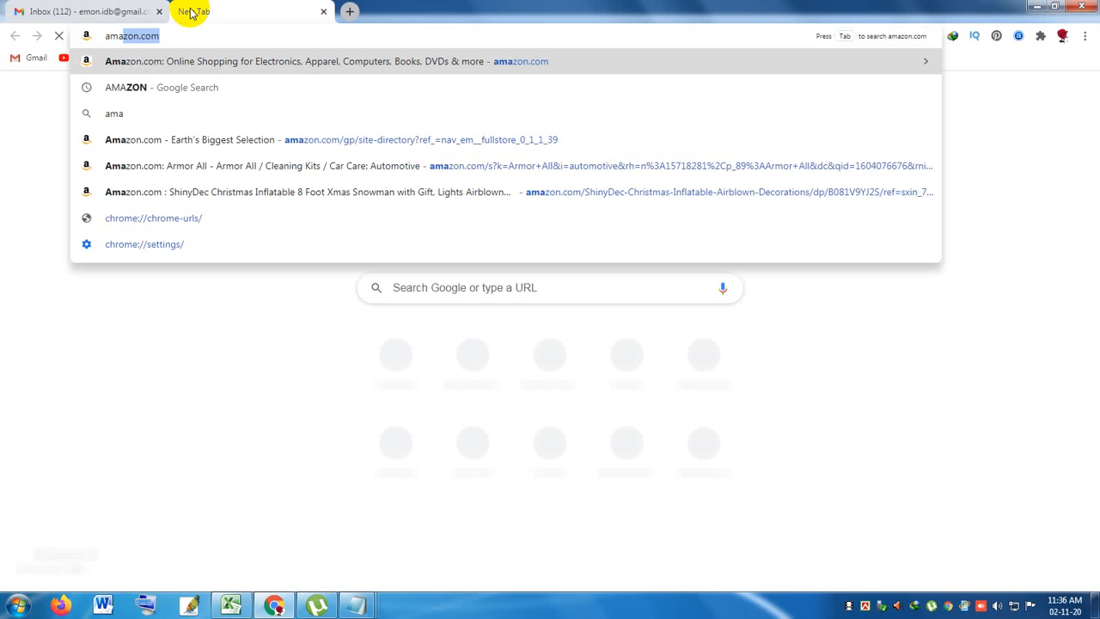
key(Return)
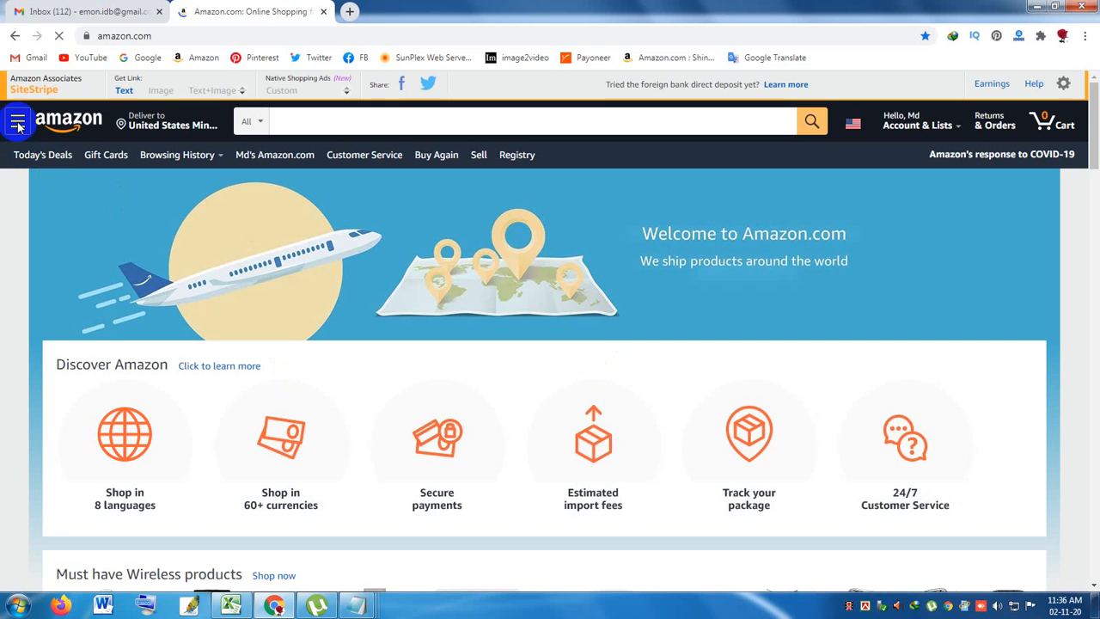
Open Amazon's Full Store Directory from the list of shopping categories.
click(18, 124)
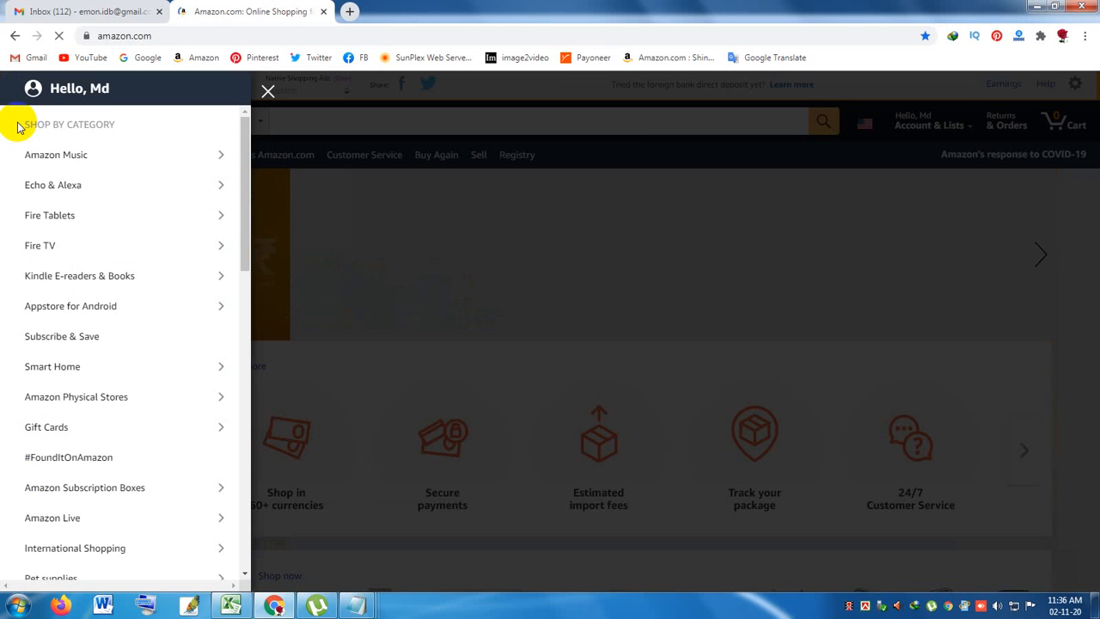
scroll(94, 447, down, 5)
scroll(116, 473, down, 3)
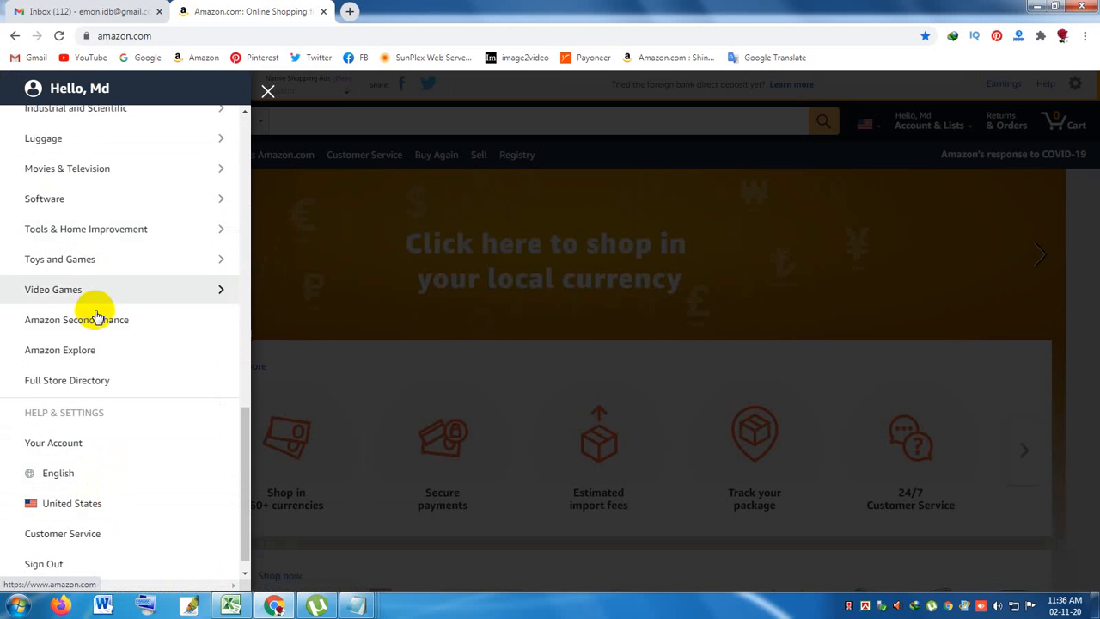
click(94, 384)
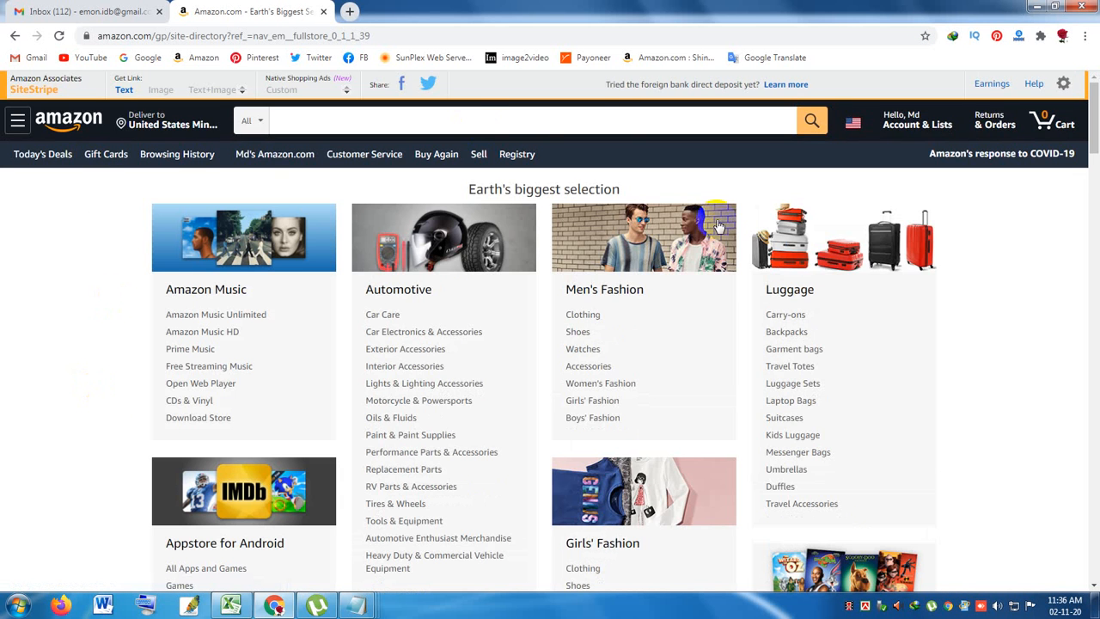
scroll(812, 361, down, 5)
scroll(783, 344, up, 5)
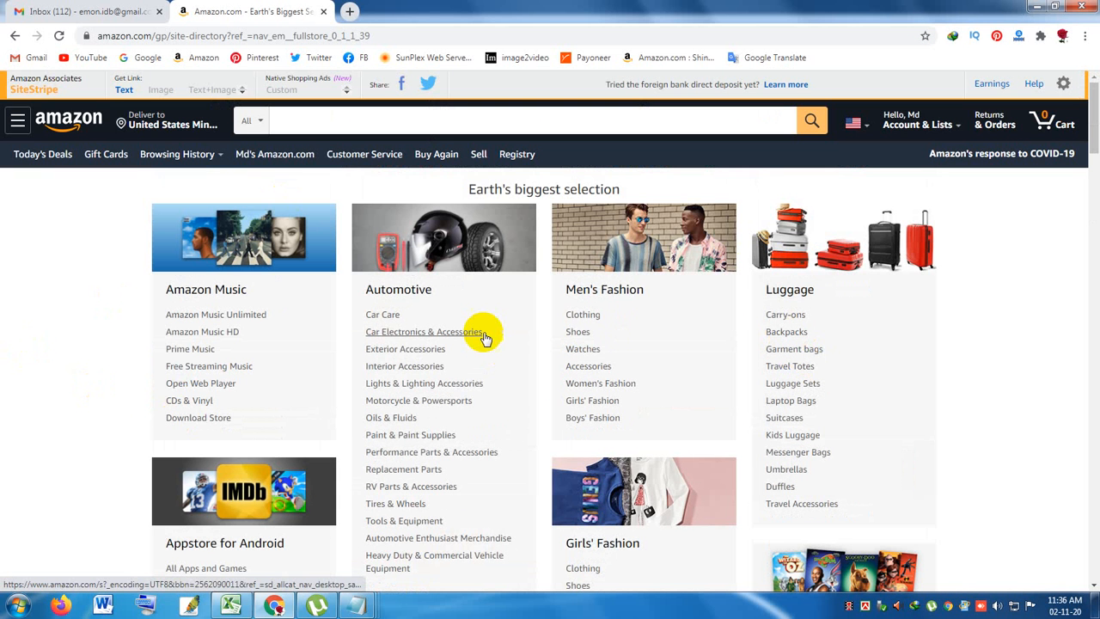
Check the playlist requirements in Using Modifier.txt and return to the Amazon store directory in Chrome.
click(356, 606)
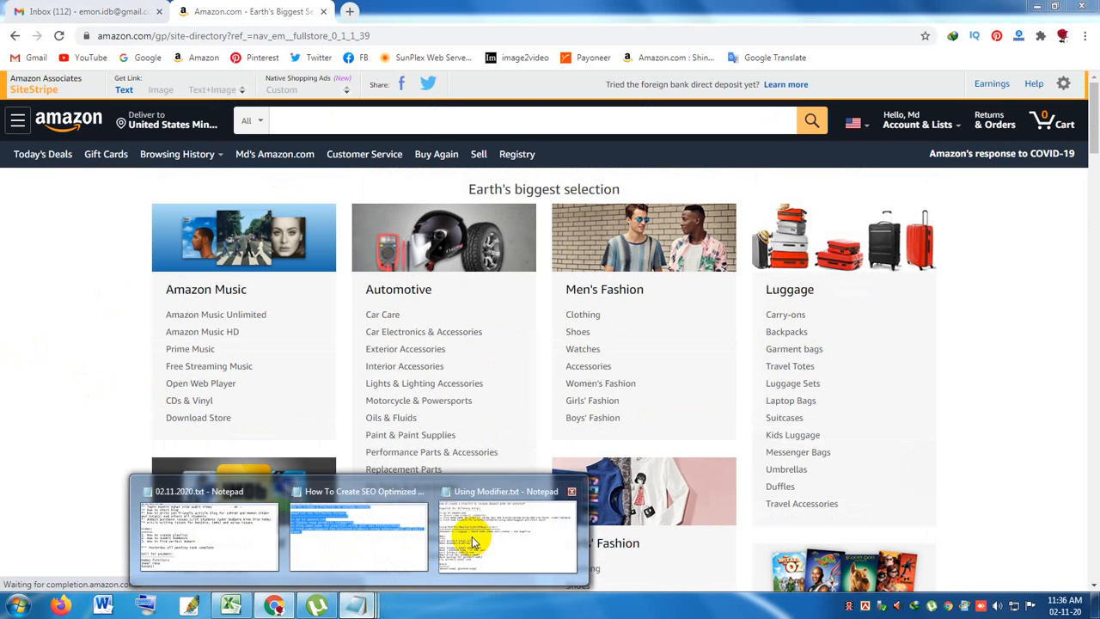
click(472, 536)
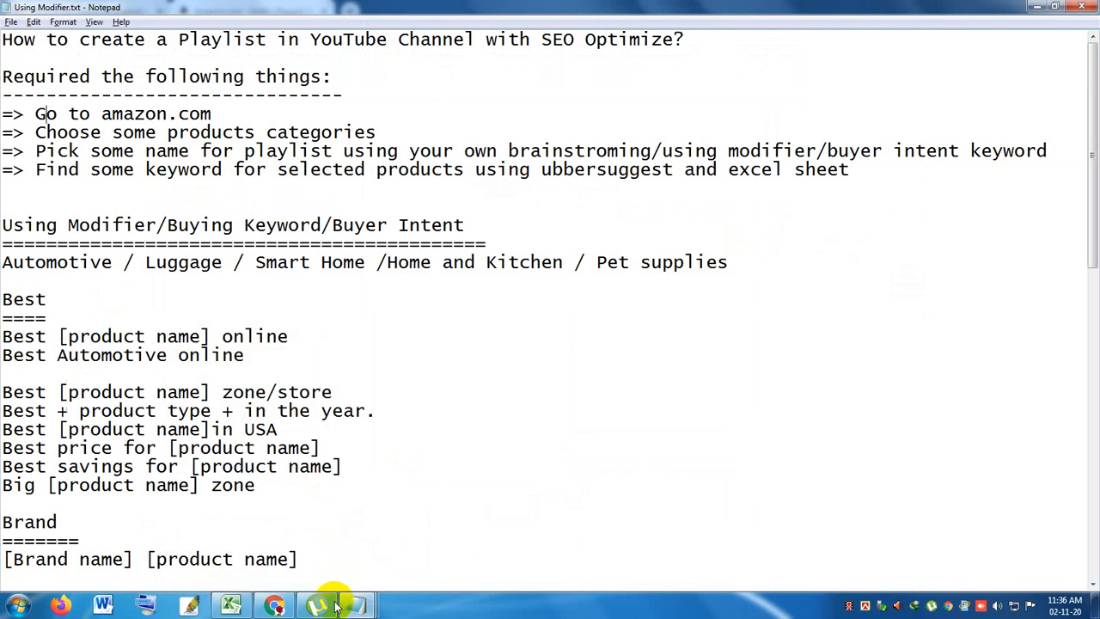
mouse_move(348, 608)
click(273, 606)
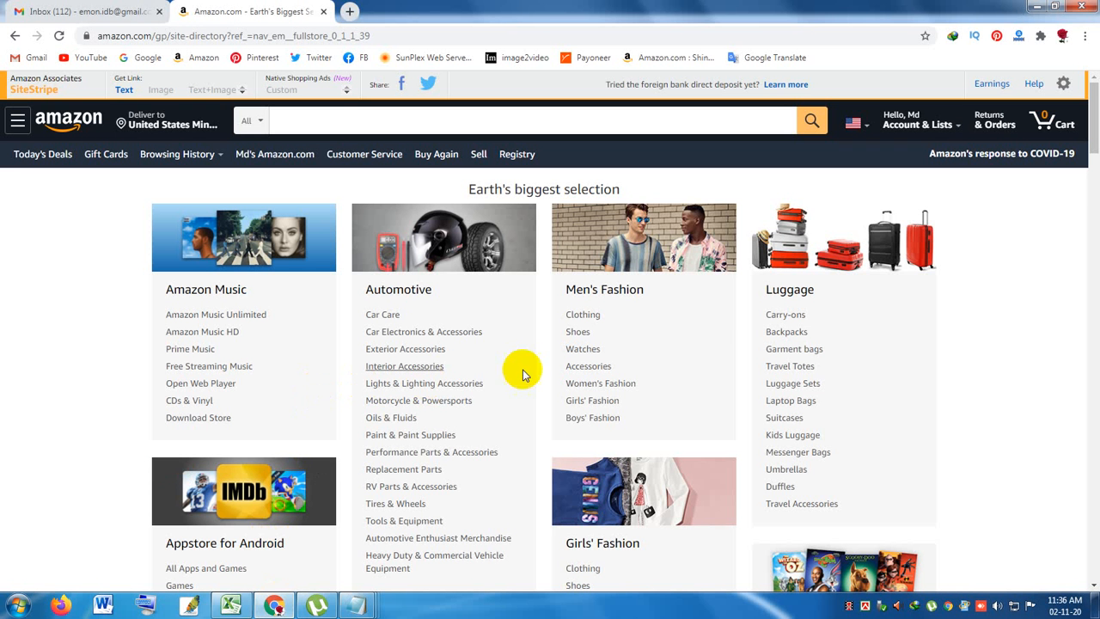
Examine the store directory for suitable product categories, such as Automotive, Luggage, Smart Home, and Home and Kitchen.
drag(447, 307, 381, 286)
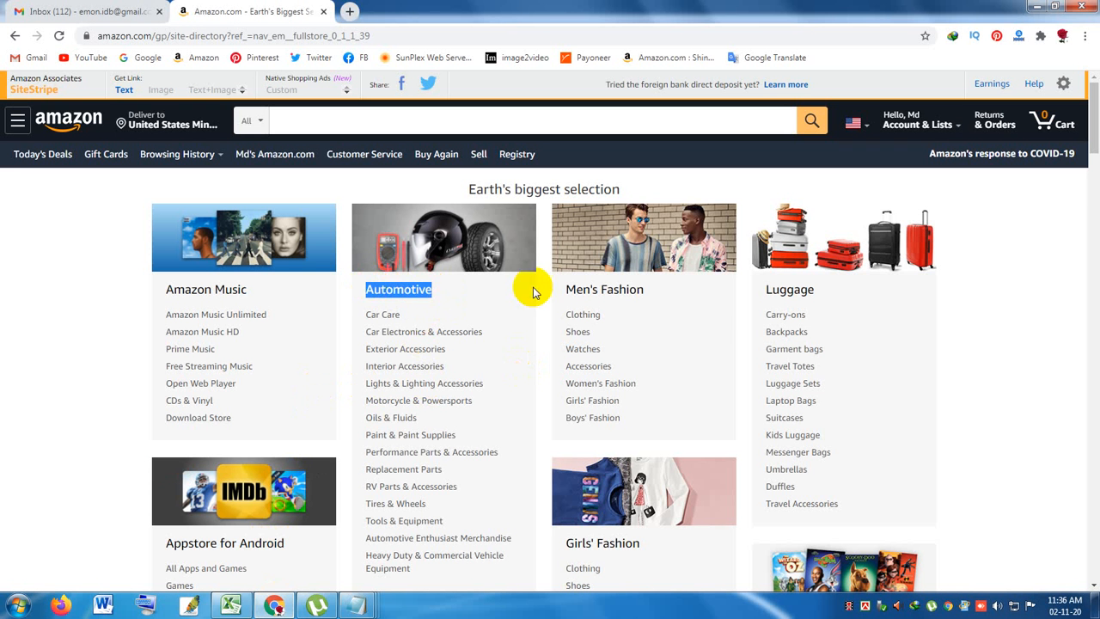
scroll(636, 339, down, 4)
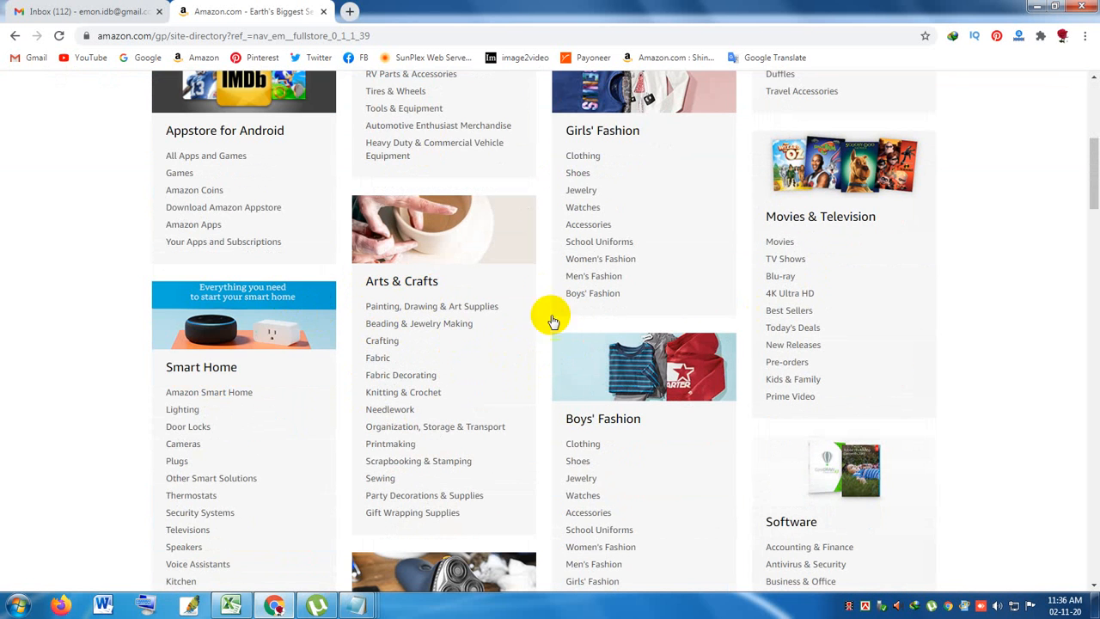
scroll(553, 319, up, 5)
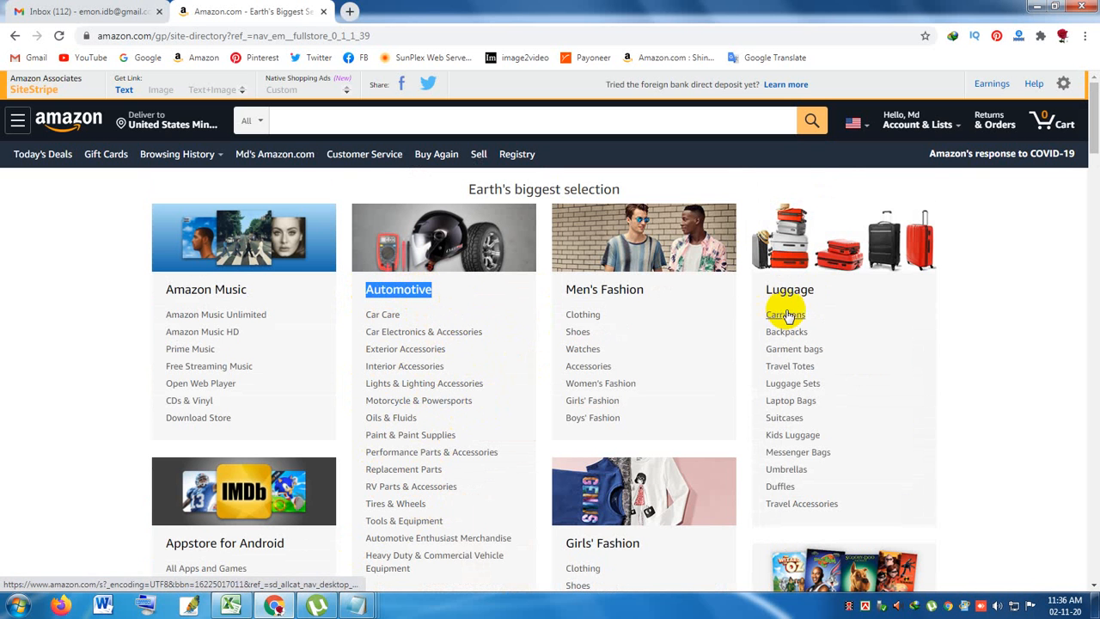
scroll(319, 373, down, 4)
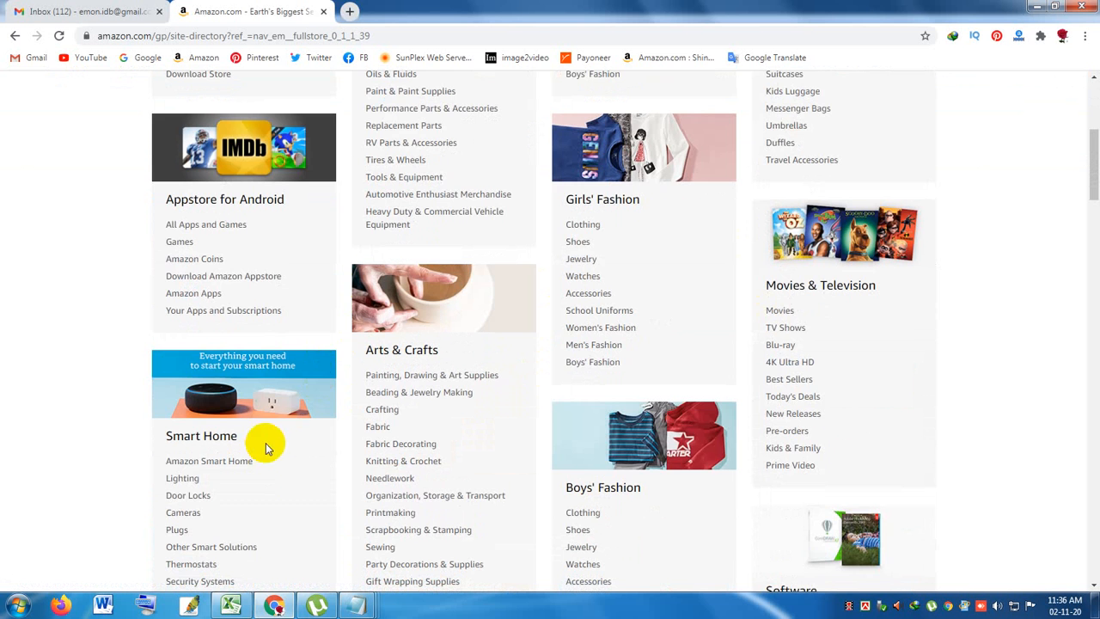
scroll(626, 443, down, 3)
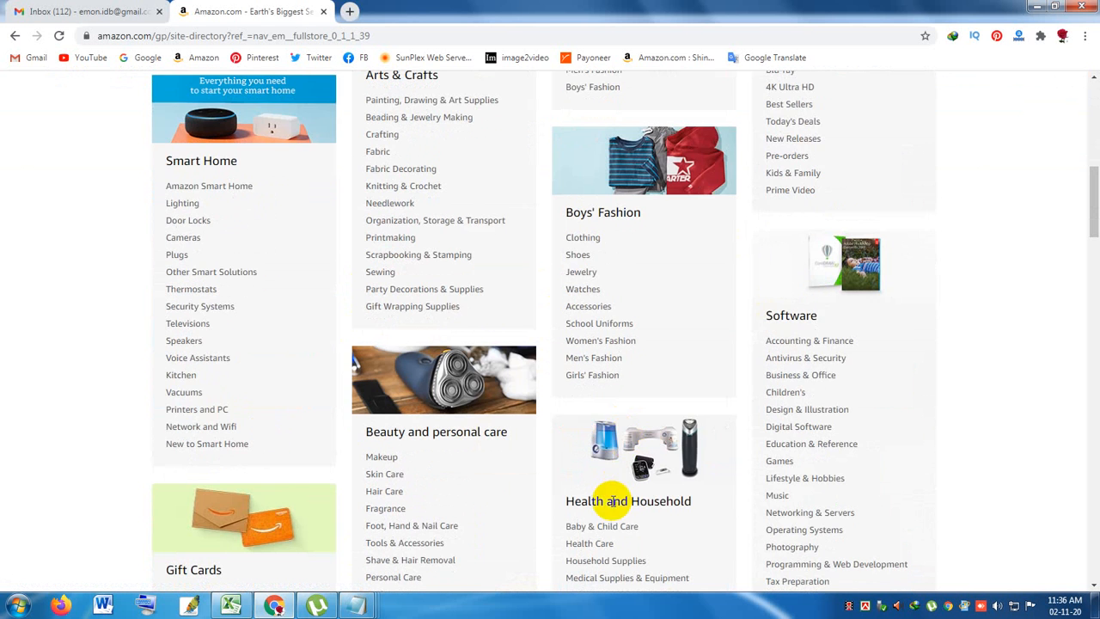
scroll(645, 456, down, 2)
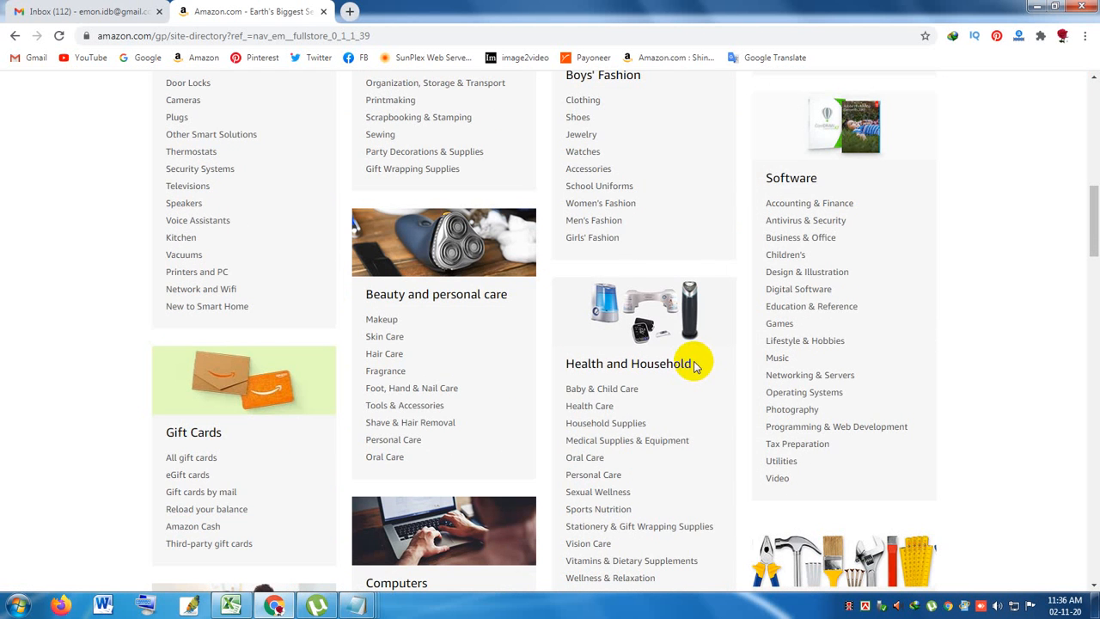
scroll(590, 422, down, 3)
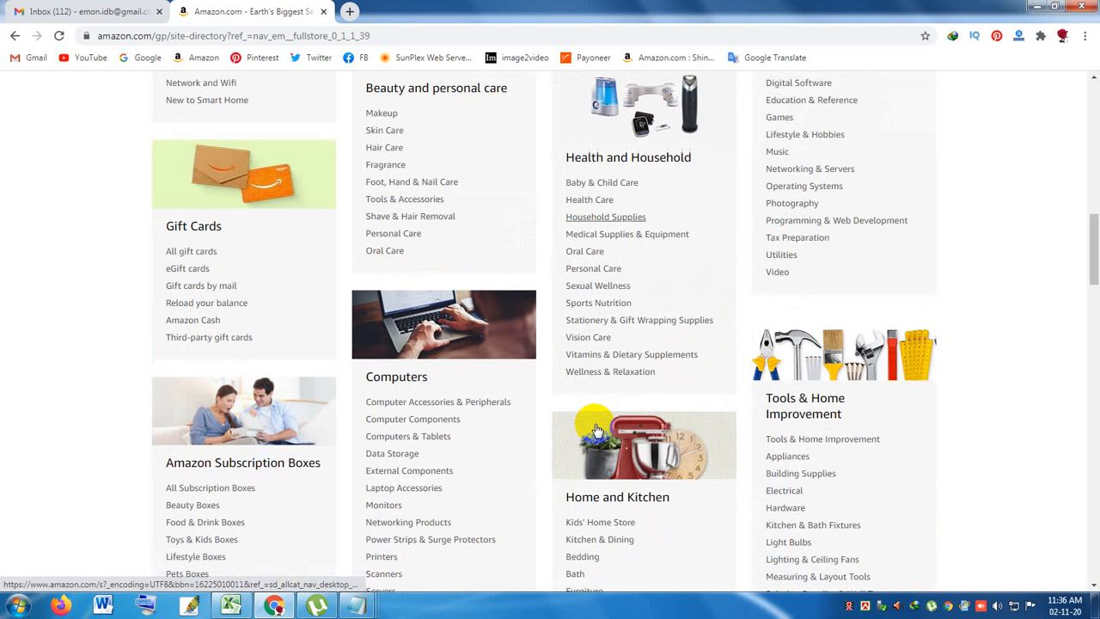
scroll(507, 422, down, 1)
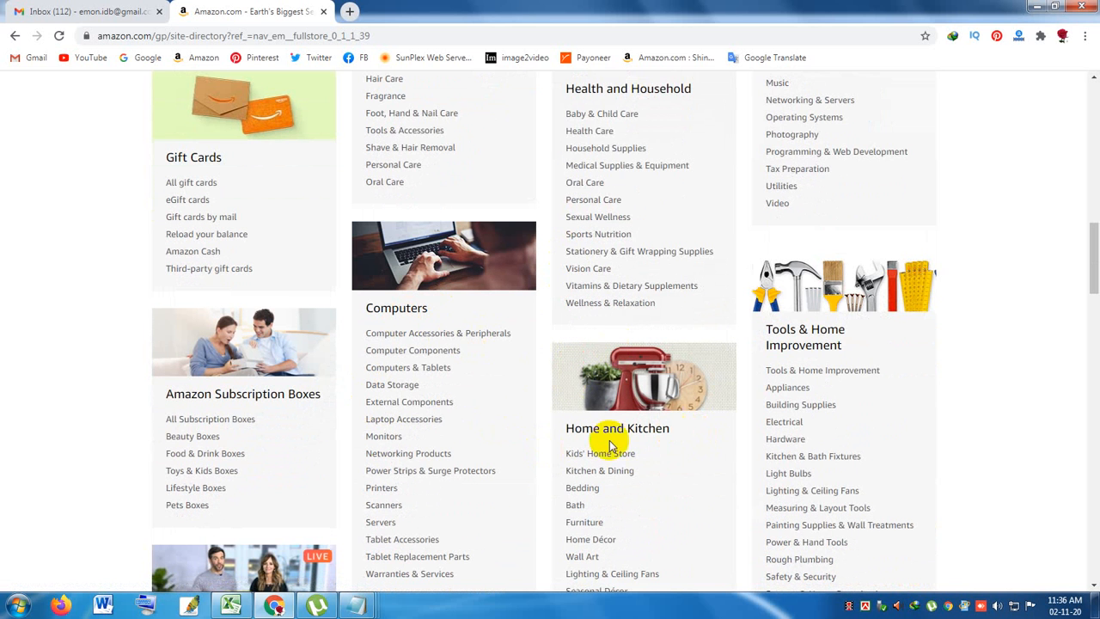
scroll(364, 445, down, 4)
scroll(361, 445, down, 1)
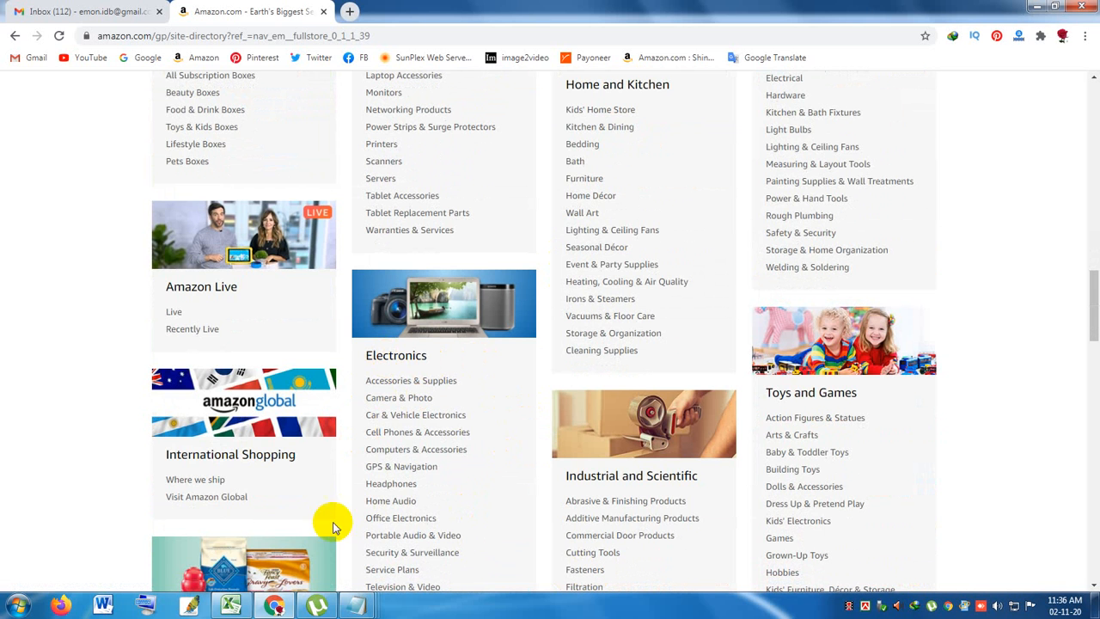
Copy the Automotive category heading from the directory and paste it into a new Notepad document.
scroll(621, 317, up, 1)
scroll(496, 307, up, 12)
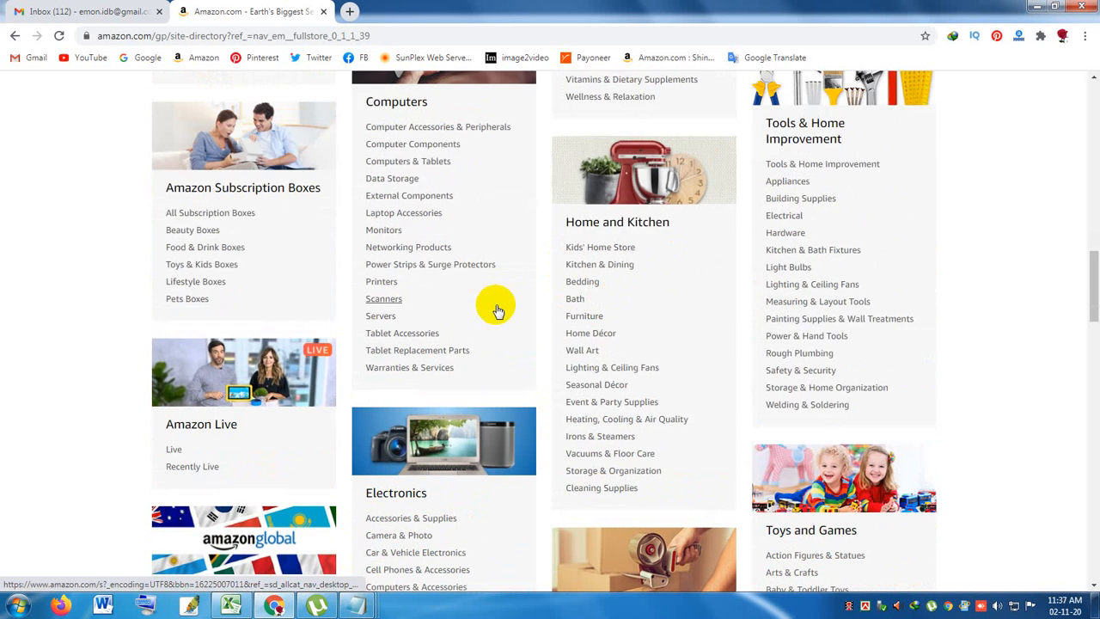
scroll(465, 187, up, 3)
triple_click(455, 279)
key(ctrl+c)
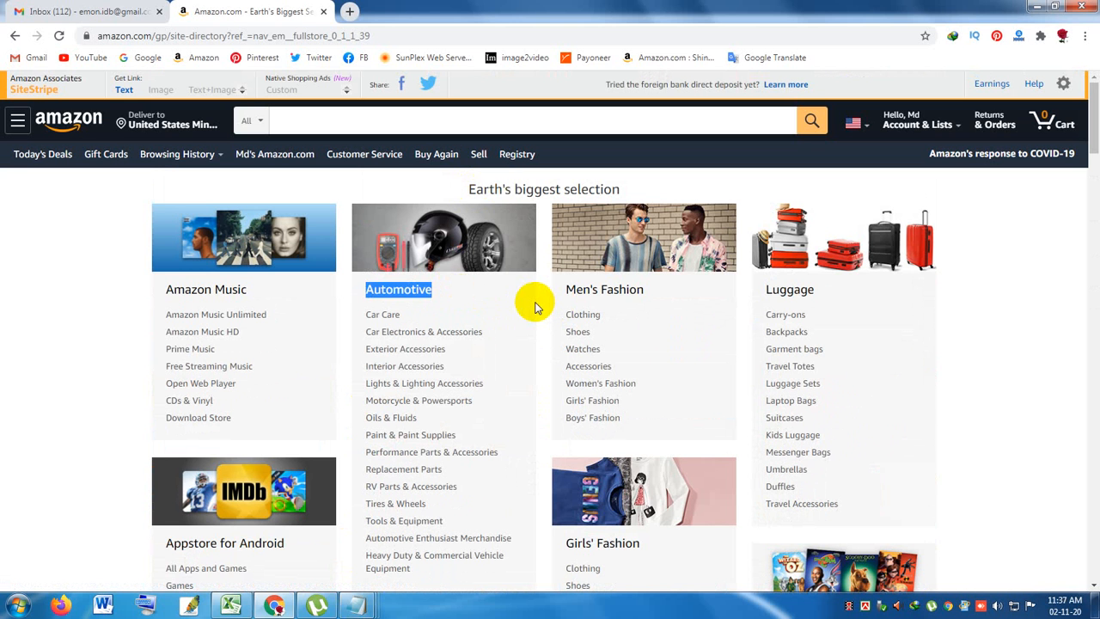
key(super+r)
text(n)
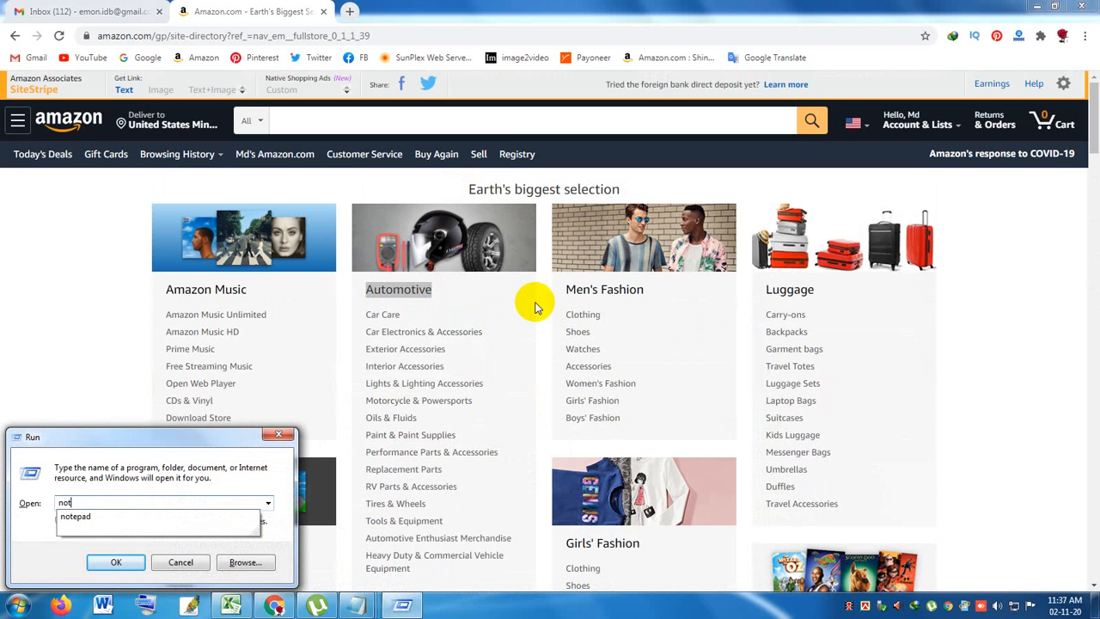
text(otepad)
key(Return)
key(ctrl+v)
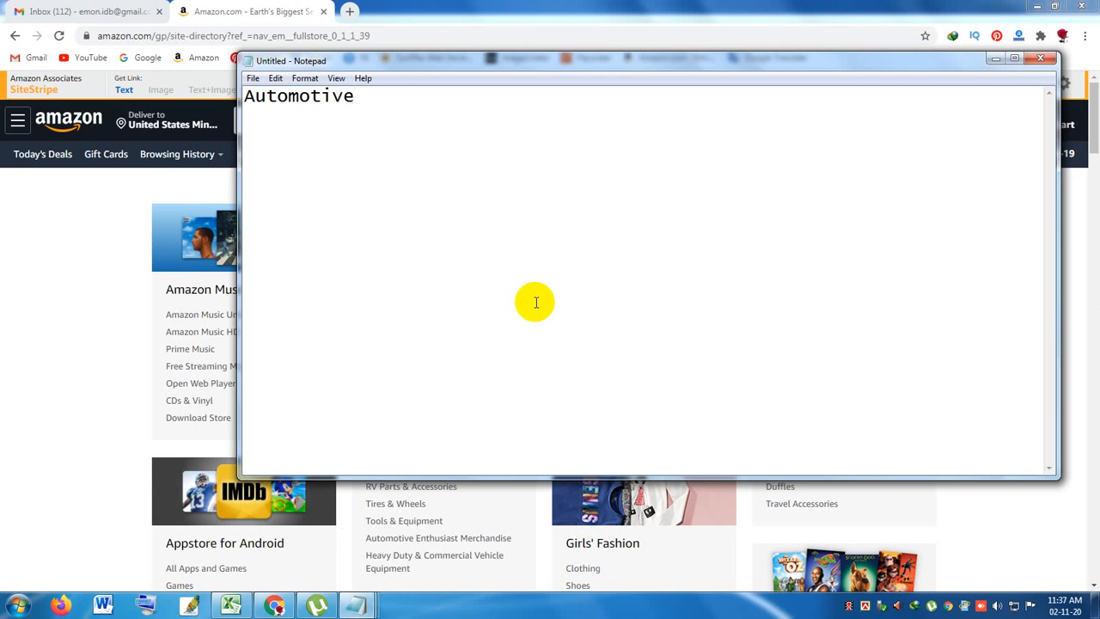
Copy the Luggage category heading from the directory onto a second line of the untitled Notepad list.
key(alt+Tab)
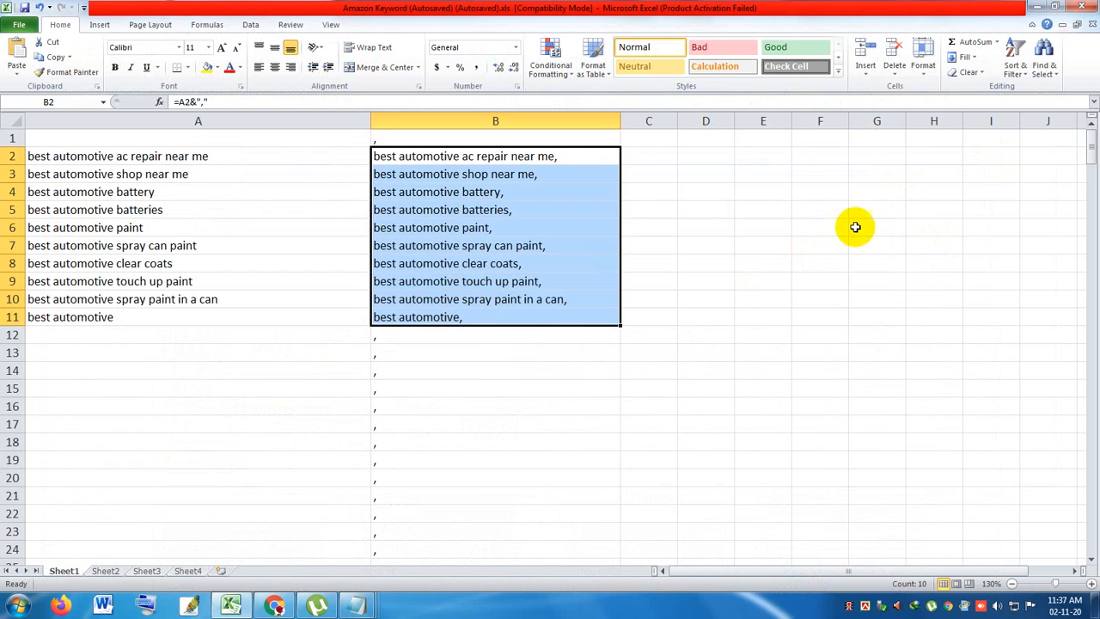
click(273, 605)
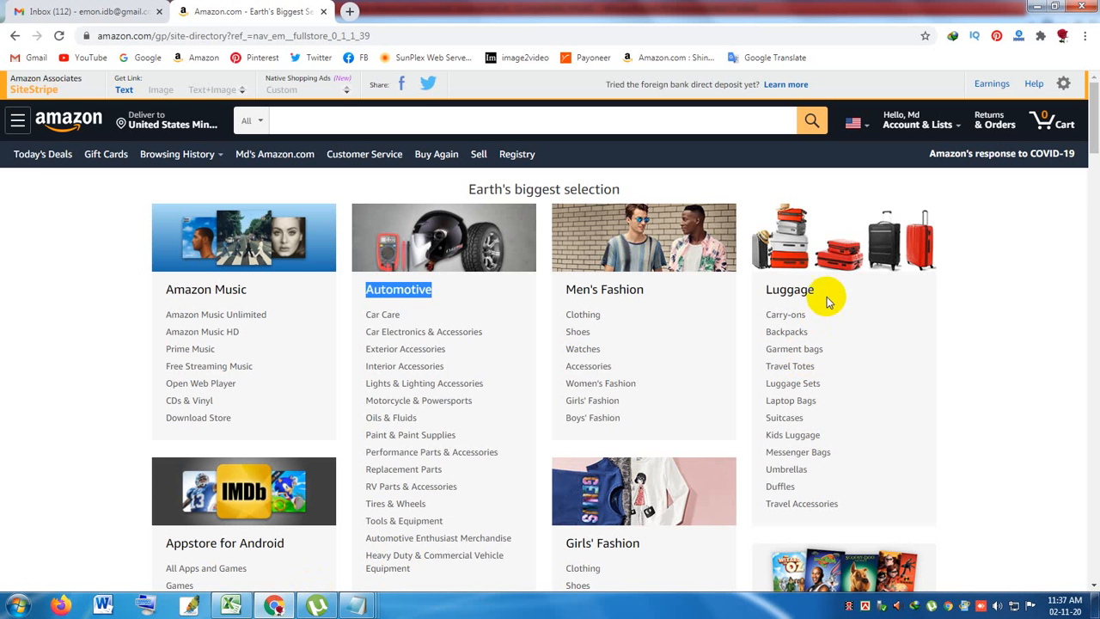
key(ctrl+a)
click(990, 336)
click(845, 297)
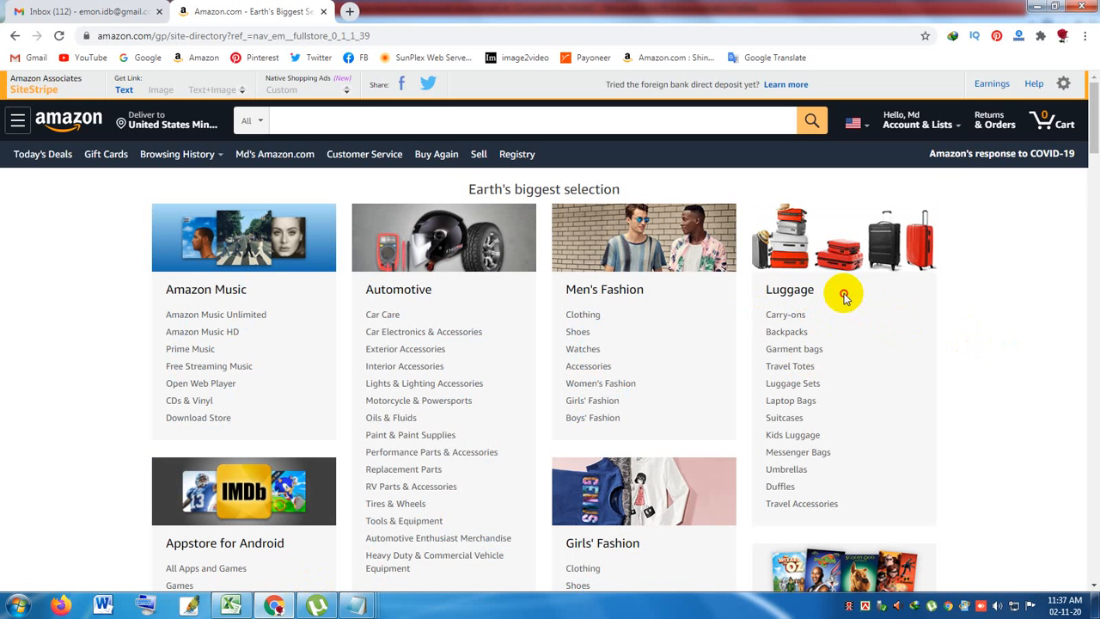
drag(845, 296, 769, 286)
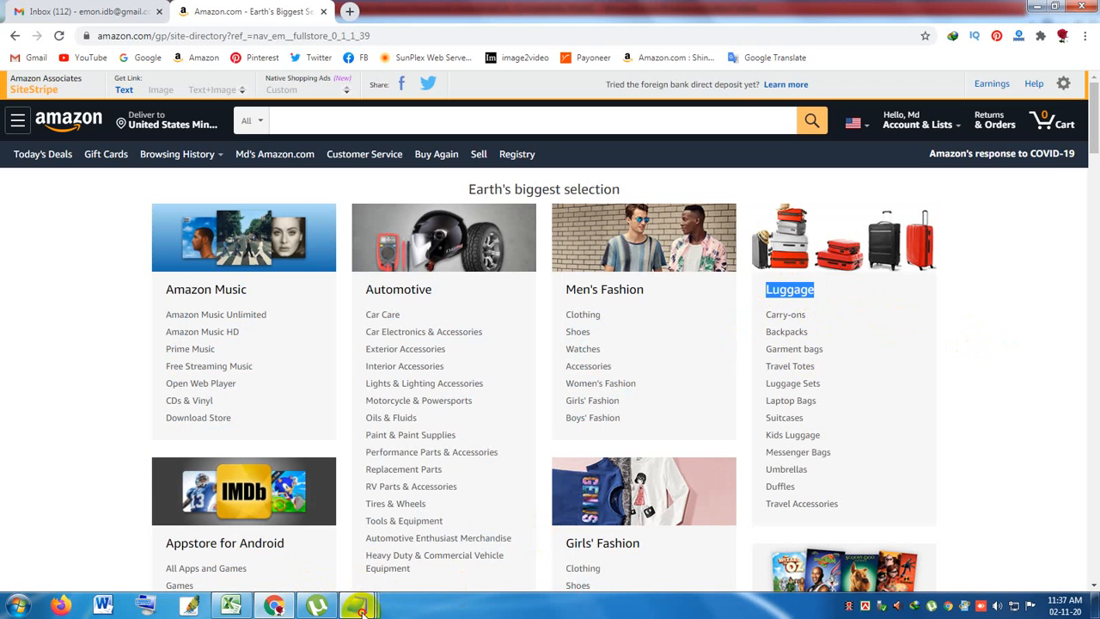
mouse_move(357, 605)
click(547, 546)
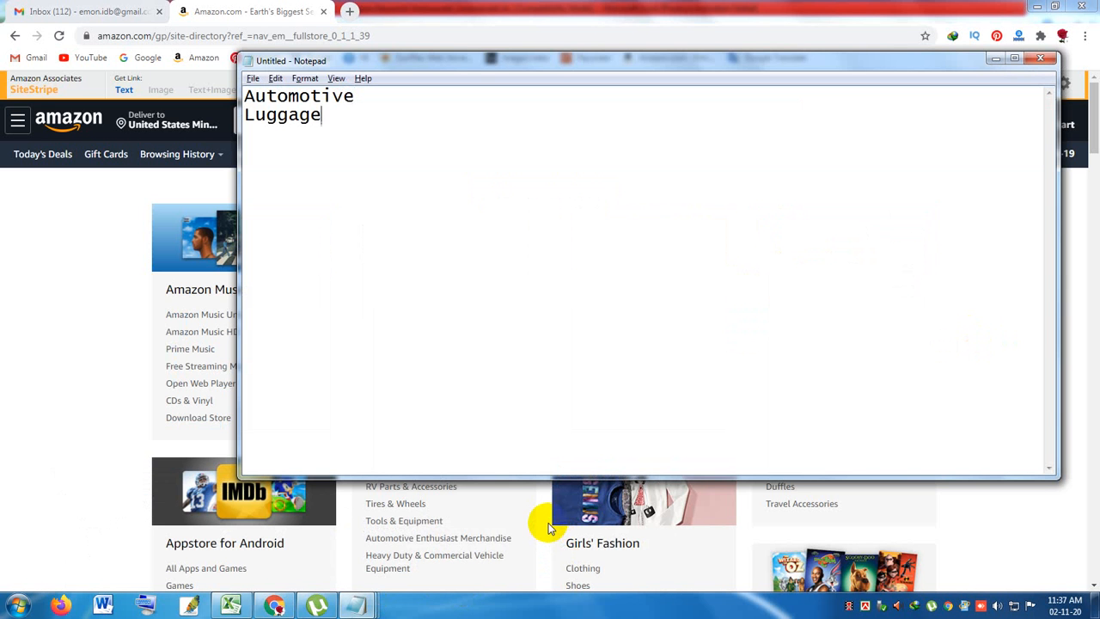
Copy the Smart Home category heading from the Amazon directory onto a third line of the untitled Notepad list.
click(26, 501)
scroll(276, 439, down, 3)
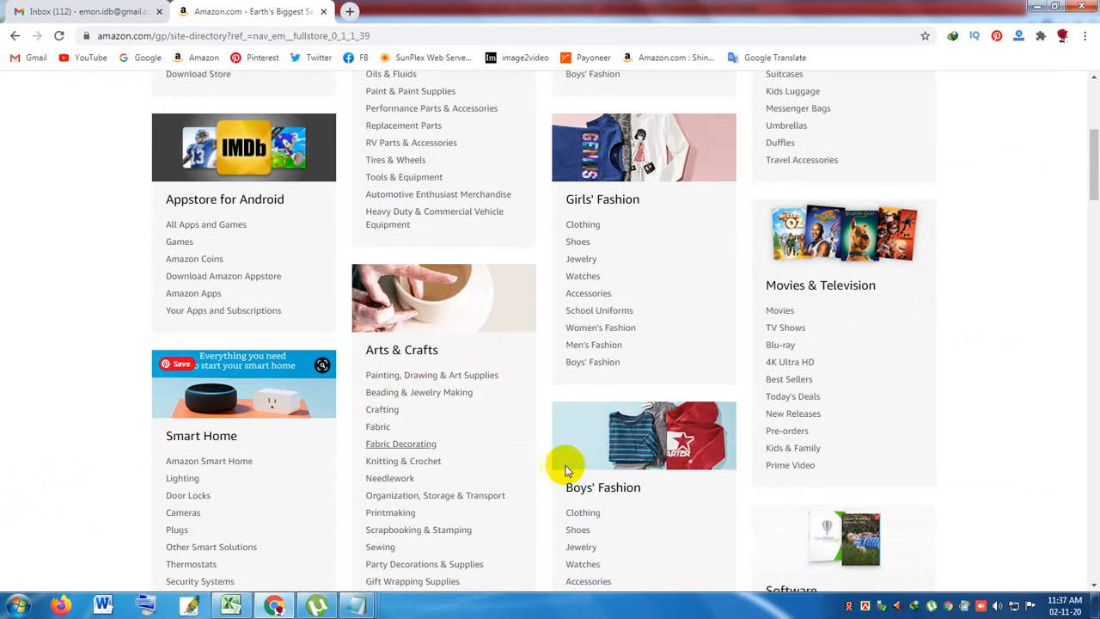
scroll(253, 362, down, 2)
drag(248, 294, 174, 297)
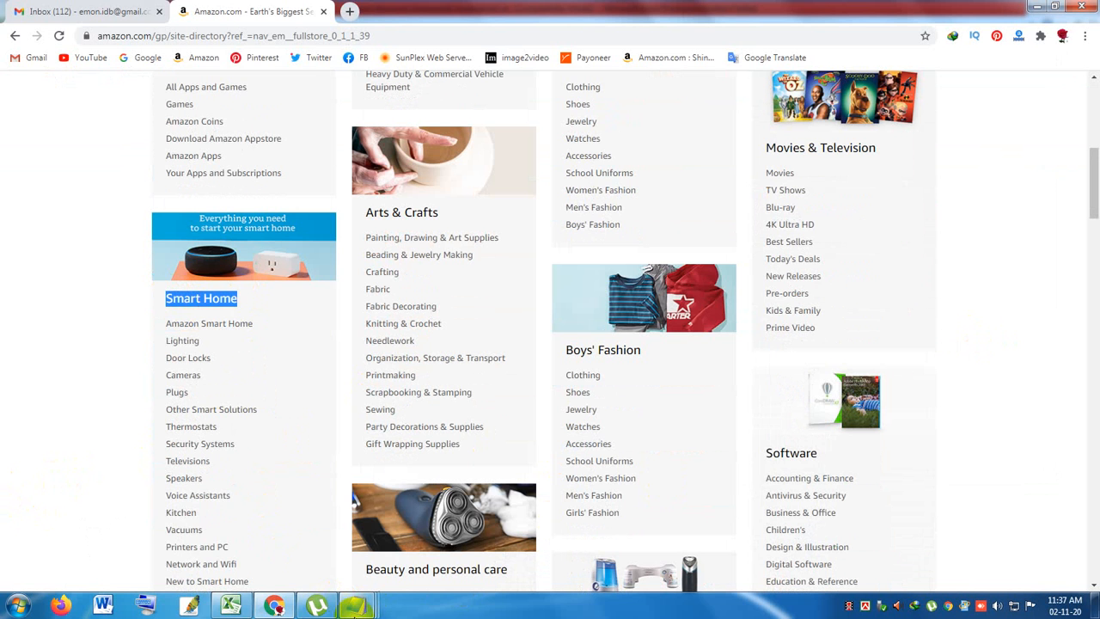
mouse_move(357, 606)
click(570, 550)
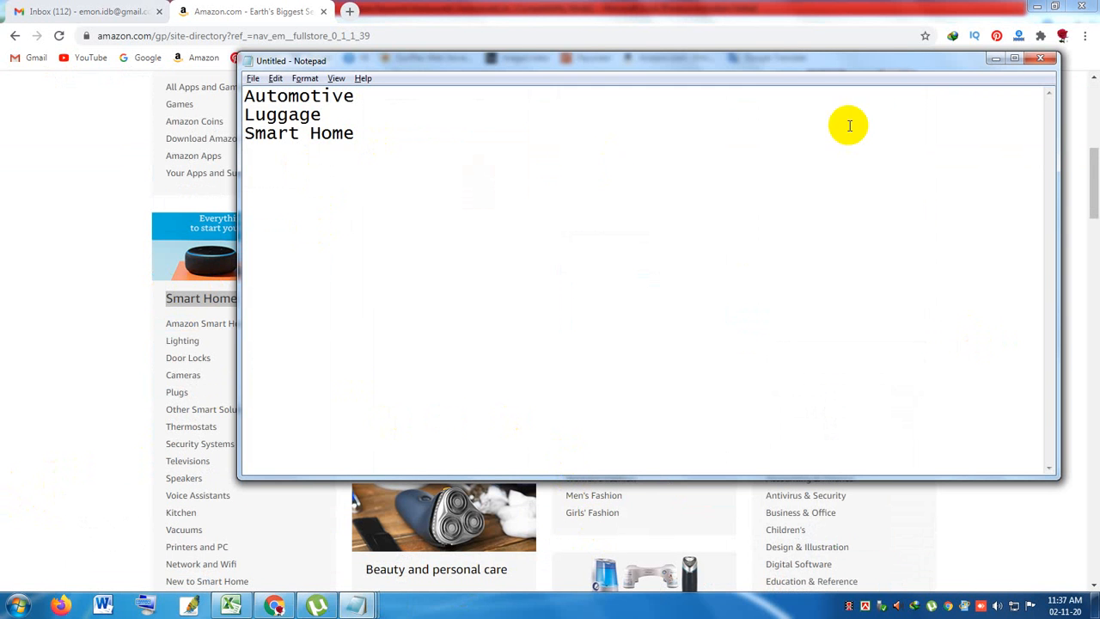
Open Using Modifier.txt and review the playlist requirements and its line of product categories.
mouse_move(376, 607)
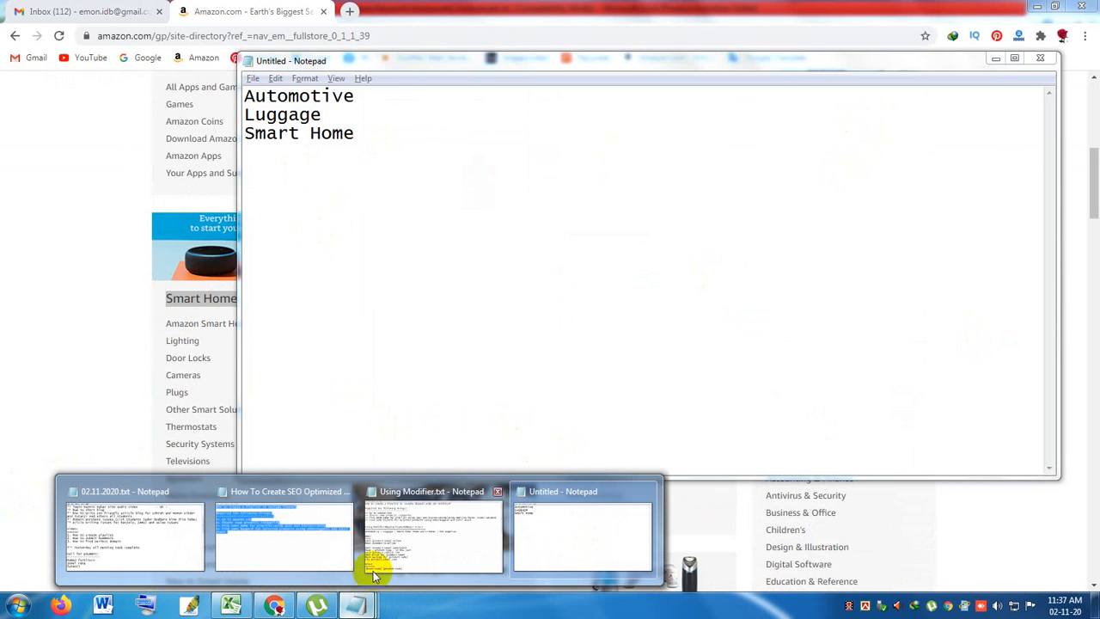
click(440, 551)
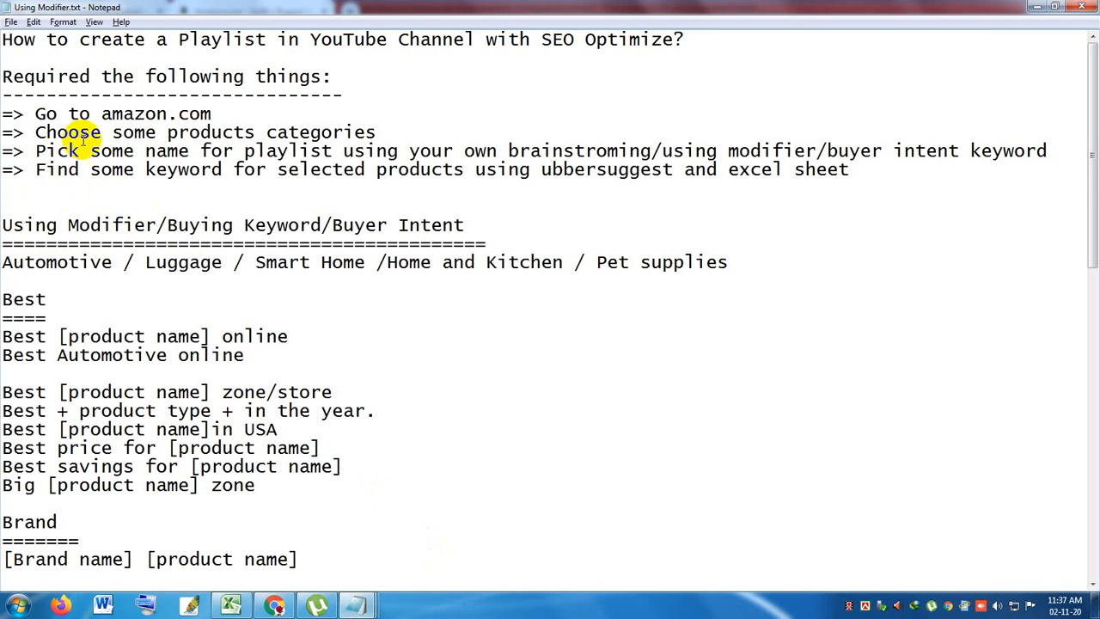
drag(113, 134, 382, 129)
click(389, 129)
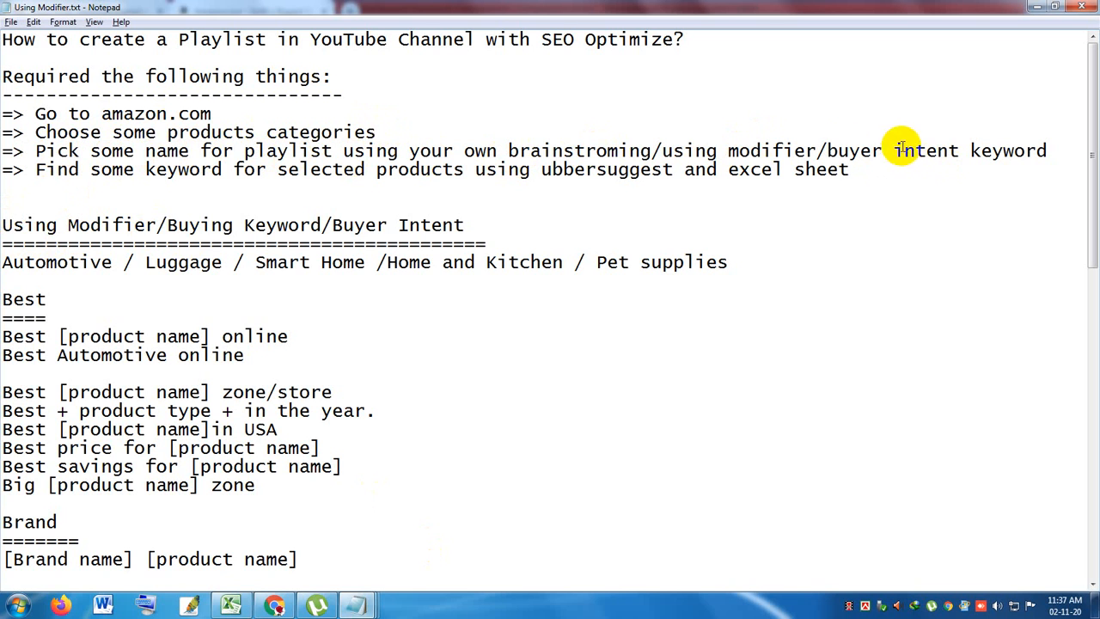
click(190, 262)
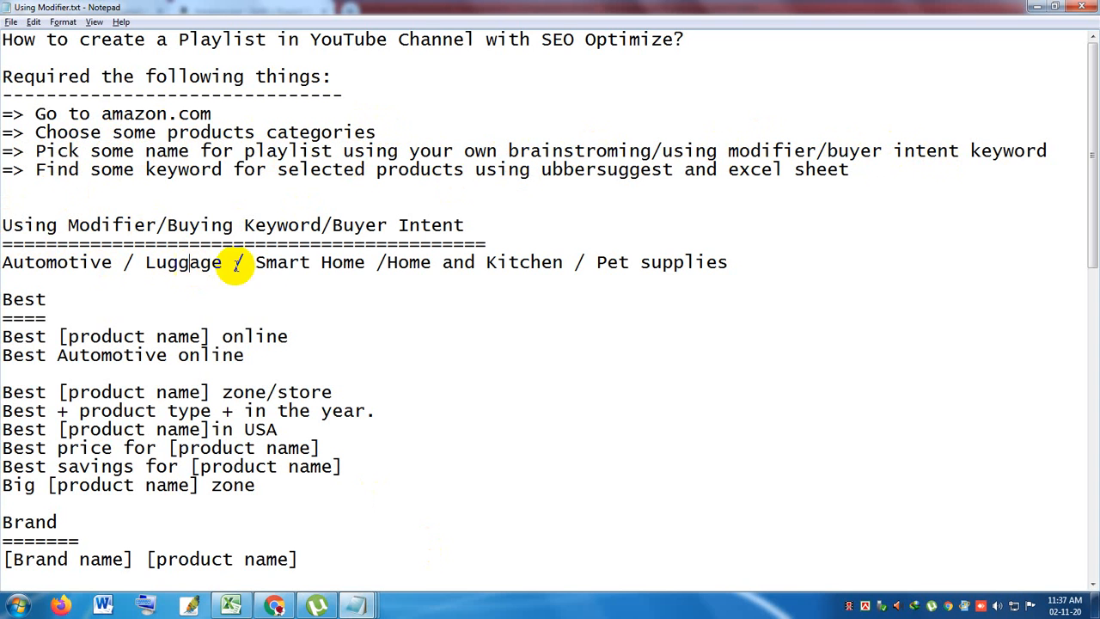
click(745, 262)
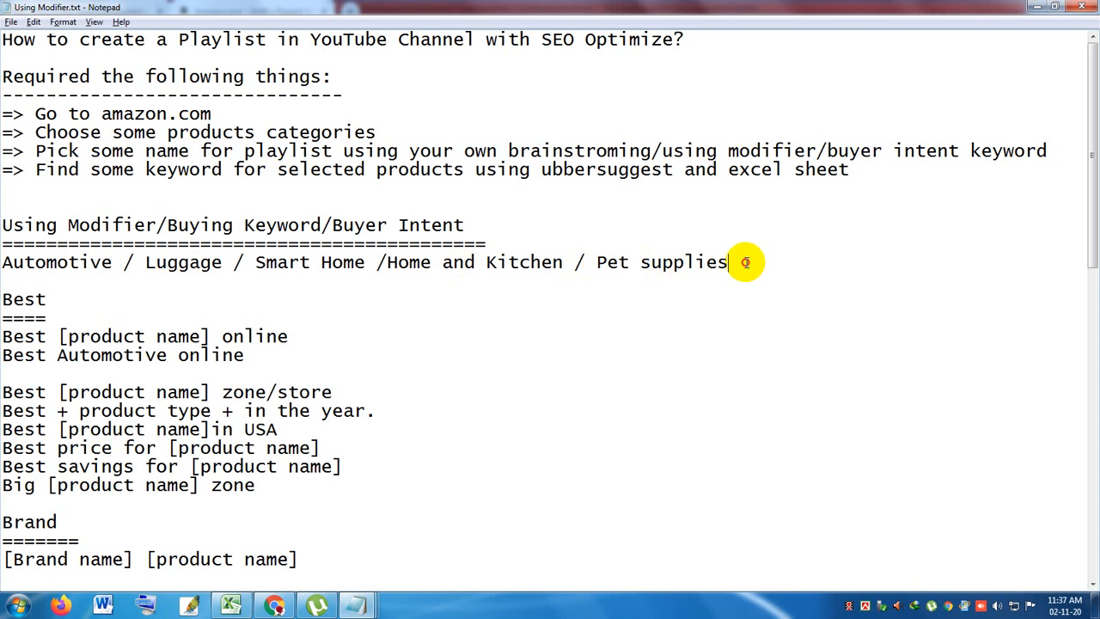
drag(735, 266, 43, 268)
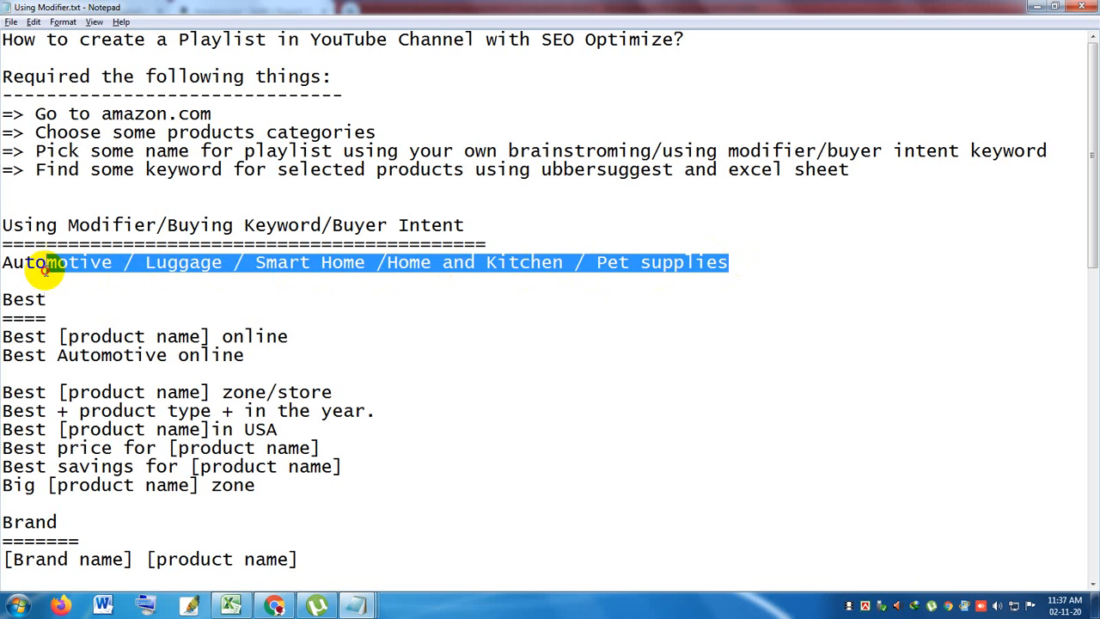
click(300, 303)
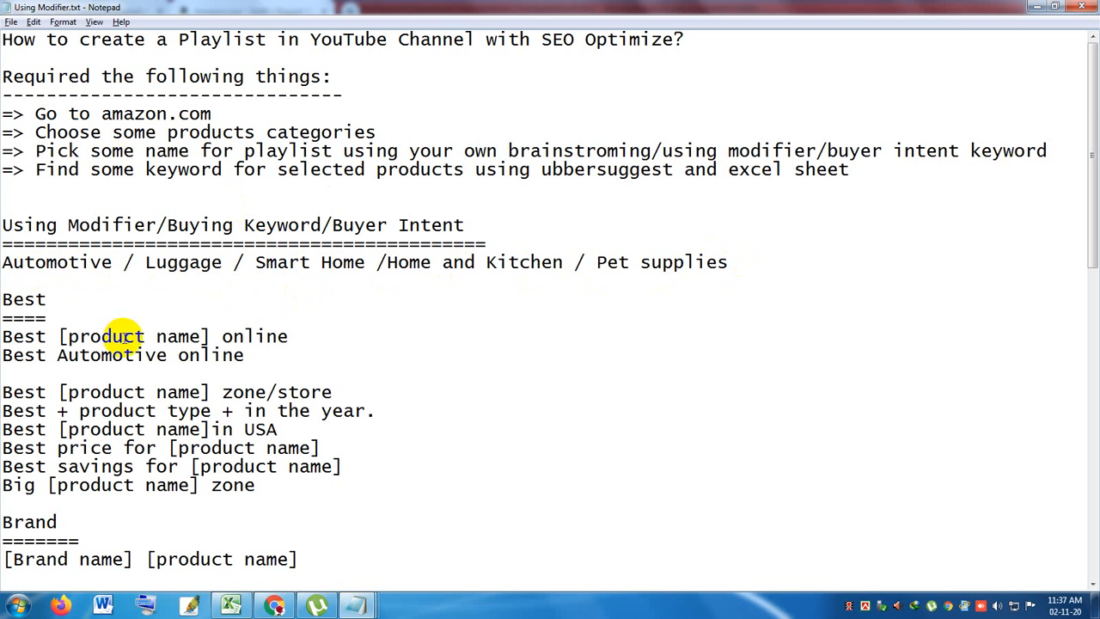
Examine the keyword modifier templates from Best through Top, and return to the product category line.
scroll(4, 297, down, 3)
scroll(34, 314, up, 3)
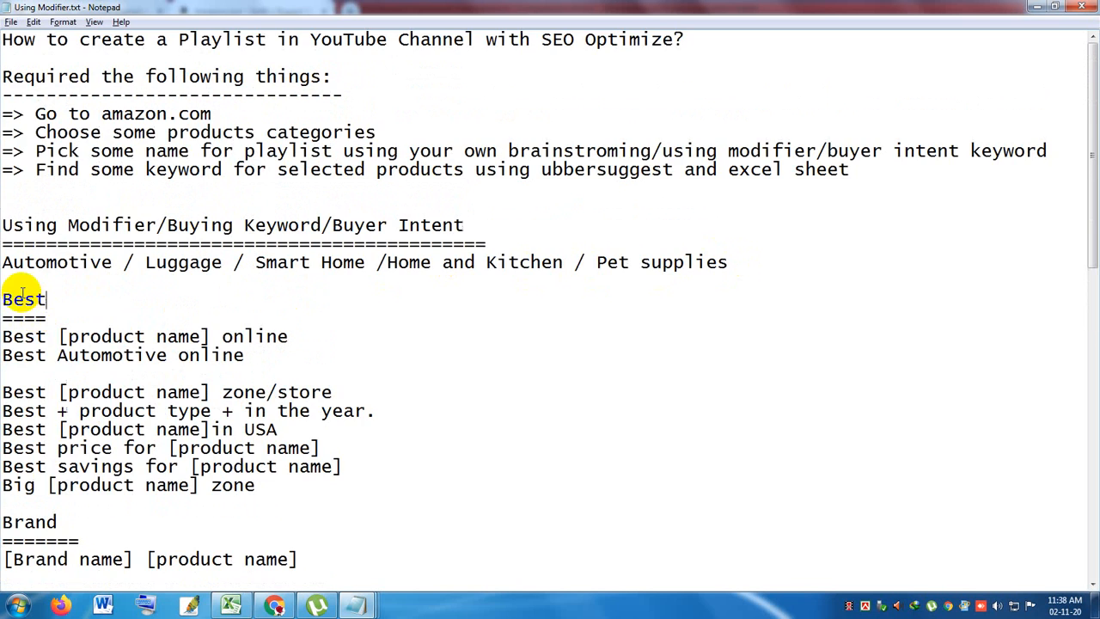
drag(4, 301, 209, 339)
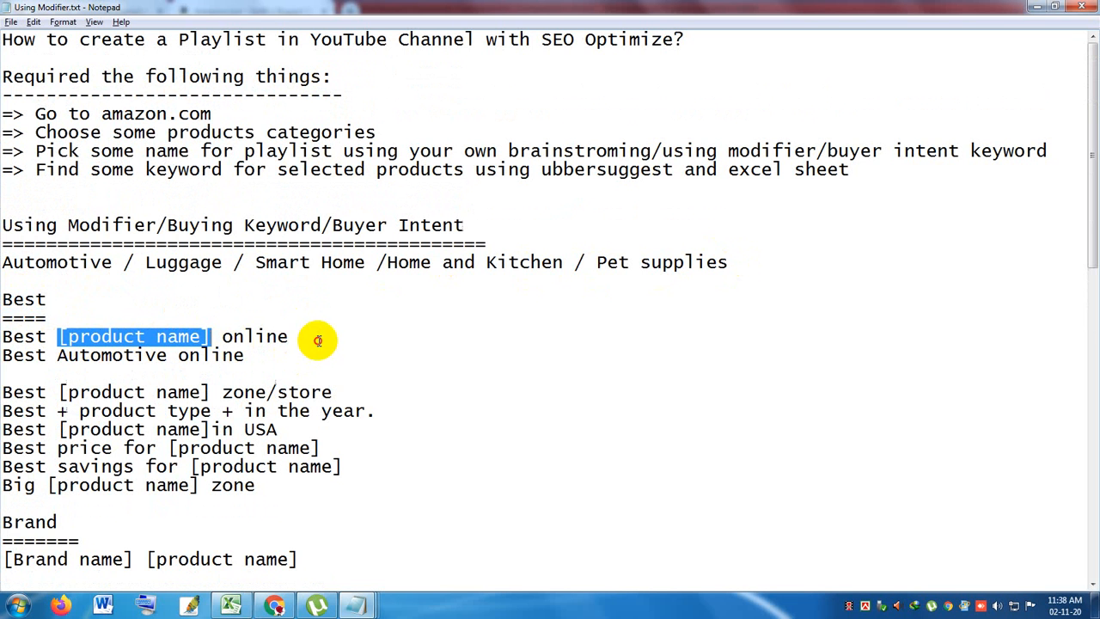
drag(315, 341, 5, 341)
scroll(275, 418, down, 3)
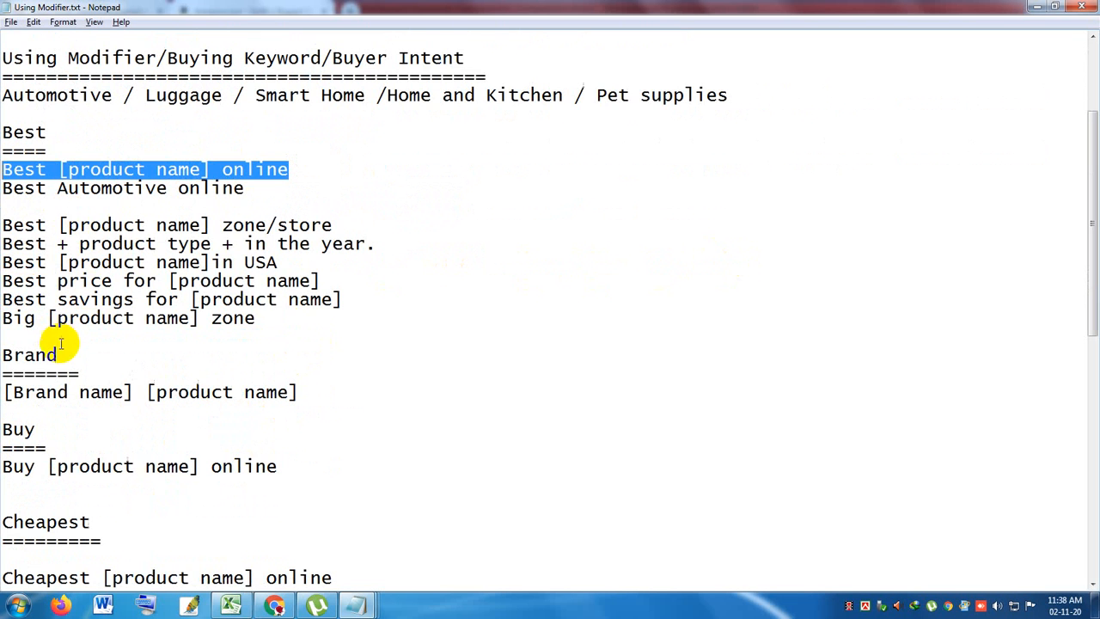
scroll(155, 379, down, 2)
click(108, 408)
scroll(196, 409, down, 2)
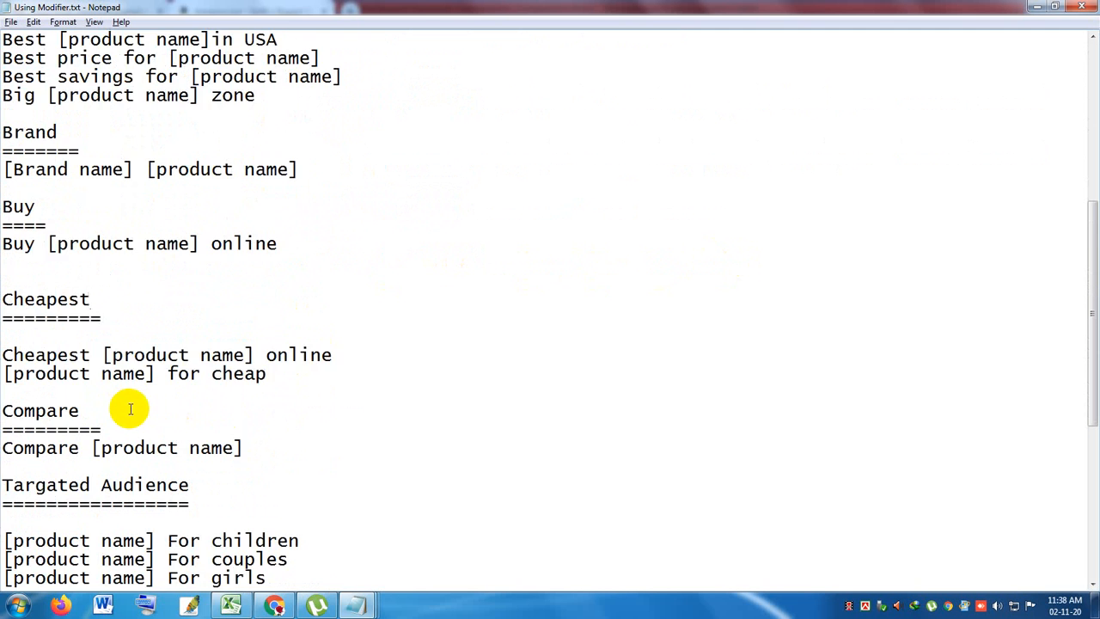
scroll(185, 416, down, 2)
click(258, 388)
scroll(266, 389, down, 2)
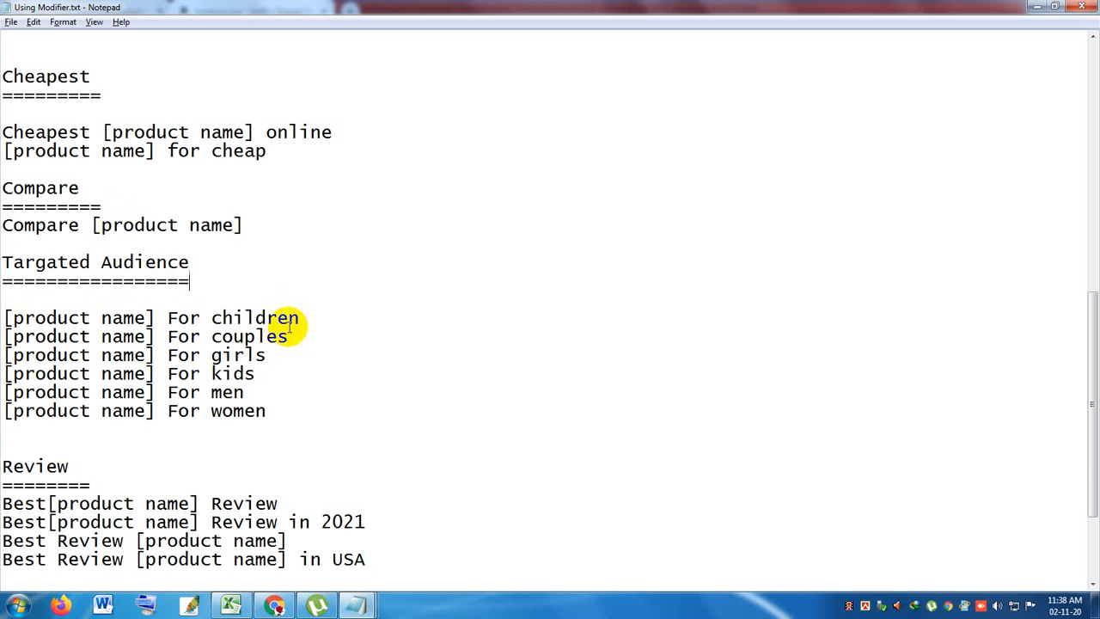
scroll(137, 355, down, 3)
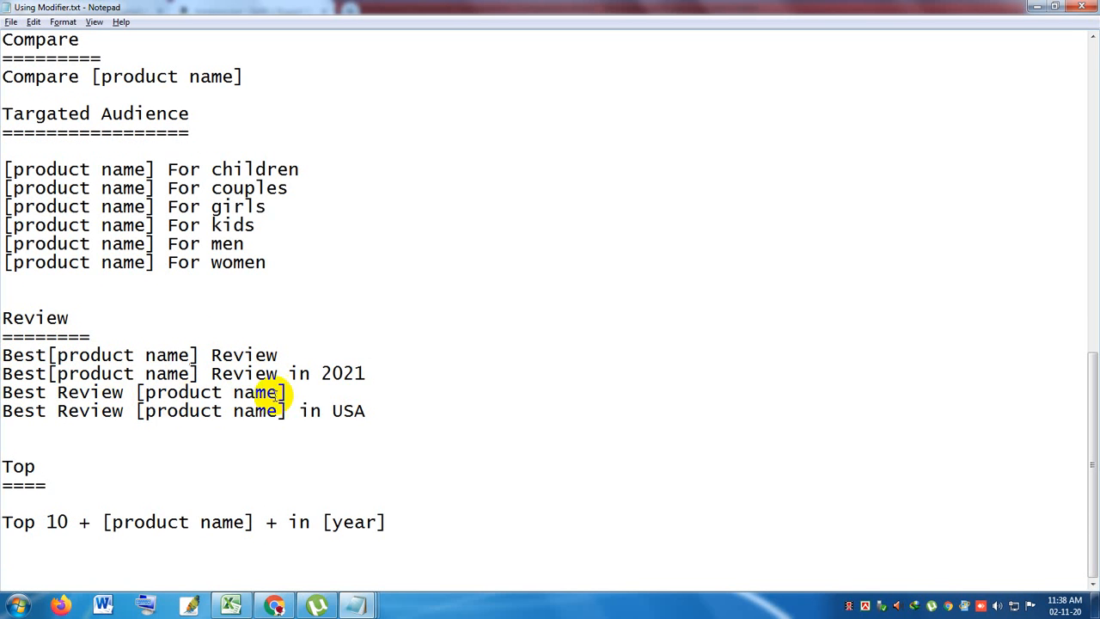
click(419, 408)
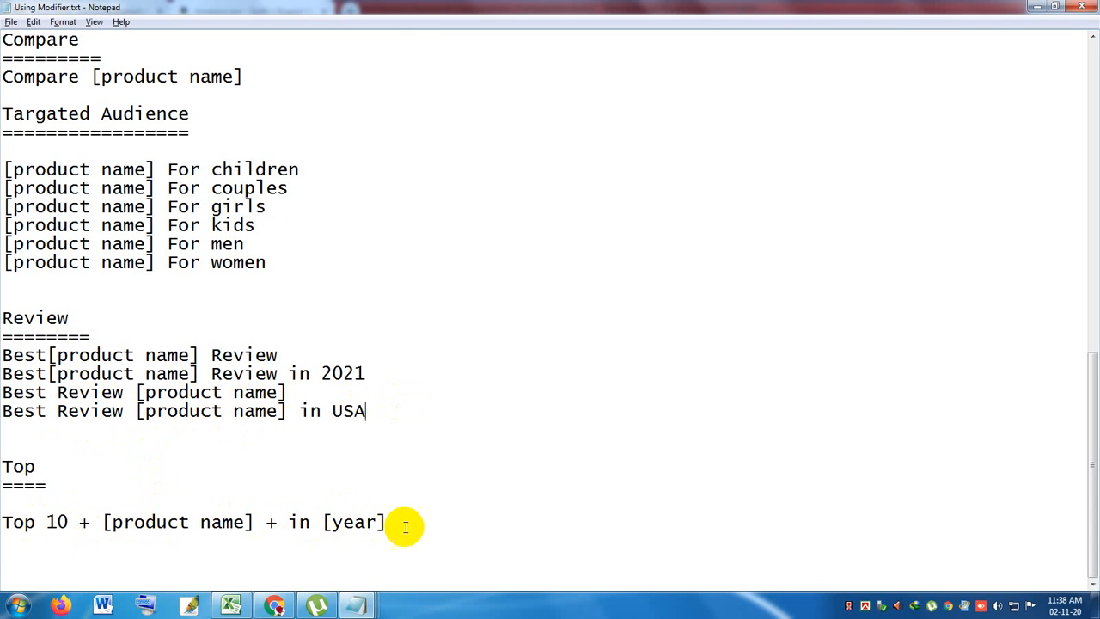
drag(432, 522, 2, 516)
scroll(191, 417, up, 7)
scroll(185, 404, up, 6)
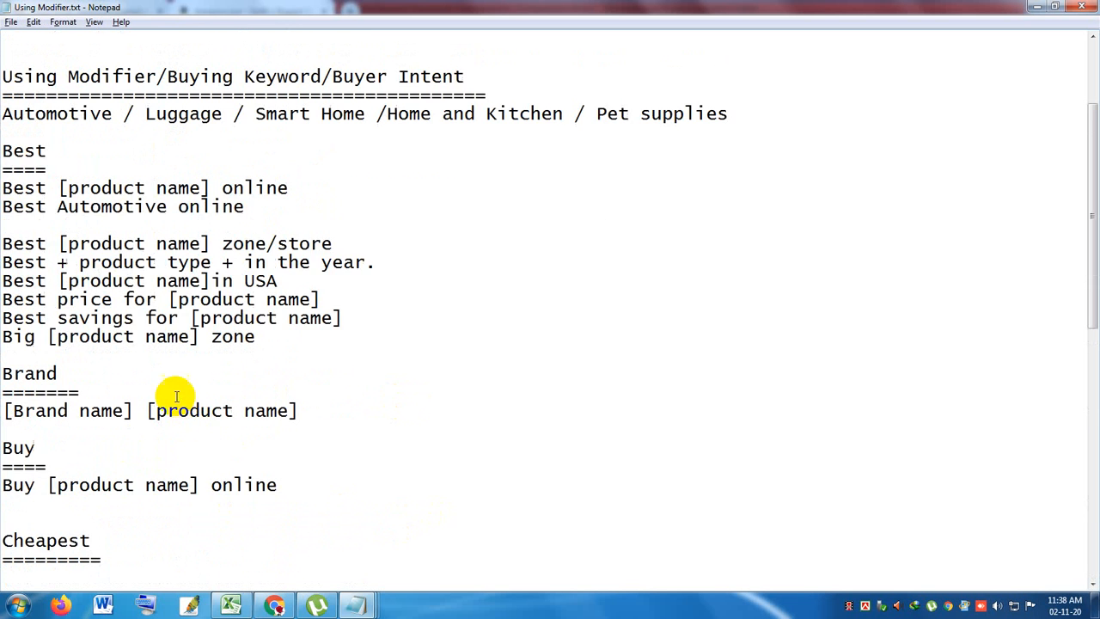
drag(13, 224, 434, 228)
Add blank lines below the "Best [product name] online" template and paste a copy of it on the line directly beneath.
click(614, 321)
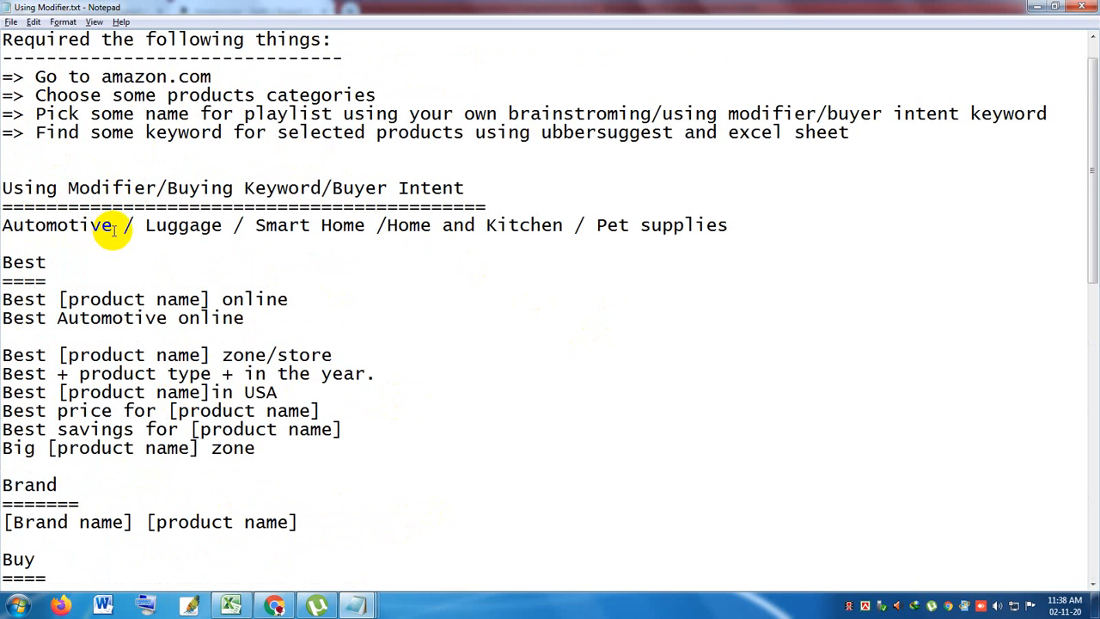
key(Return)
key(Return)
key(Return)
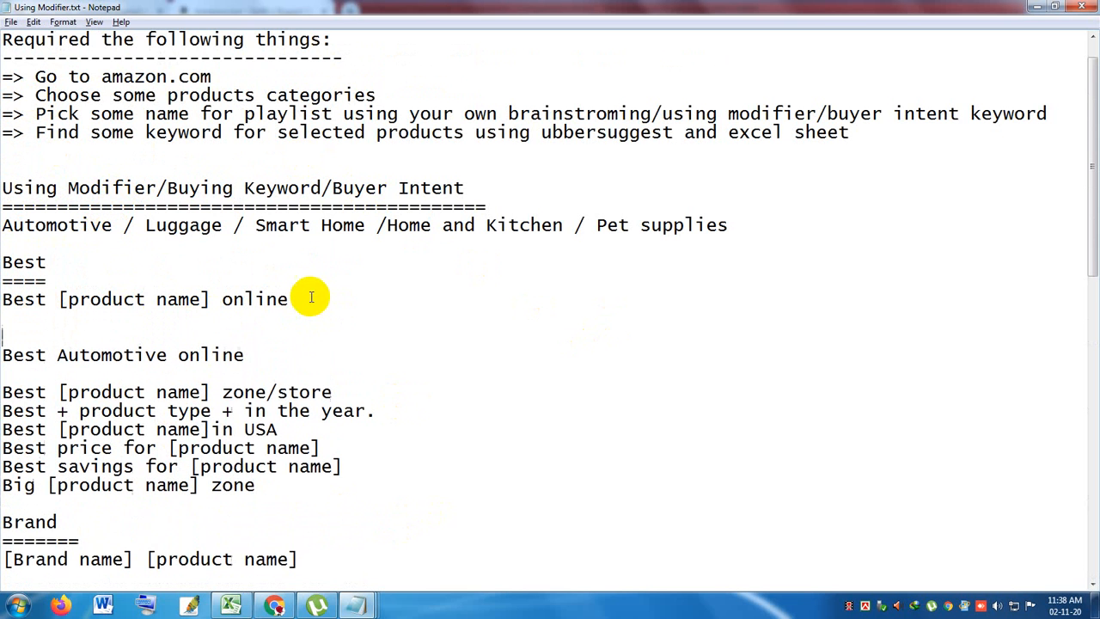
drag(297, 300, 12, 286)
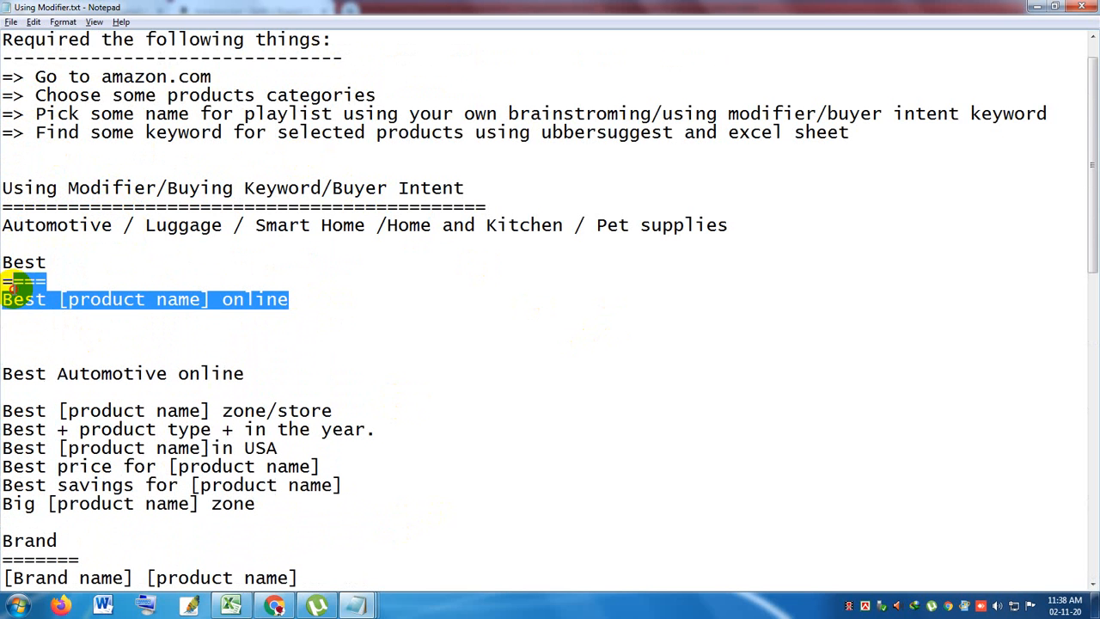
key(ctrl+c)
click(30, 316)
key(ctrl+v)
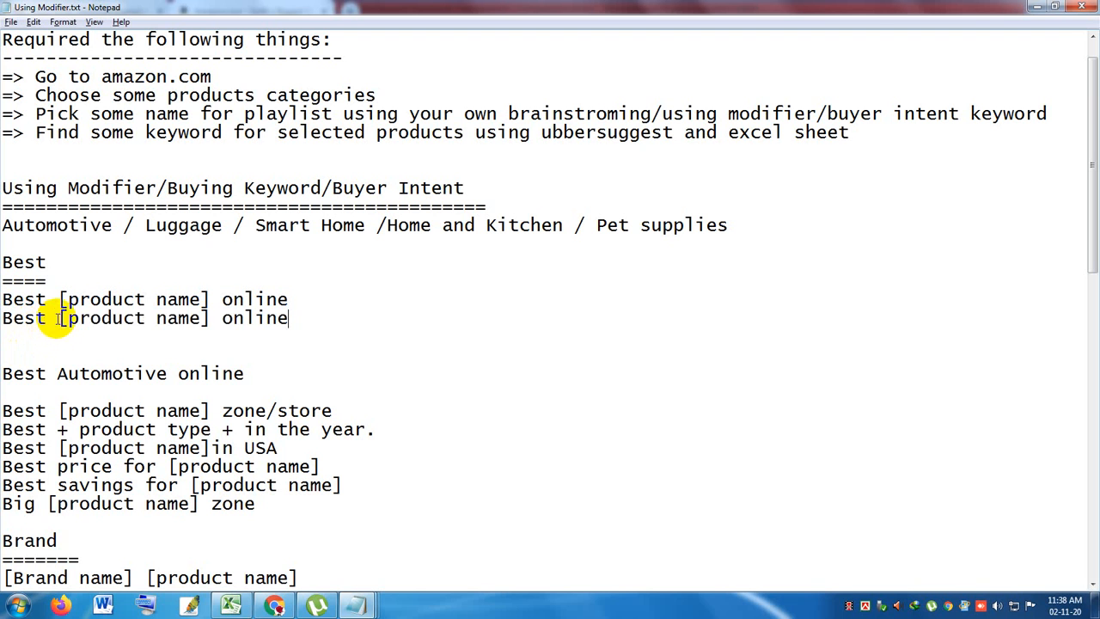
Replace the placeholder in the copied line with "Automotive Products" and insert a blank line above it.
drag(57, 319, 211, 320)
text(Automotive P)
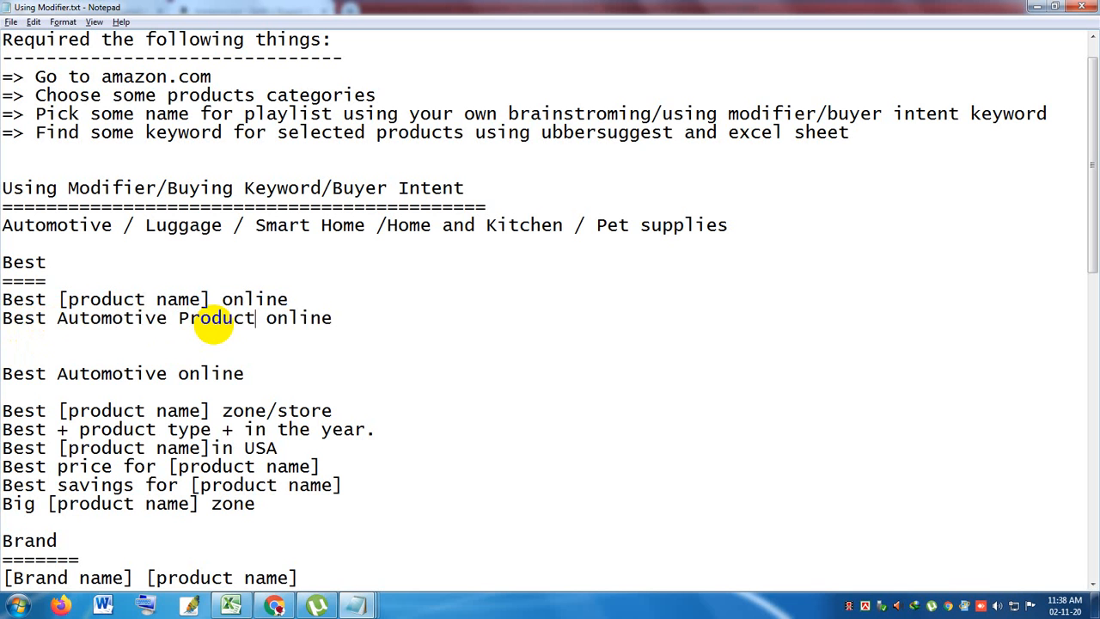
drag(412, 316, 3, 325)
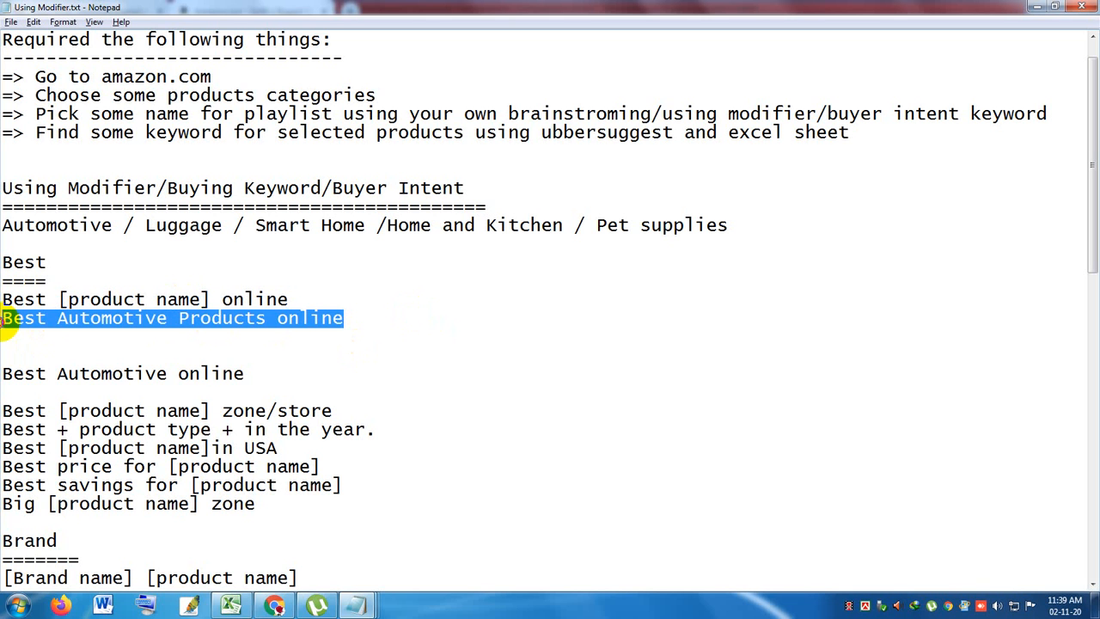
click(49, 318)
click(3, 318)
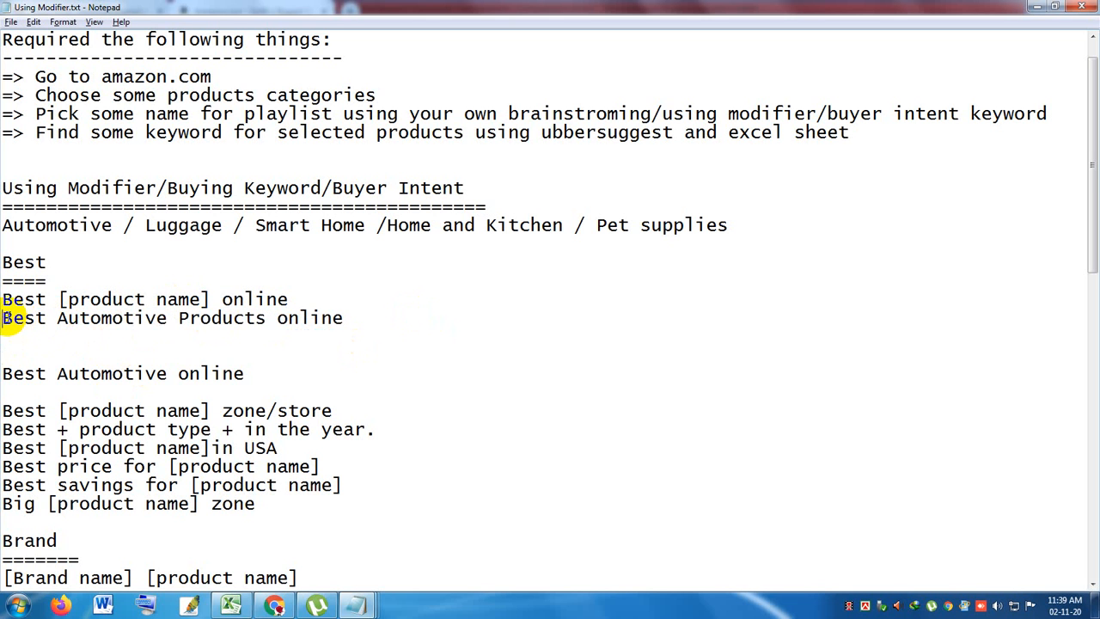
key(Return)
Copy Luggage from the category line and add four blank lines below the "Best [product name] zone/store" template.
drag(146, 226, 209, 225)
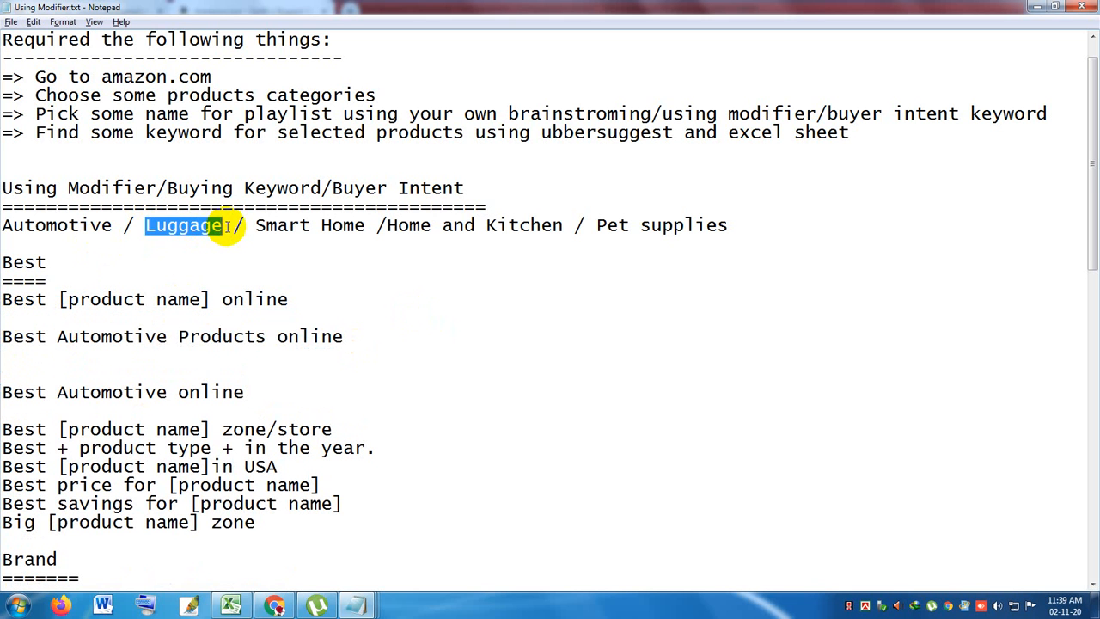
scroll(221, 325, down, 2)
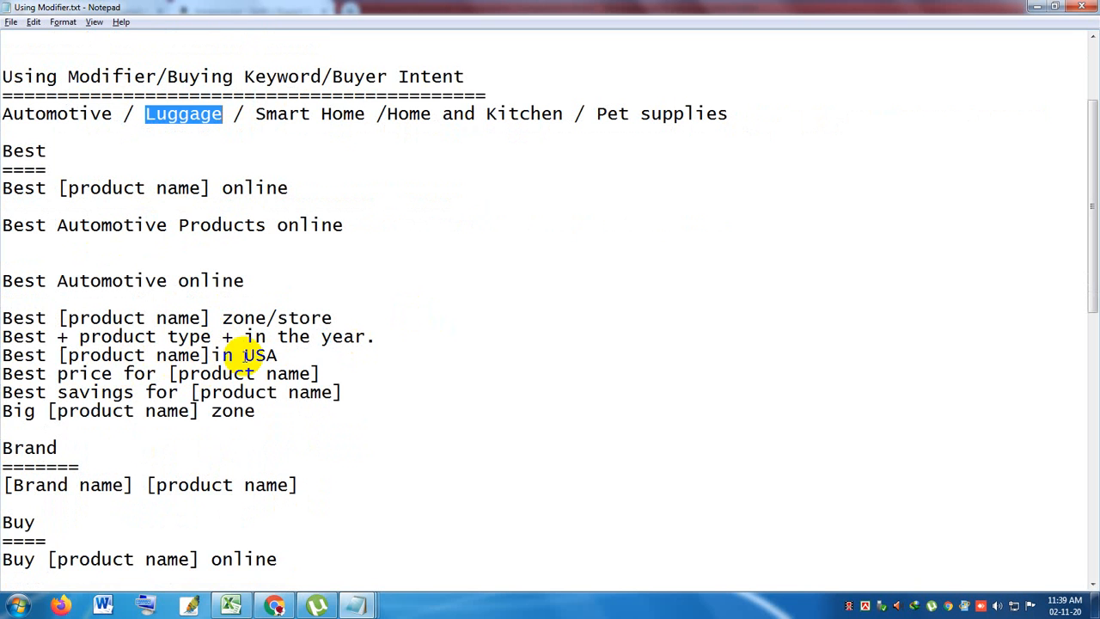
click(365, 314)
key(Return)
key(Return)
key(Return)
key(Return)
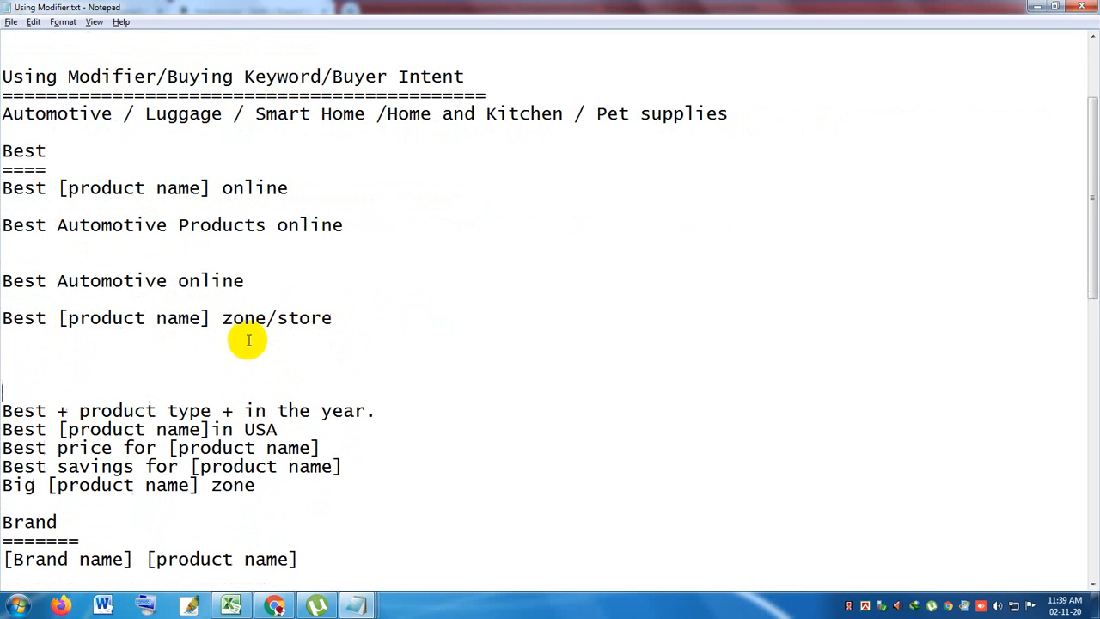
drag(373, 325, 3, 323)
key(ctrl+v)
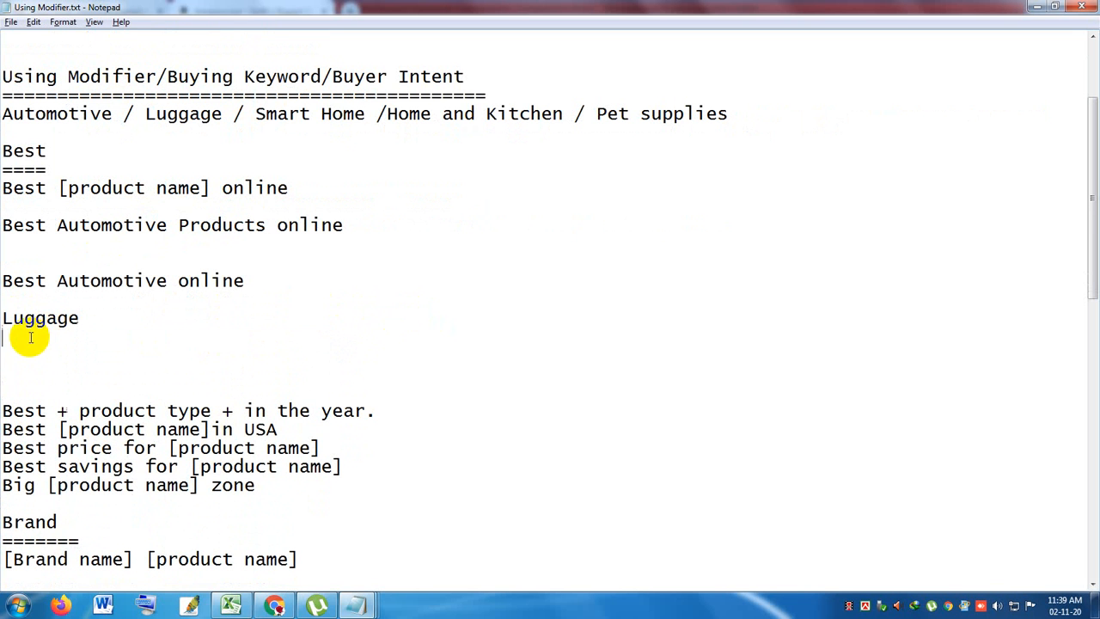
key(ctrl+z)
Replace the placeholder in the zone/store template with Luggage and remove "/store", leaving "Best Luggage zone".
click(97, 336)
drag(58, 318, 215, 318)
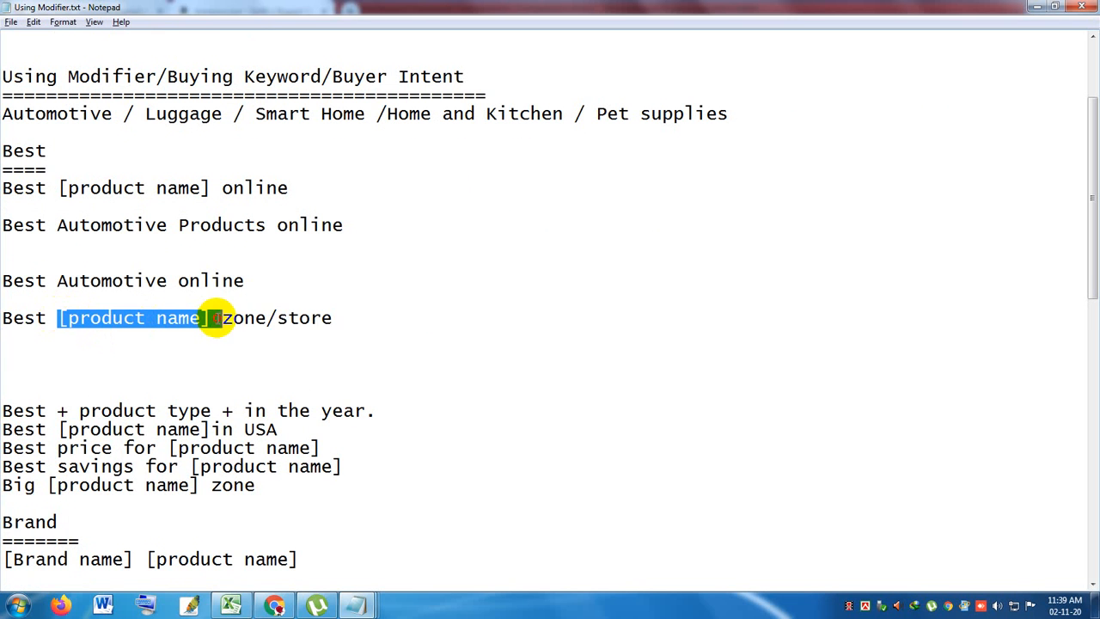
key(ctrl+v)
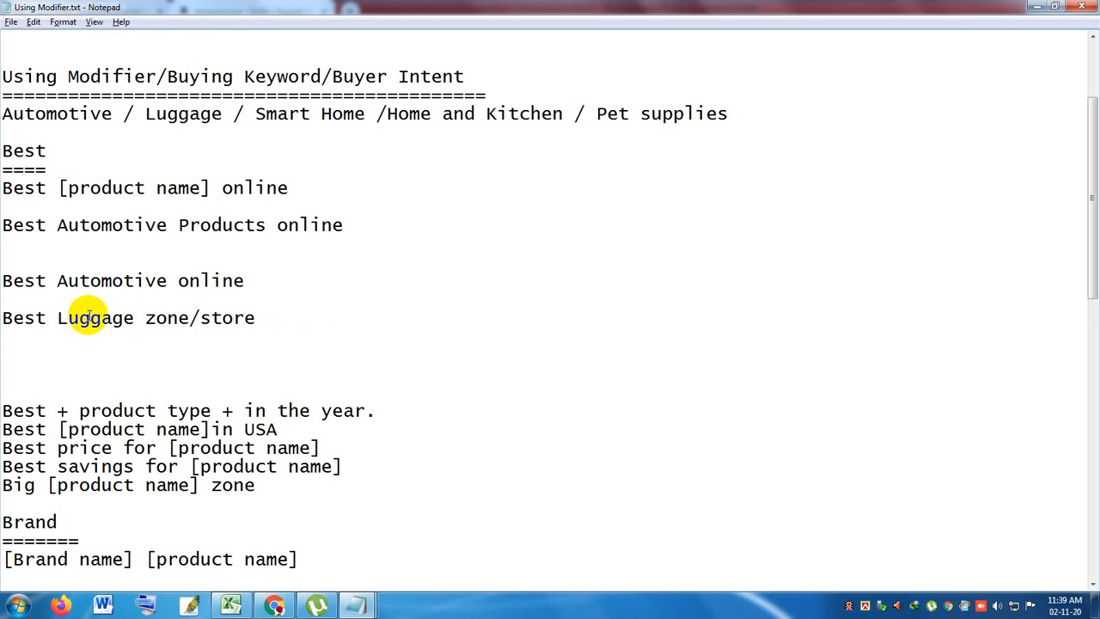
drag(298, 318, 179, 320)
key(BackSpace)
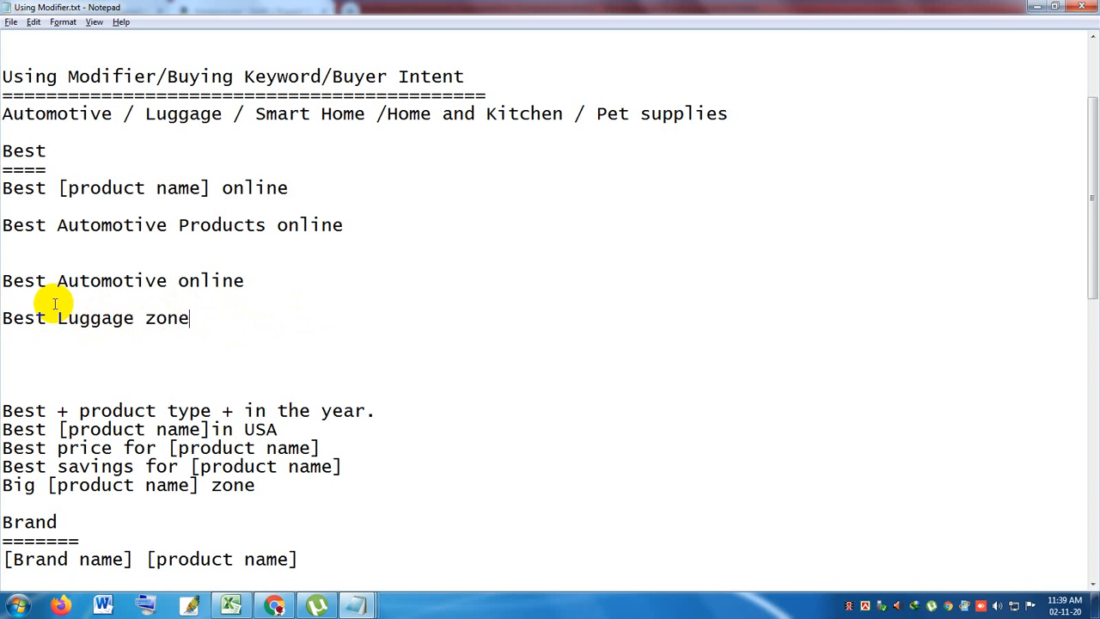
Copy Smart Home from the category line, replace the placeholder in the first Review template with it, and add a space after "Best".
scroll(183, 348, up, 2)
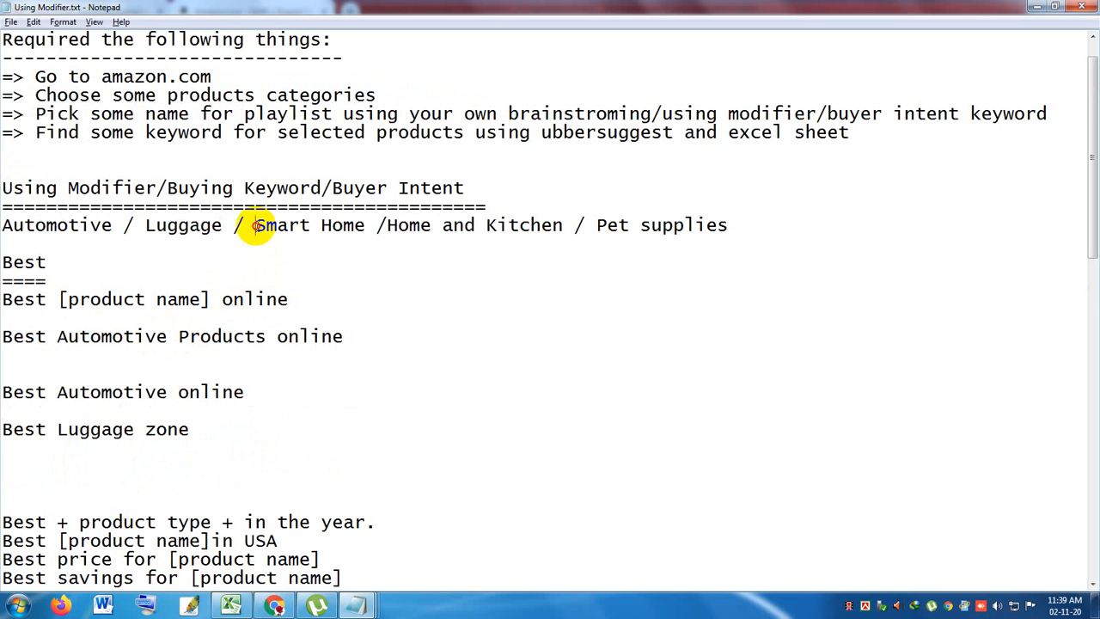
drag(256, 226, 360, 227)
scroll(289, 318, down, 13)
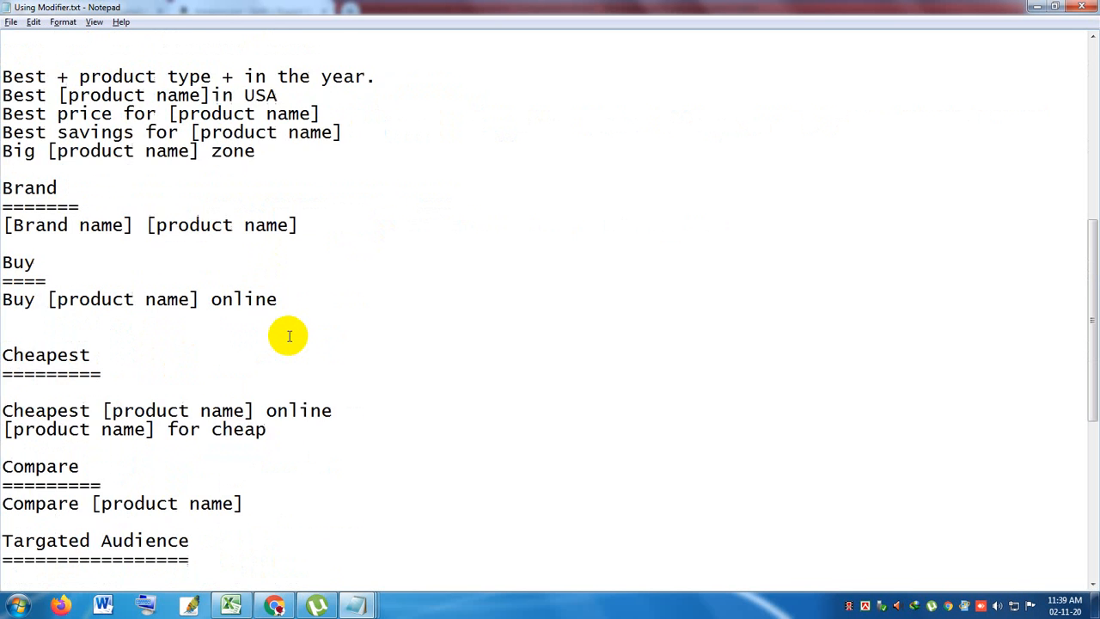
scroll(123, 425, down, 3)
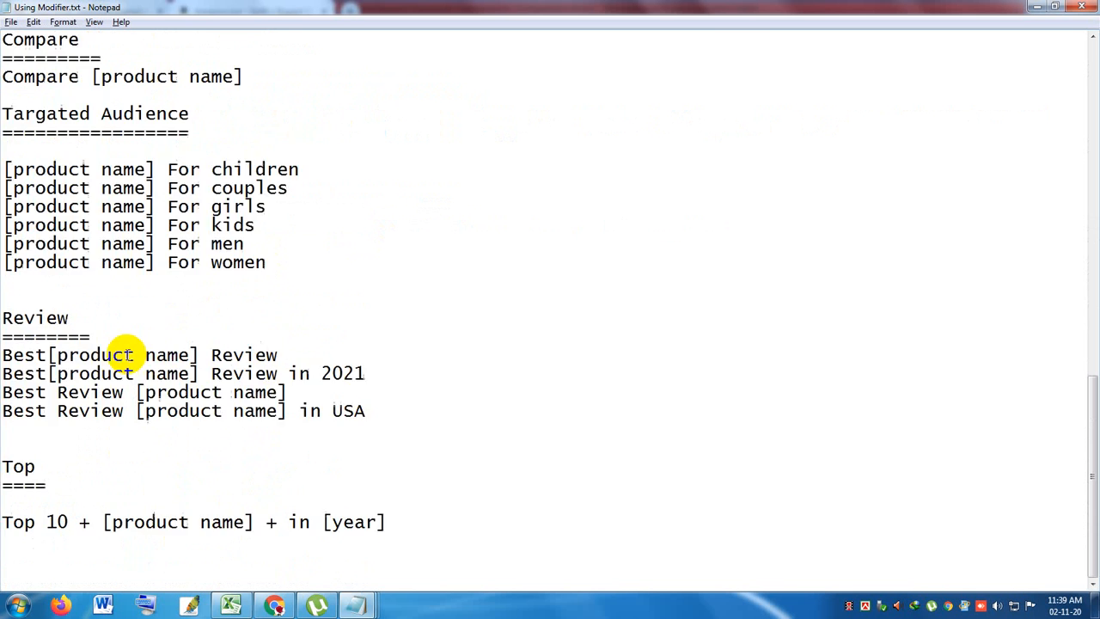
scroll(160, 363, up, 11)
scroll(165, 358, up, 5)
scroll(162, 357, down, 14)
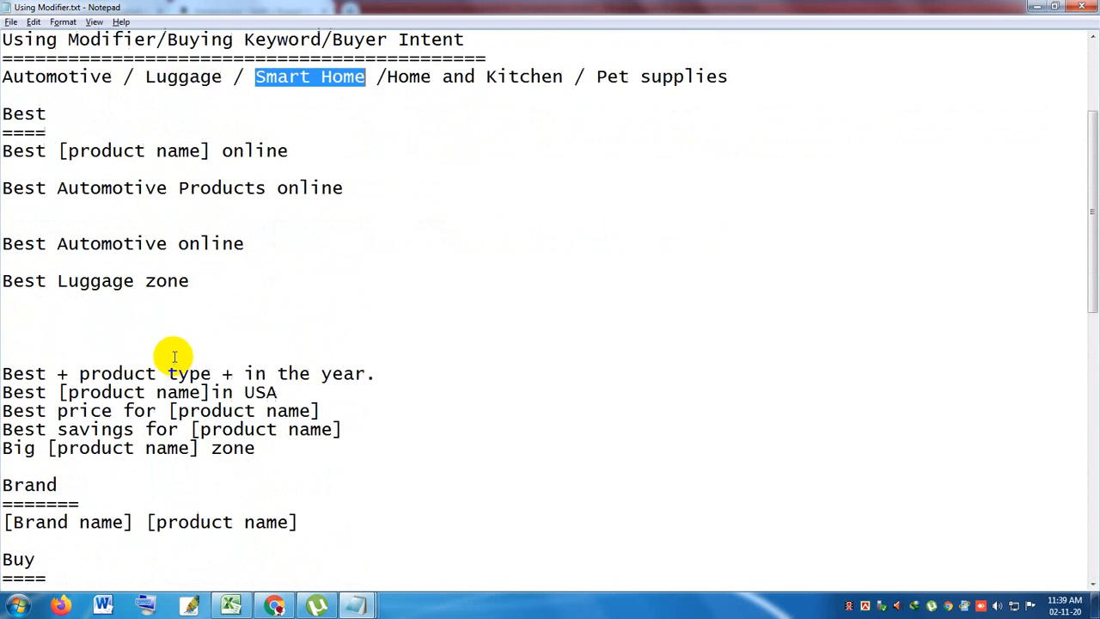
scroll(152, 473, down, 1)
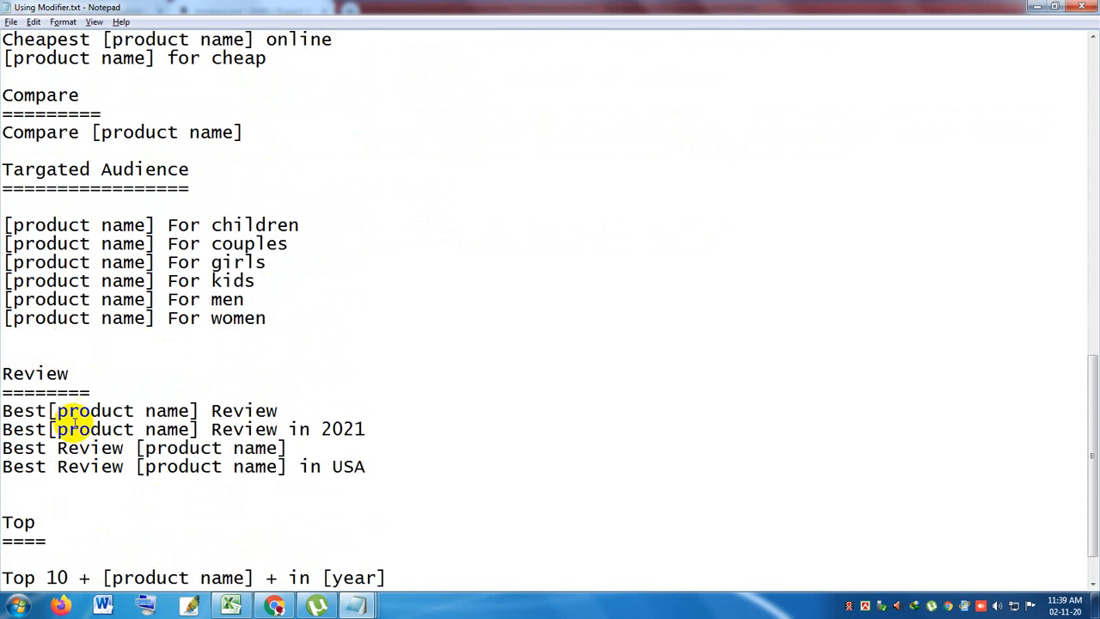
drag(49, 412, 205, 411)
text(Smart Home)
click(47, 411)
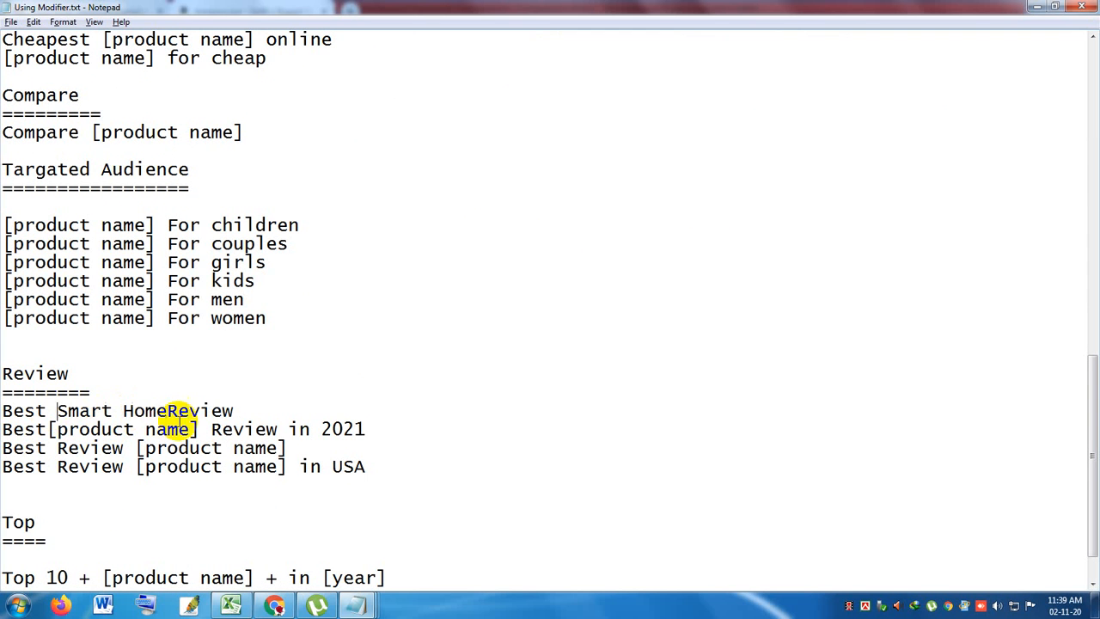
Insert "Products" after Smart Home to form "Best Smart Home Products Review" and add two blank lines below that line.
click(168, 411)
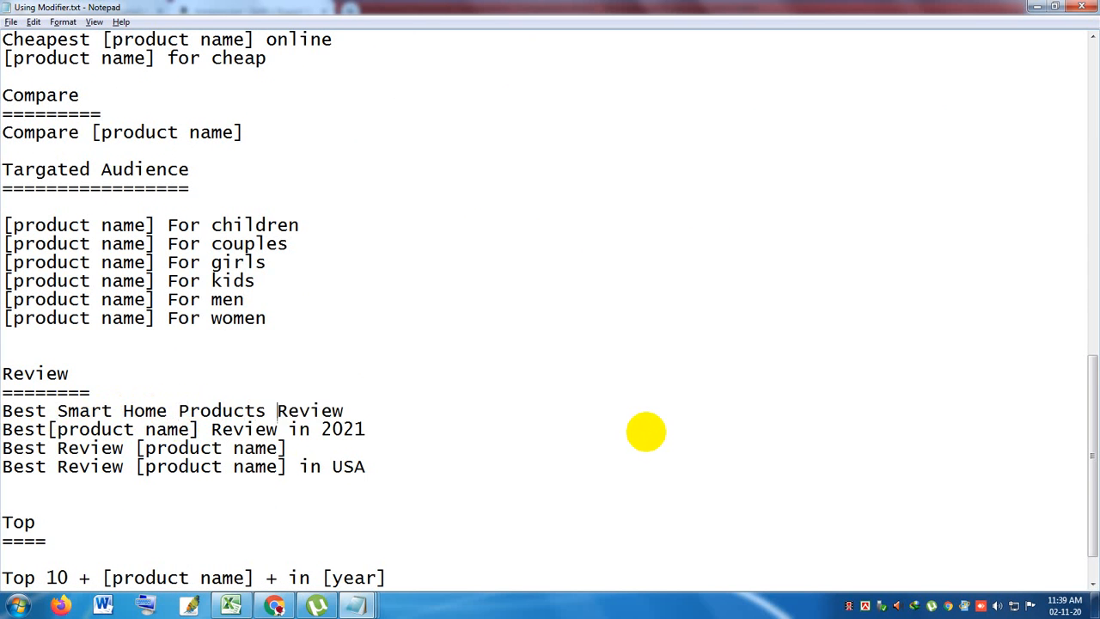
text(Products)
key(Return)
key(BackSpace)
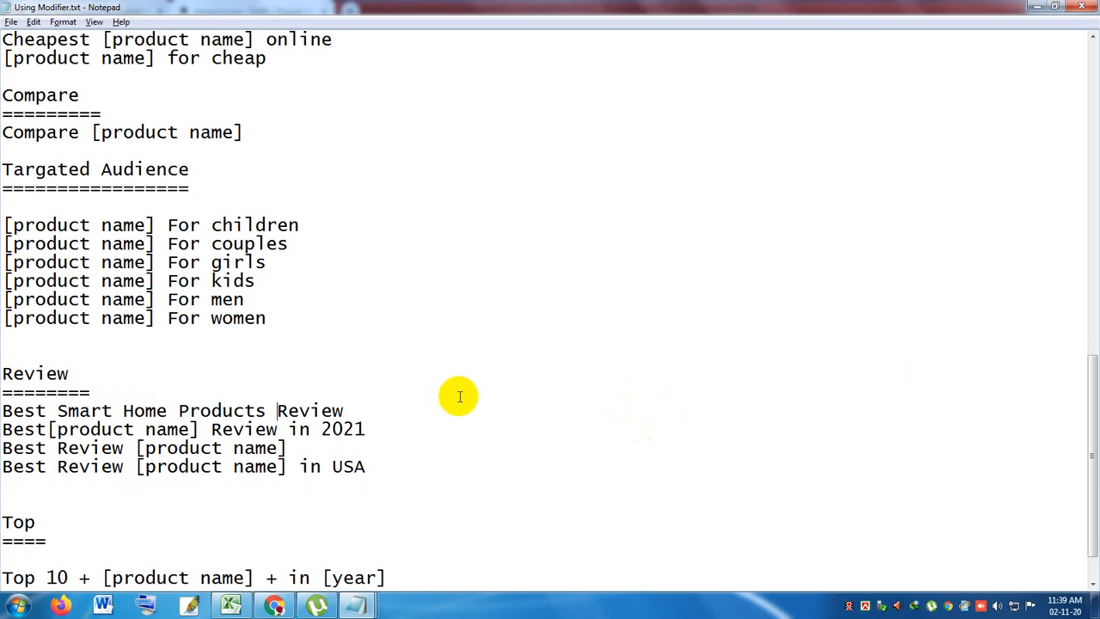
click(365, 400)
key(Return)
key(Return)
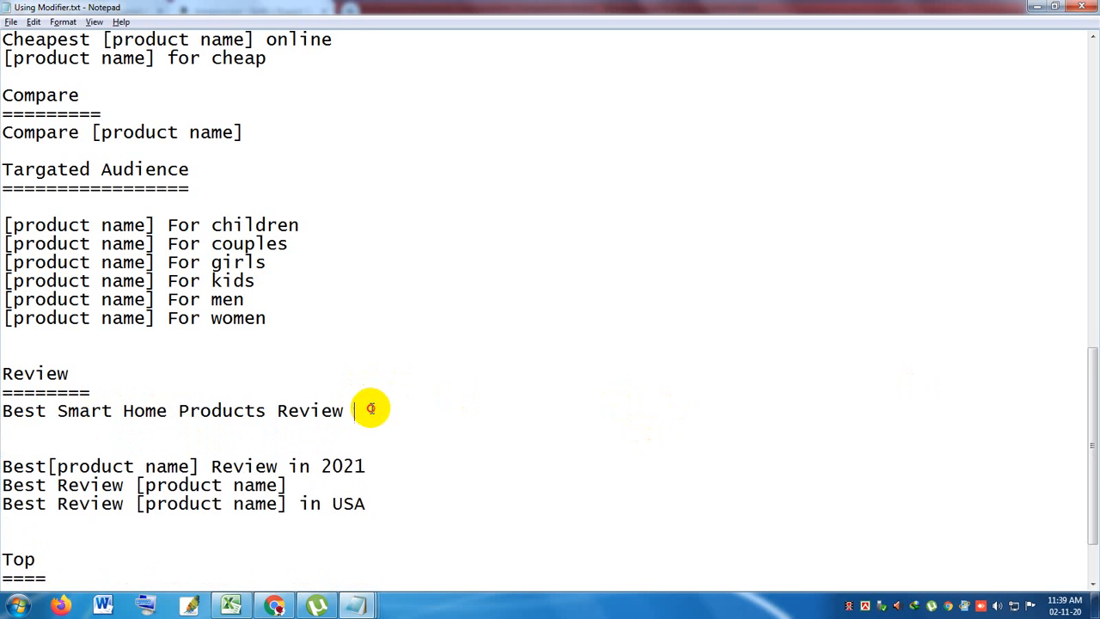
Copy the "Best Smart Home Products Review" line and paste it directly below "Best Luggage zone".
drag(366, 411, 3, 413)
key(ctrl+c)
scroll(35, 361, up, 10)
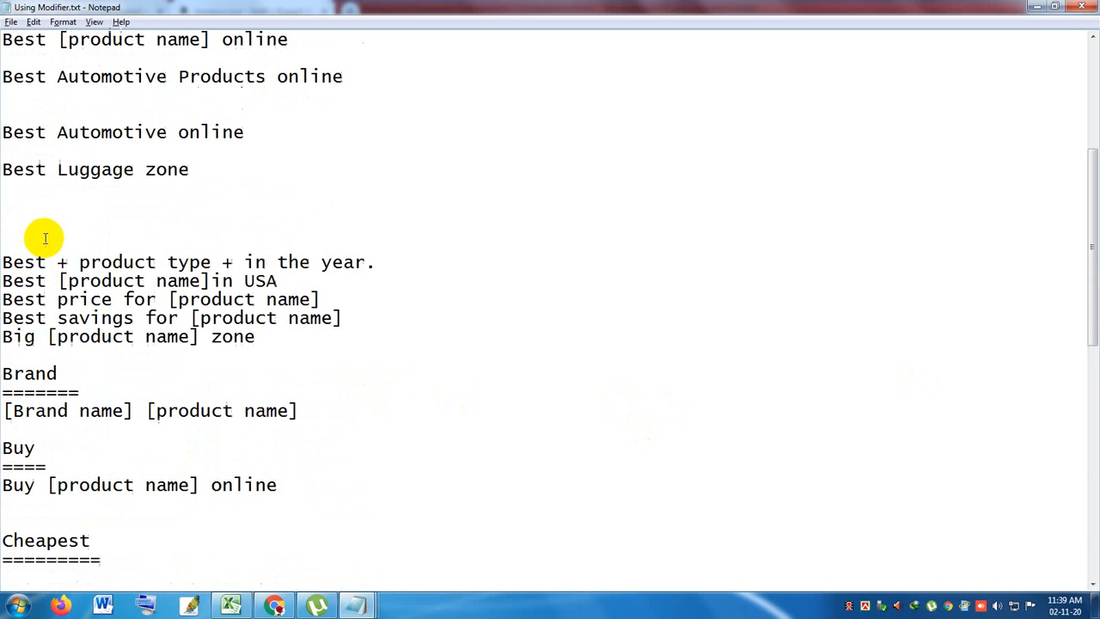
key(ctrl+v)
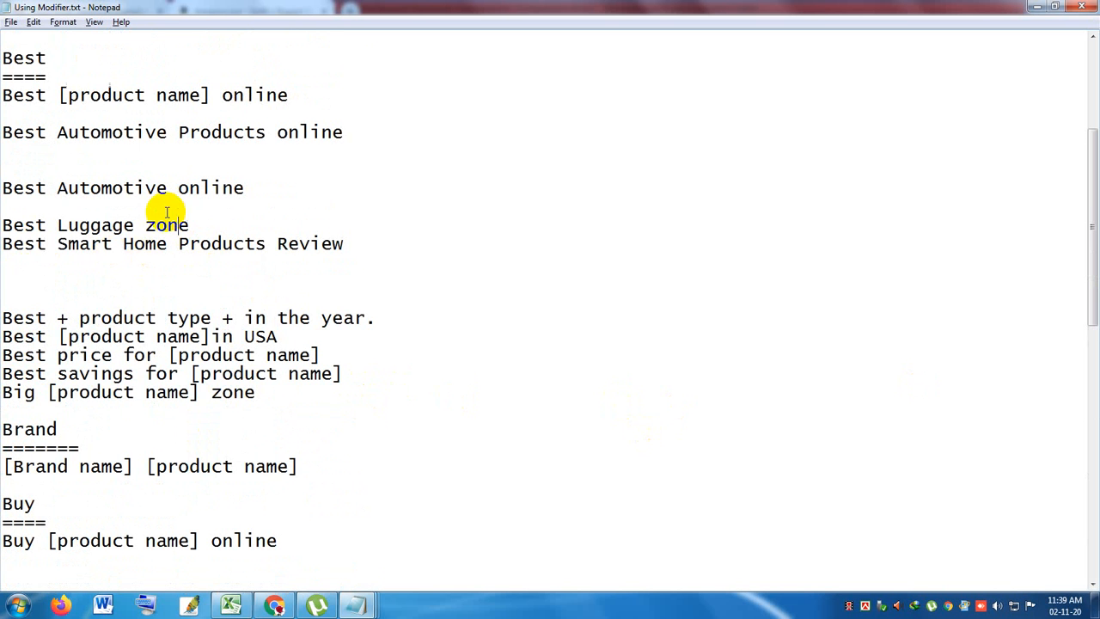
Remove the blank line between "Best Automotive online" and "Best Luggage zone" so the finished titles are listed together.
click(129, 206)
key(Delete)
drag(356, 226, 4, 186)
scroll(150, 293, up, 1)
click(26, 280)
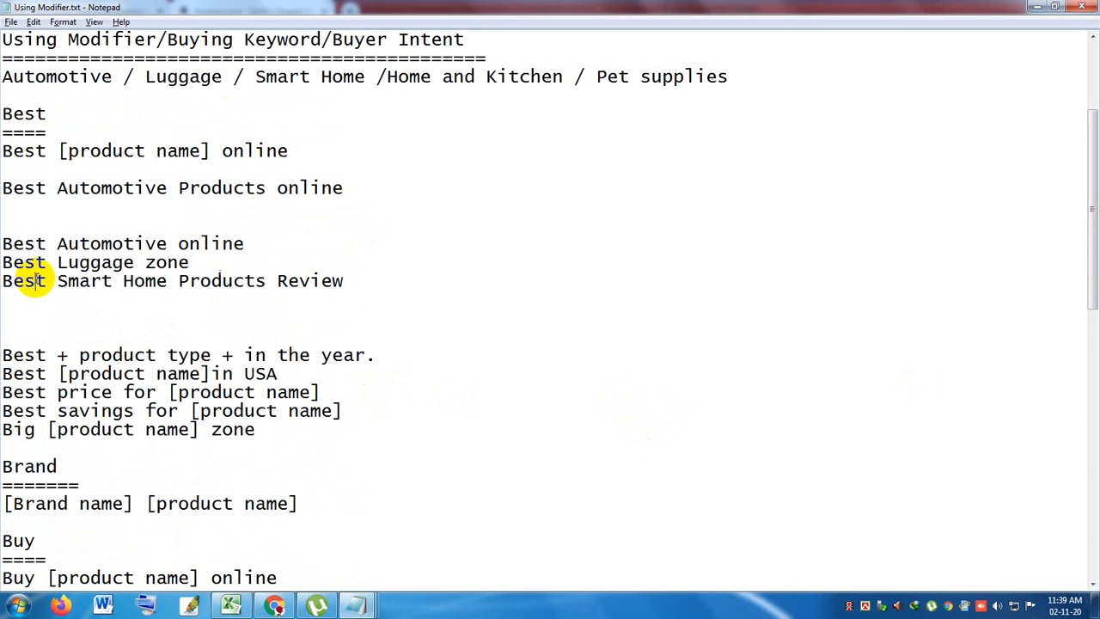
Switch to Chrome, open a new tab and change to the Google account that owns the product review channel.
click(276, 606)
scroll(550, 387, up, 10)
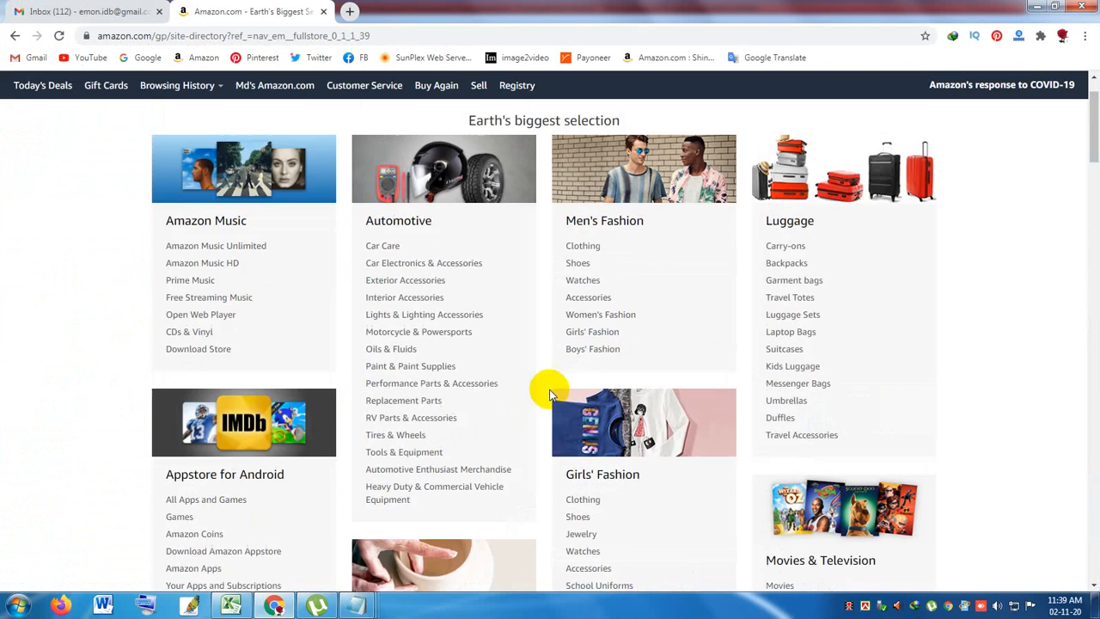
click(349, 11)
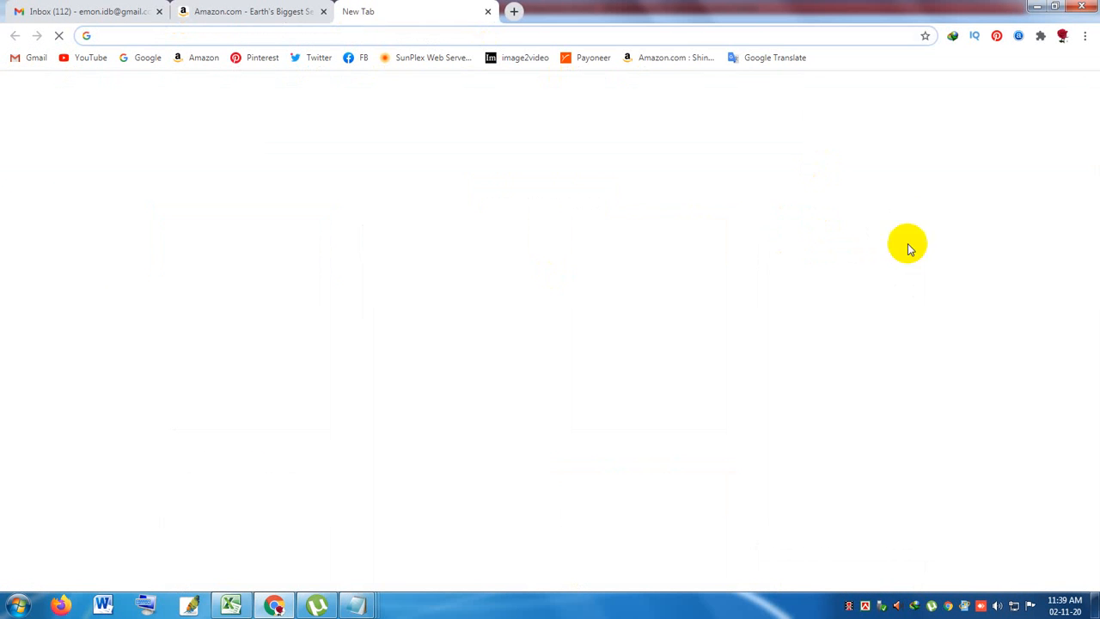
click(1075, 92)
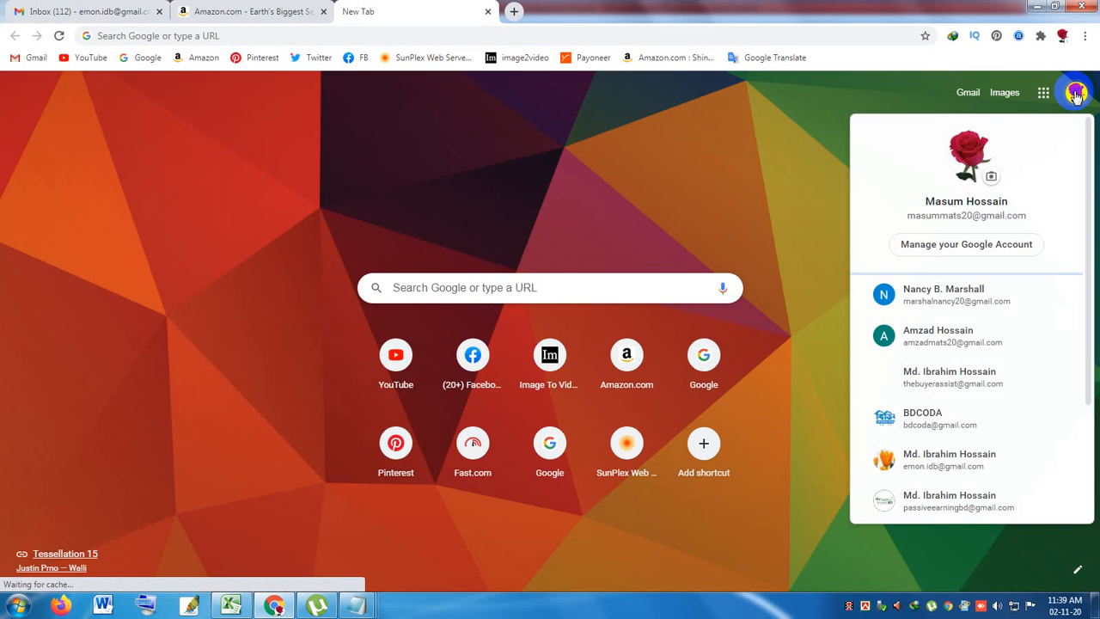
scroll(950, 373, down, 3)
click(961, 337)
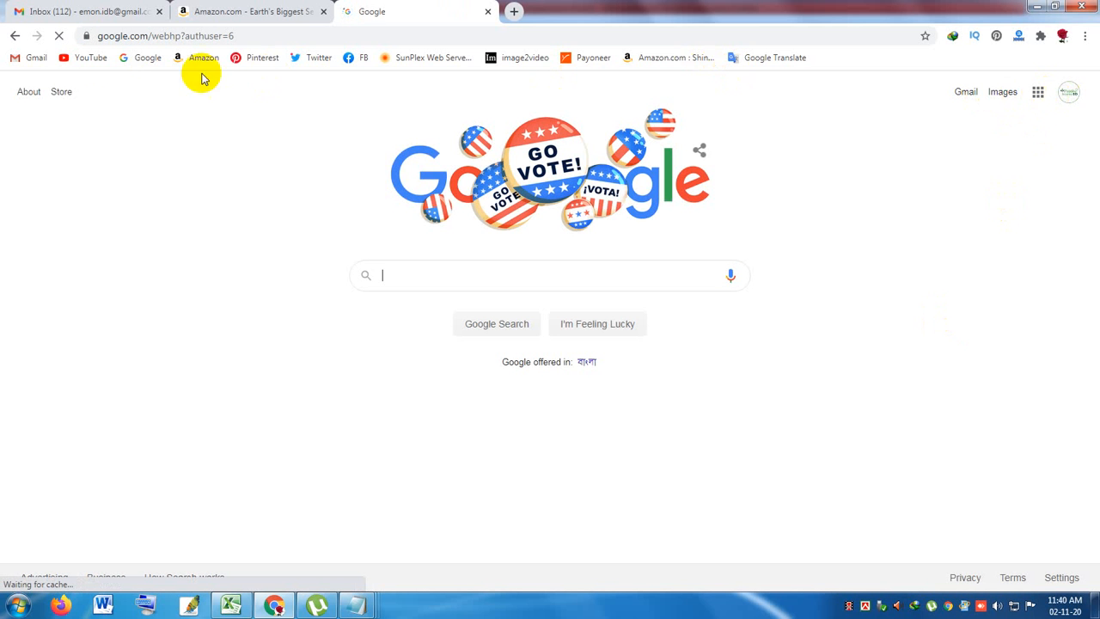
Open YouTube and go to the account's own channel page, Best Amazon Review Products.
click(86, 58)
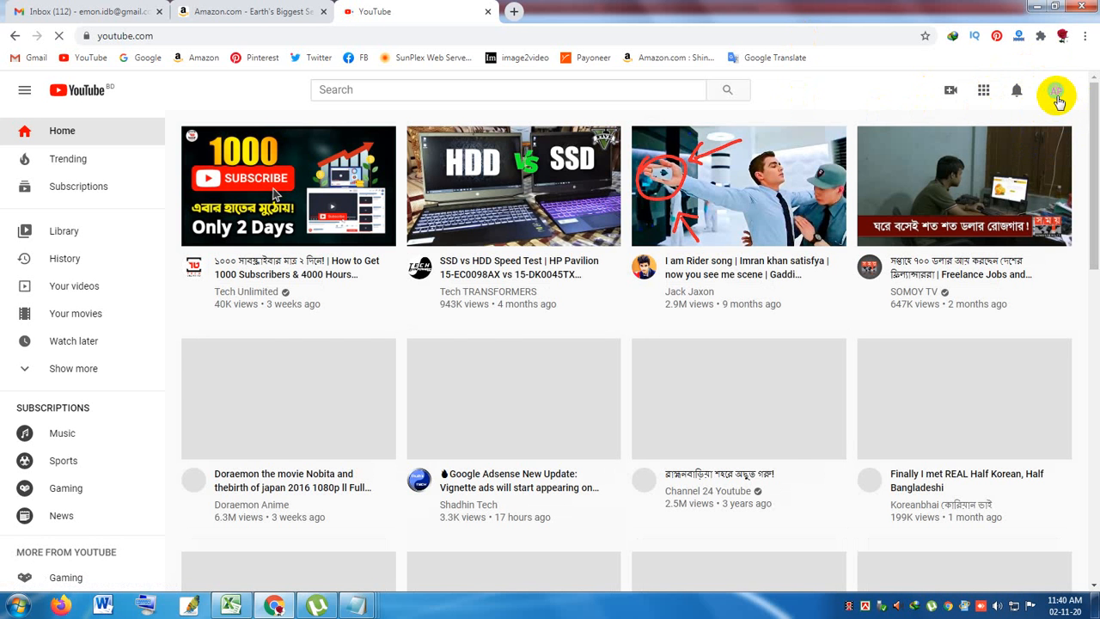
click(1058, 98)
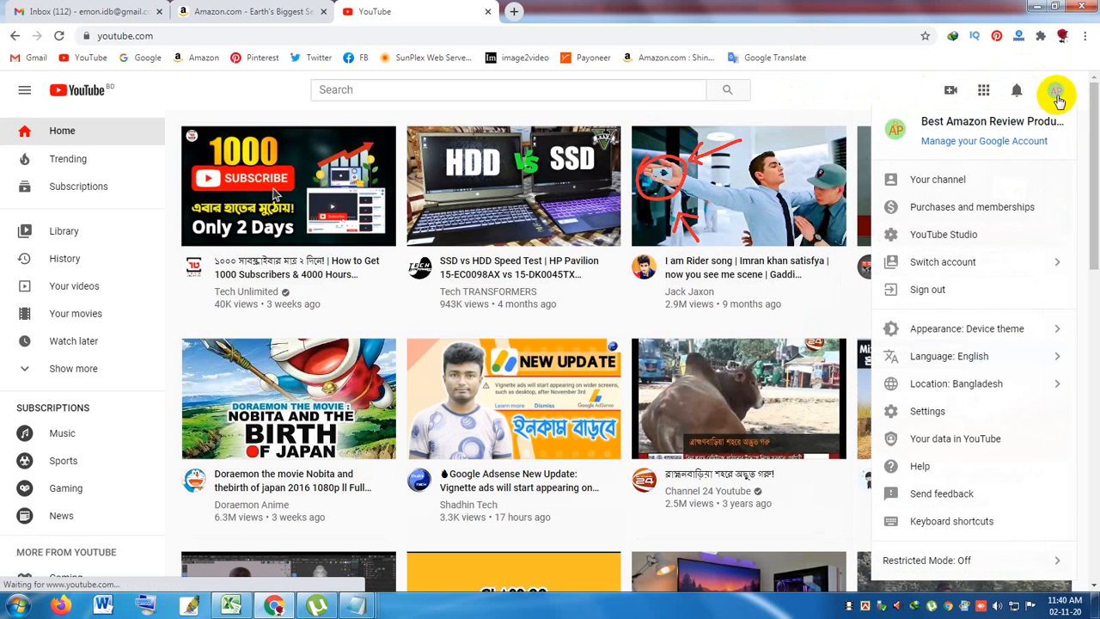
click(939, 180)
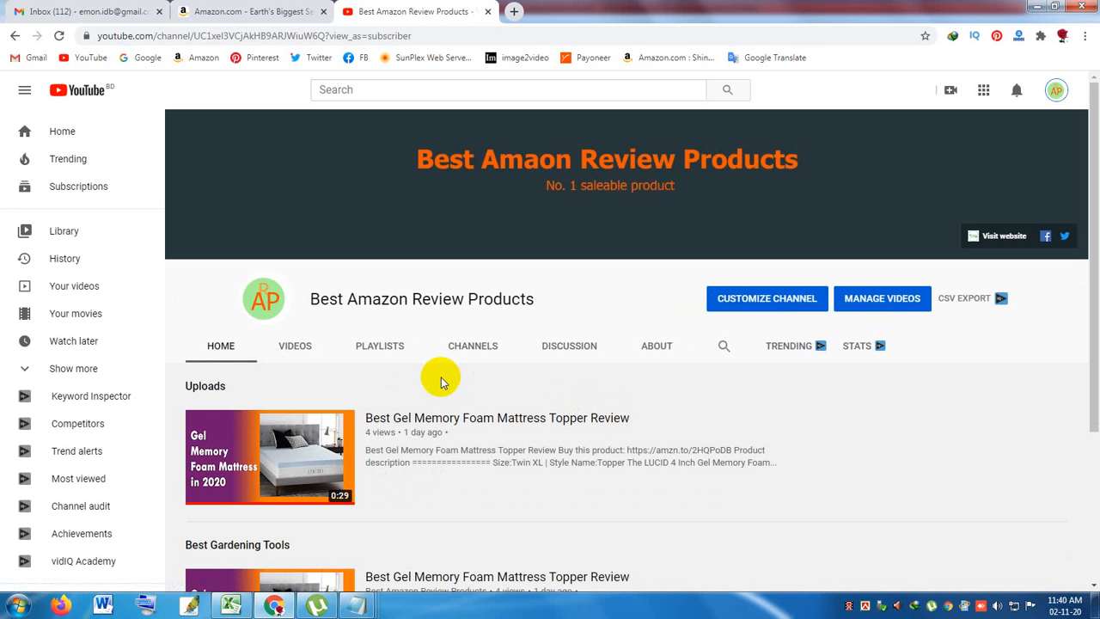
Open the channel's video management in YouTube Studio and go to its playlists page.
click(877, 314)
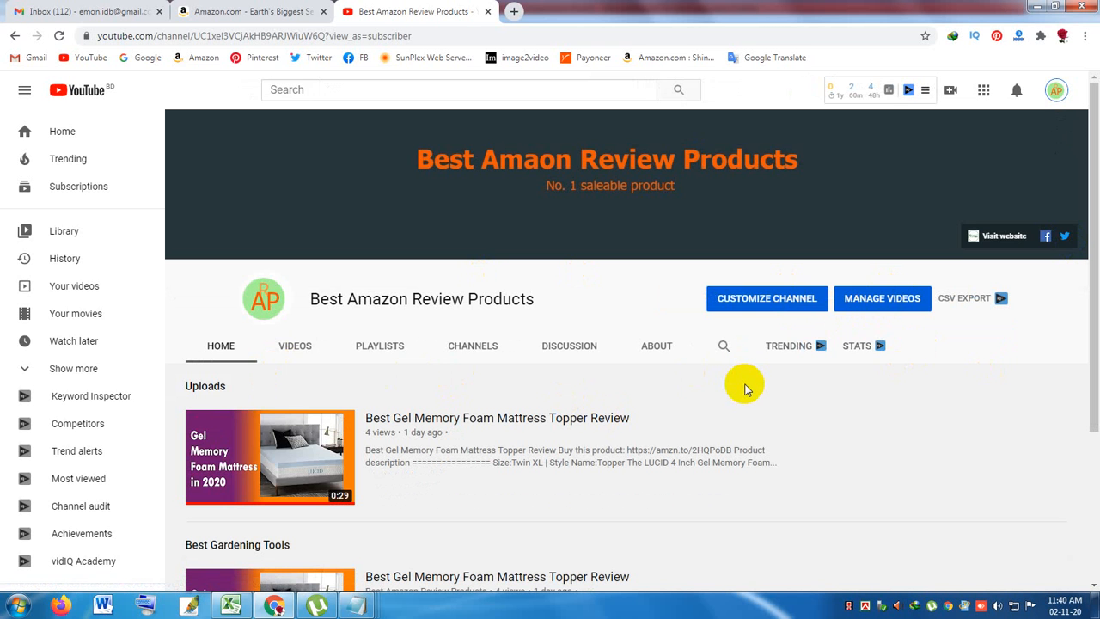
click(889, 305)
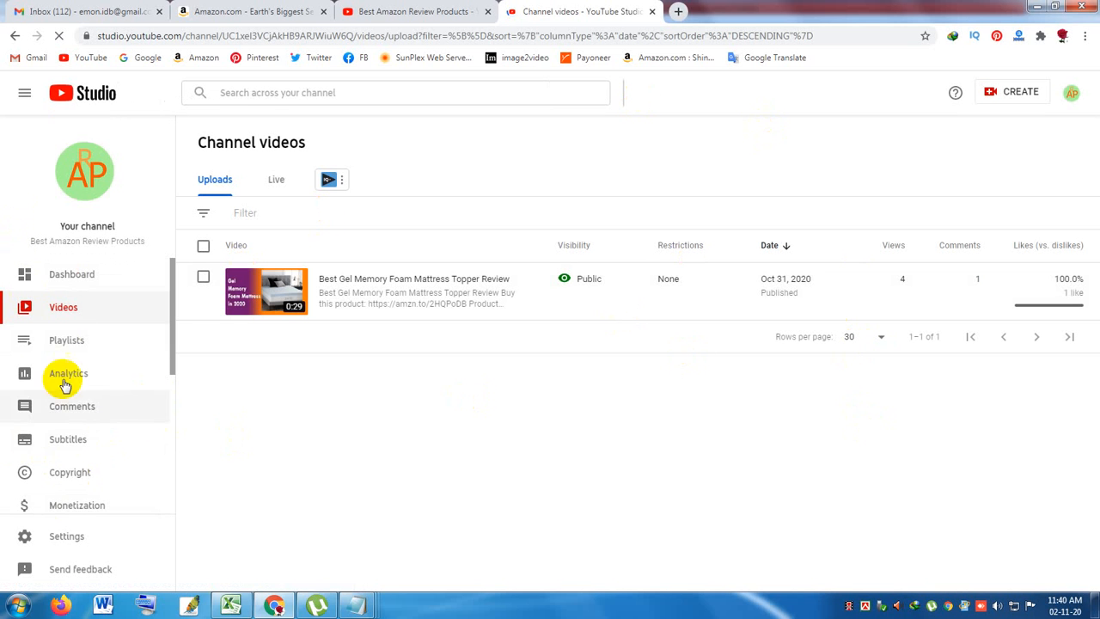
click(65, 342)
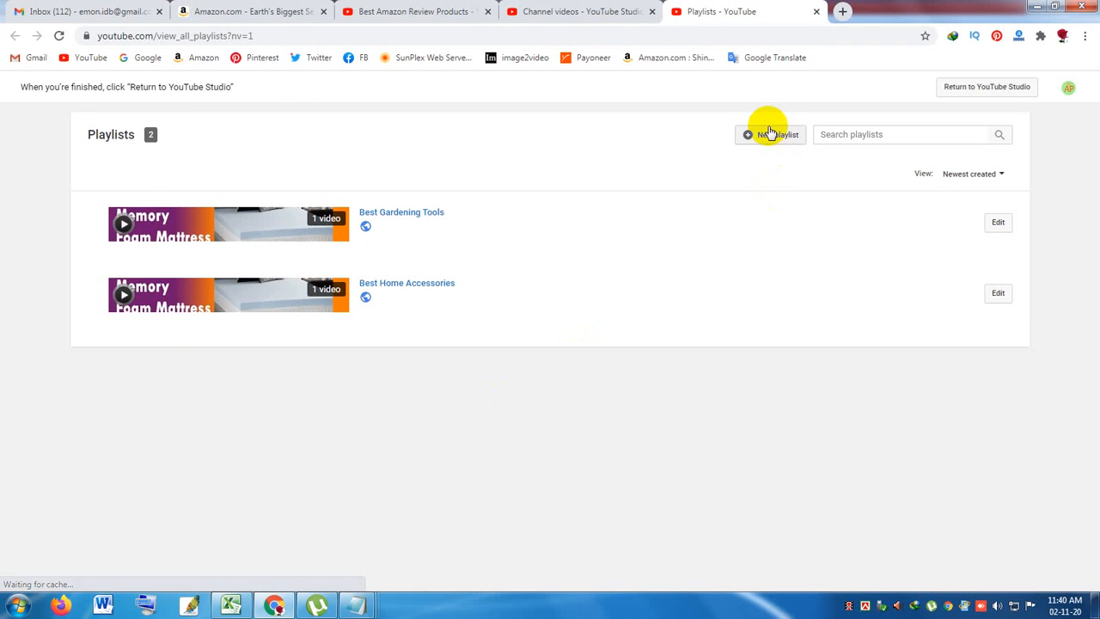
Switch to Using Modifier.txt in Notepad and copy the playlist title "Best Automotive online".
click(360, 606)
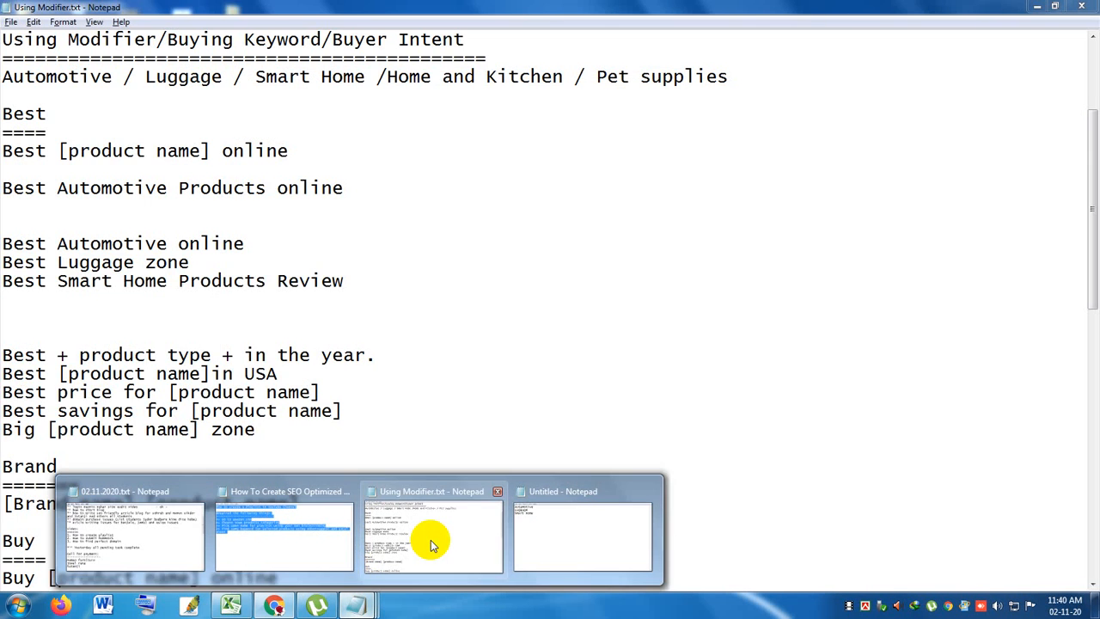
click(430, 539)
scroll(166, 232, up, 1)
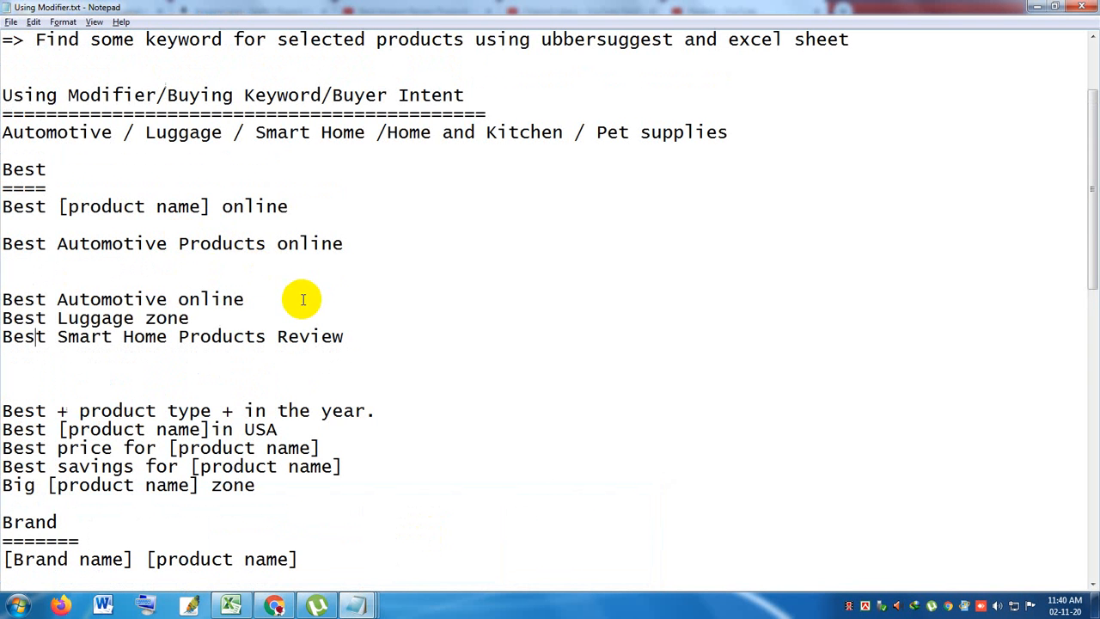
drag(299, 298, 1, 299)
key(ctrl+c)
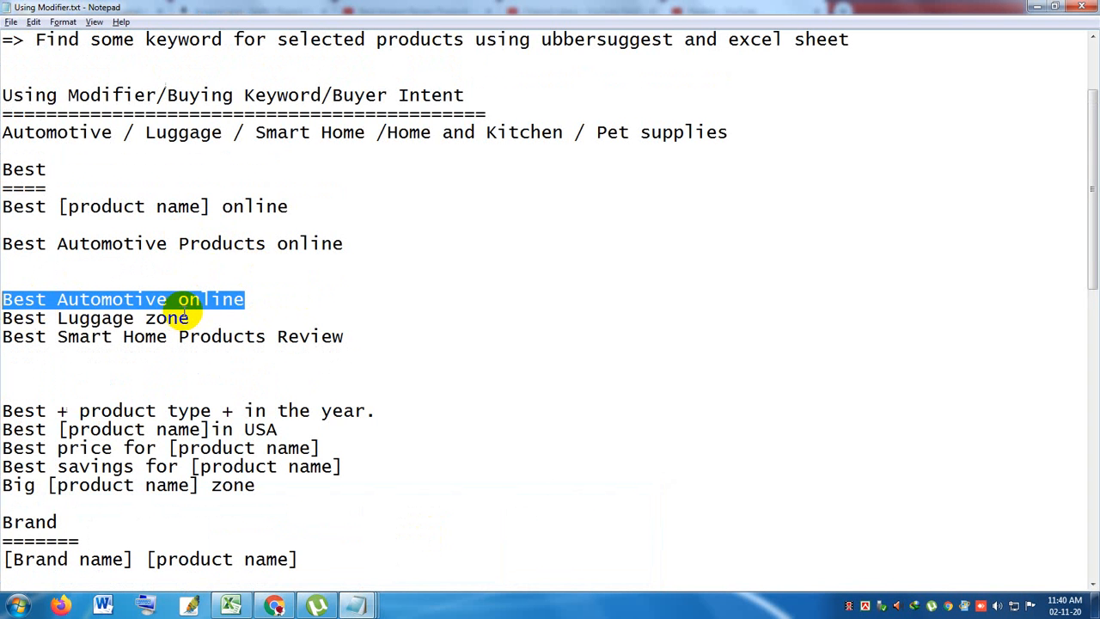
key(alt+Tab)
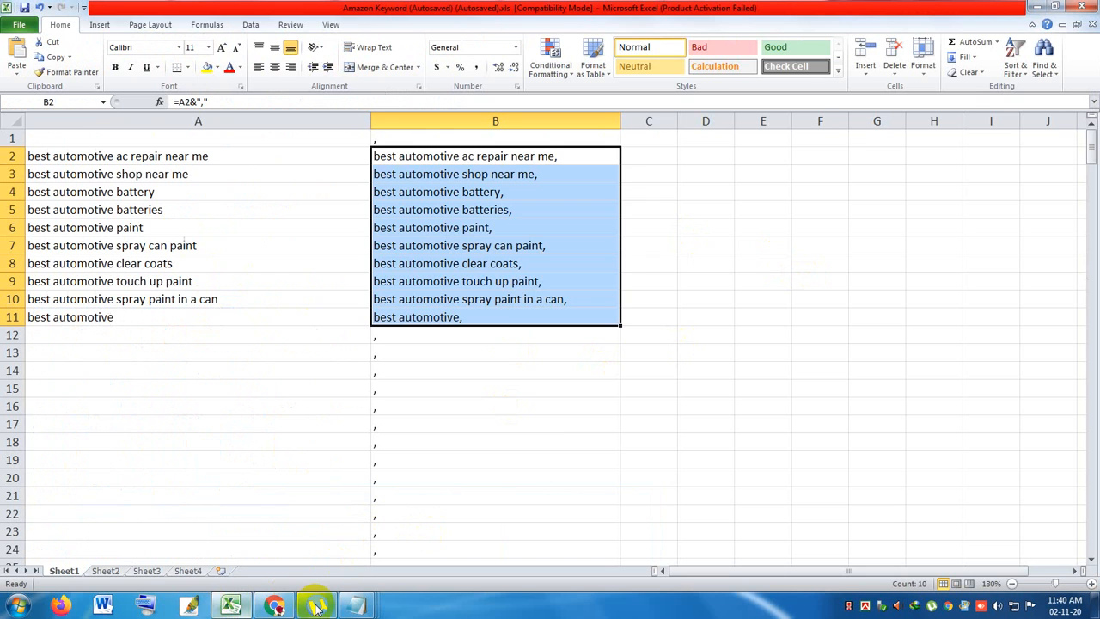
Switch to Chrome, create a public playlist titled "Best Automotive online" with the copied text, and re-save its title.
click(277, 606)
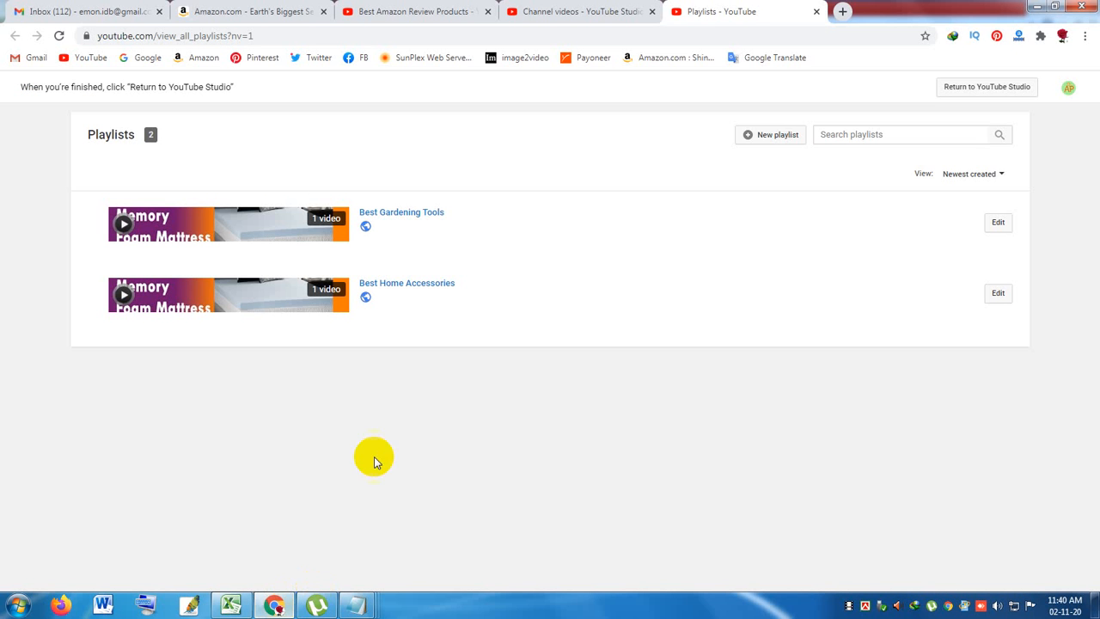
click(773, 138)
key(ctrl+v)
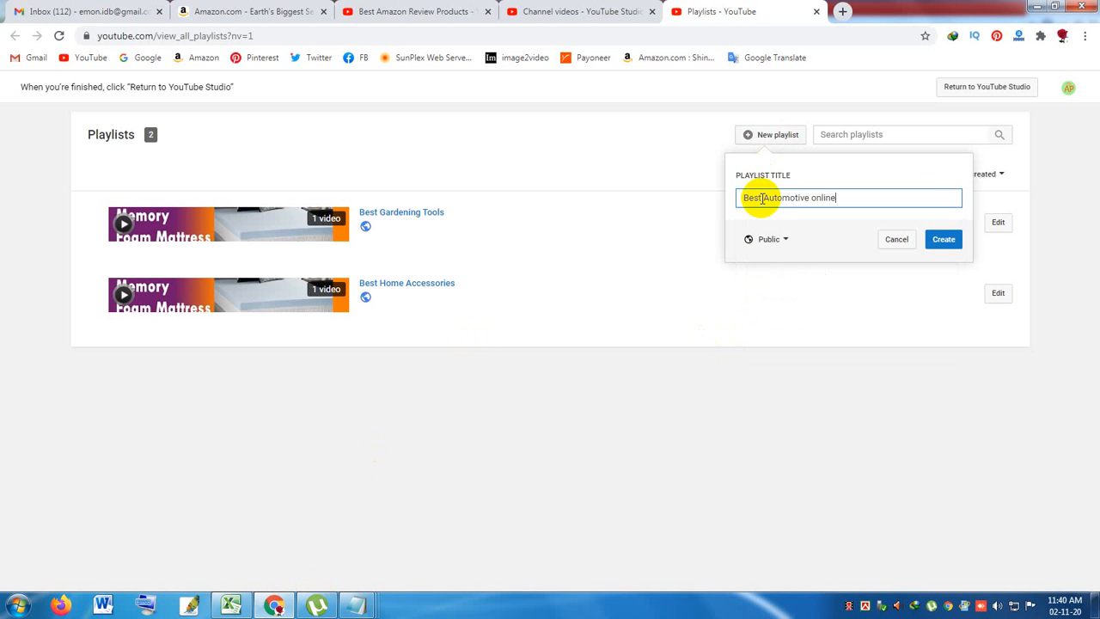
click(944, 243)
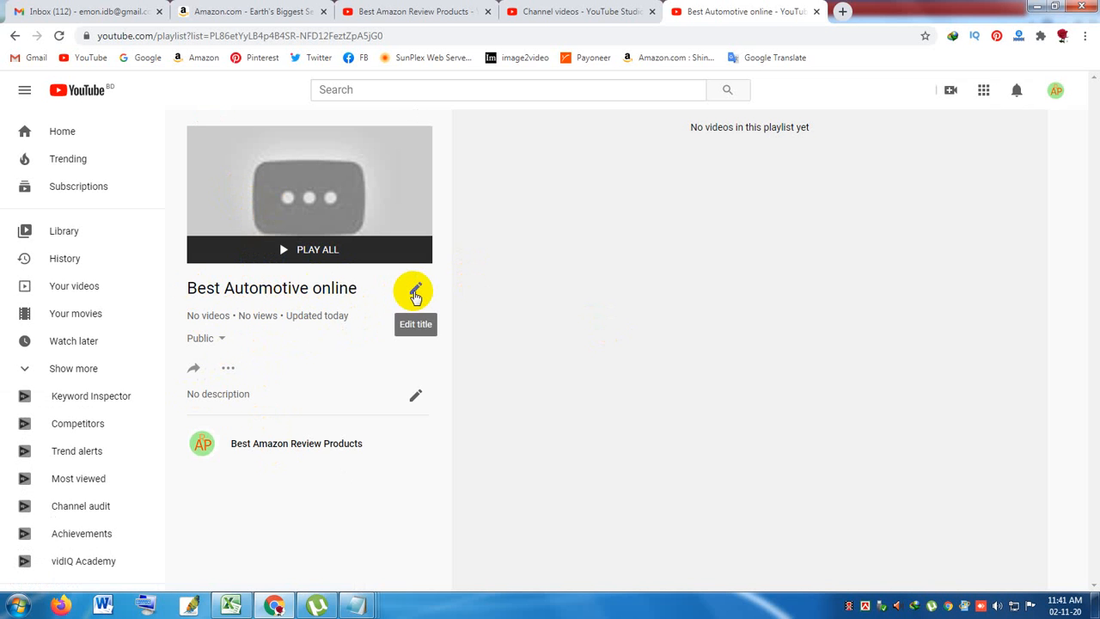
click(415, 293)
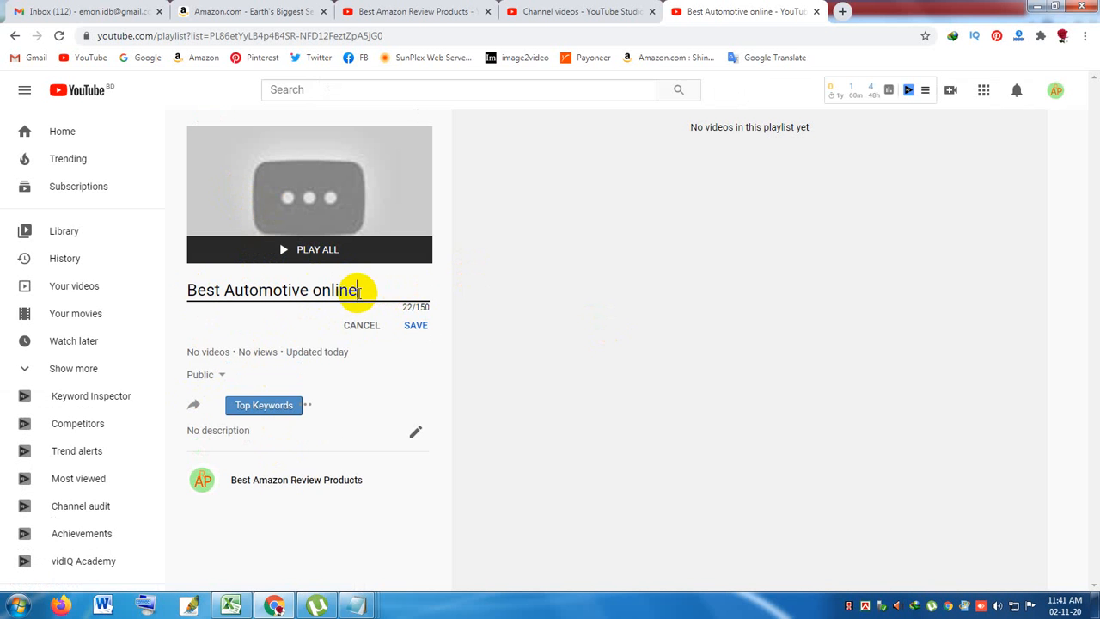
click(414, 328)
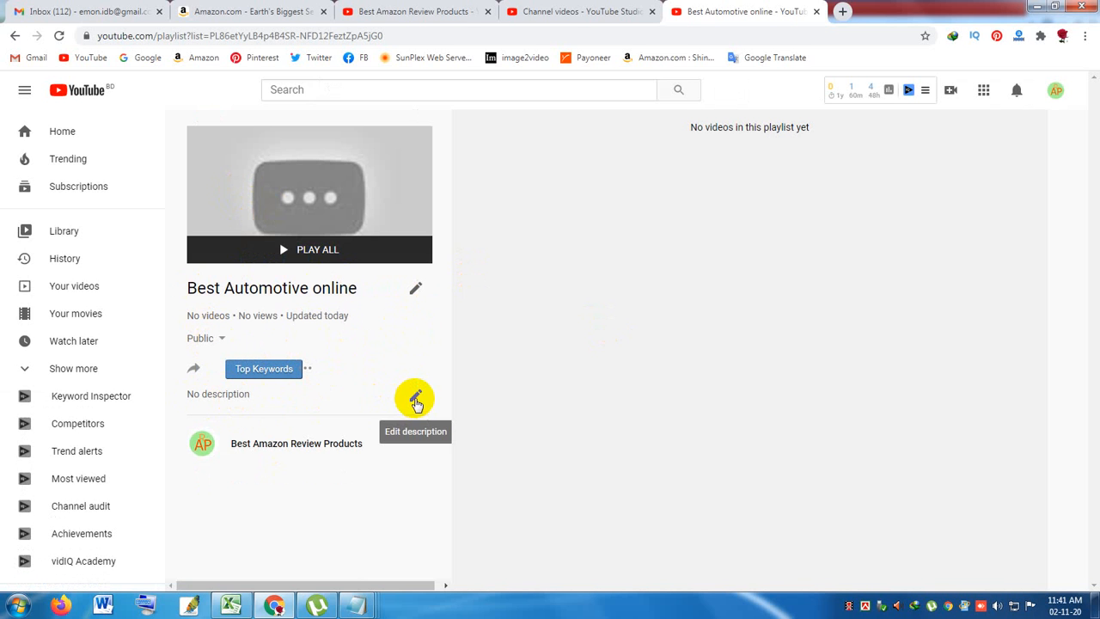
Return to Using Modifier.txt in Notepad and review the requirement about finding keywords with ubbersuggest and an Excel sheet.
mouse_move(359, 596)
click(441, 560)
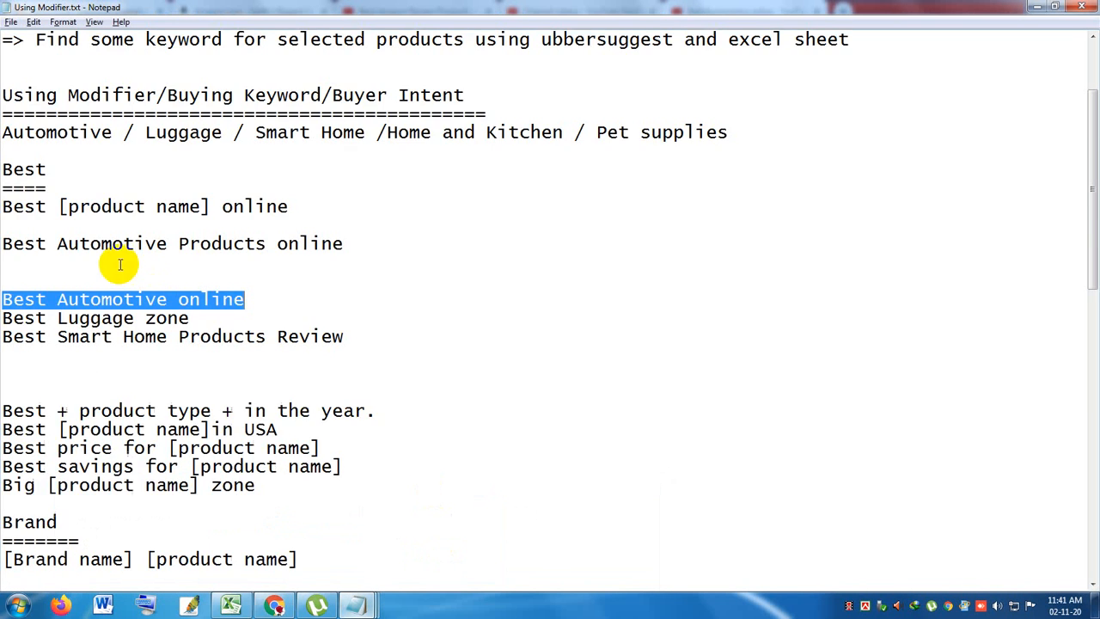
scroll(120, 265, up, 3)
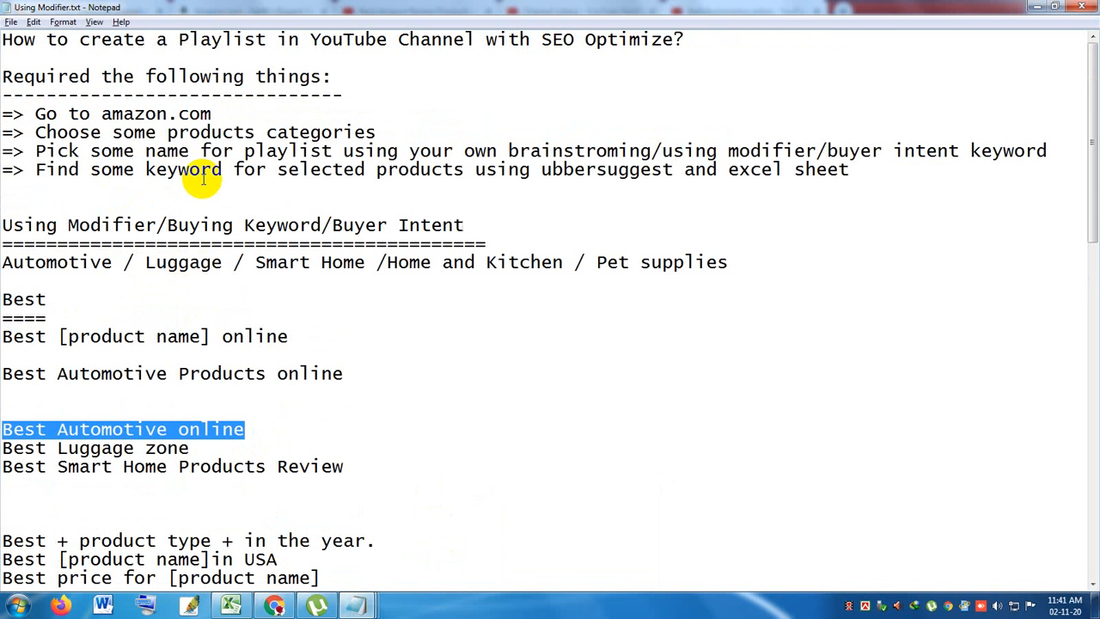
click(400, 172)
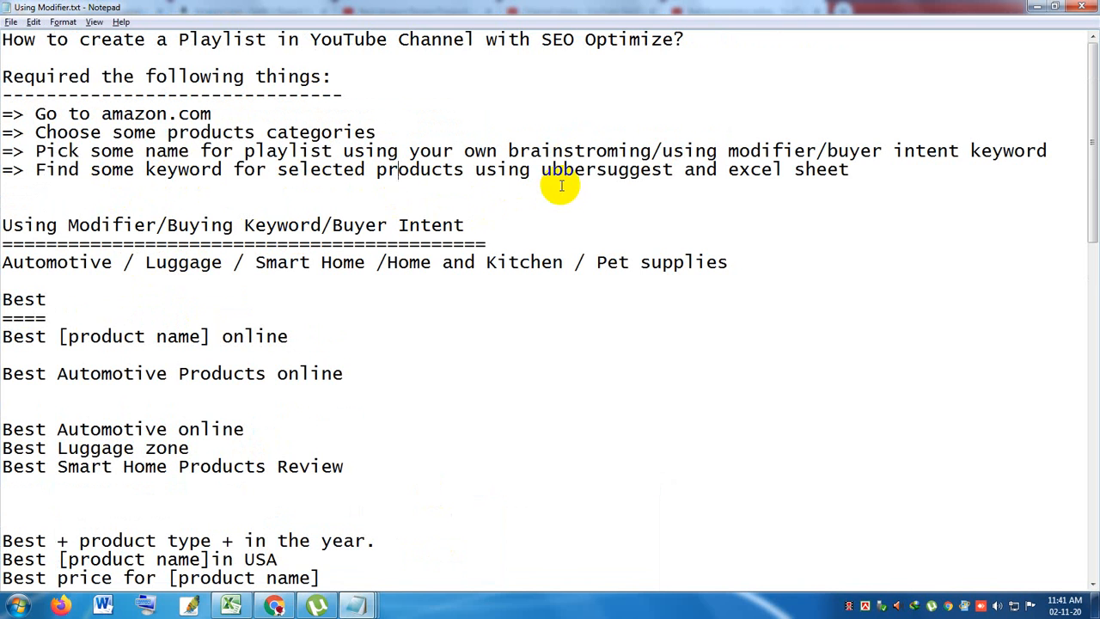
drag(560, 172, 695, 187)
click(695, 184)
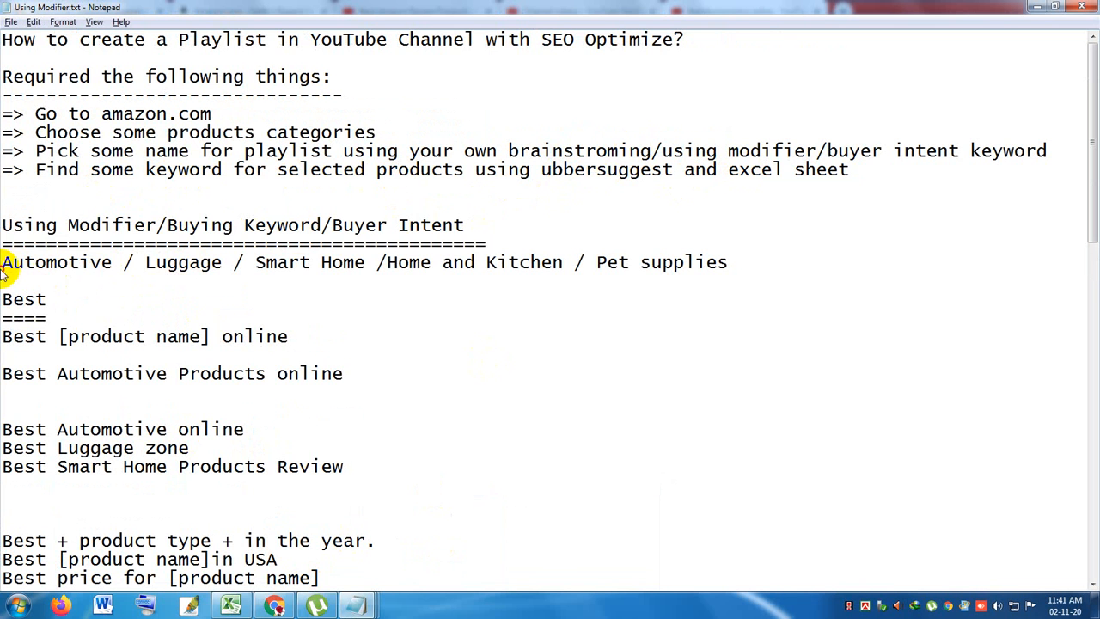
Copy the phrase "Best Automotive" from the "Best Automotive online" line of Using Modifier.txt.
drag(112, 263, 2, 258)
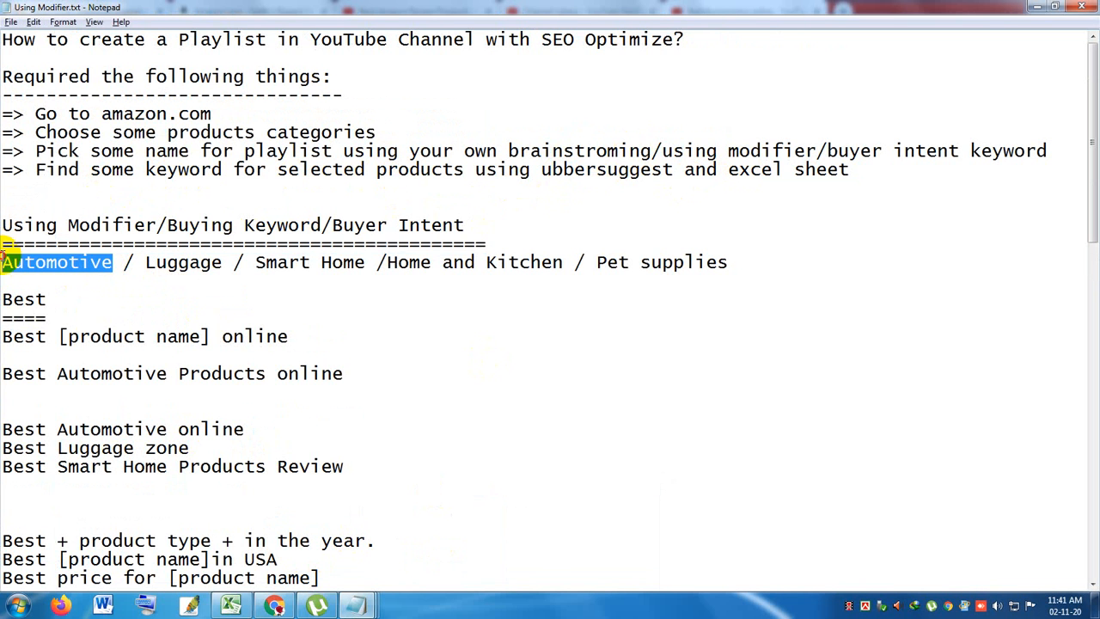
click(102, 336)
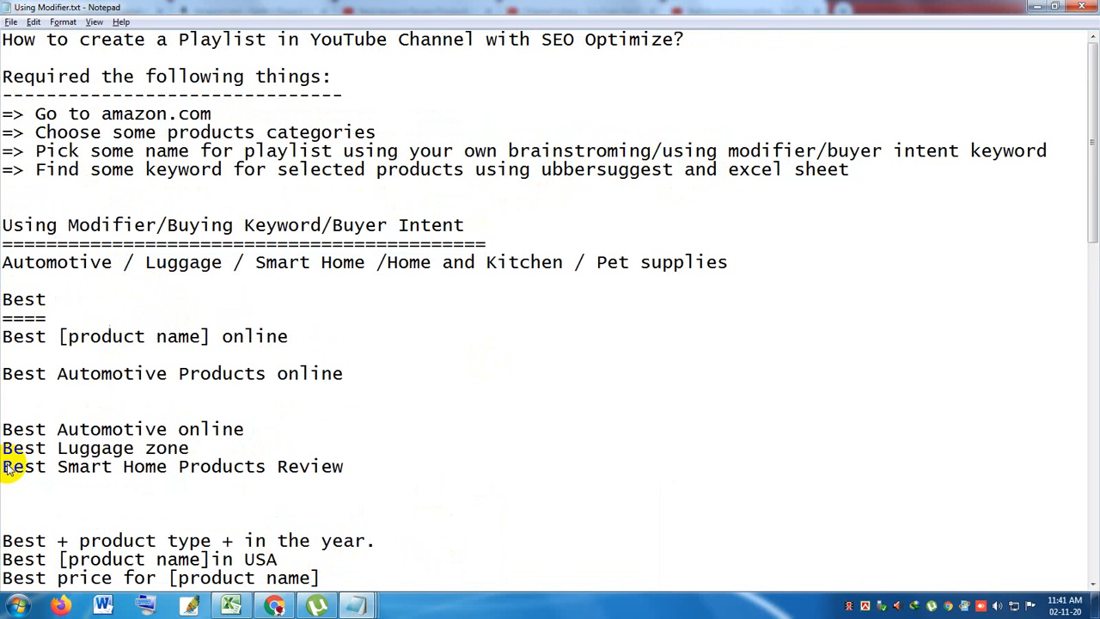
drag(3, 429, 138, 430)
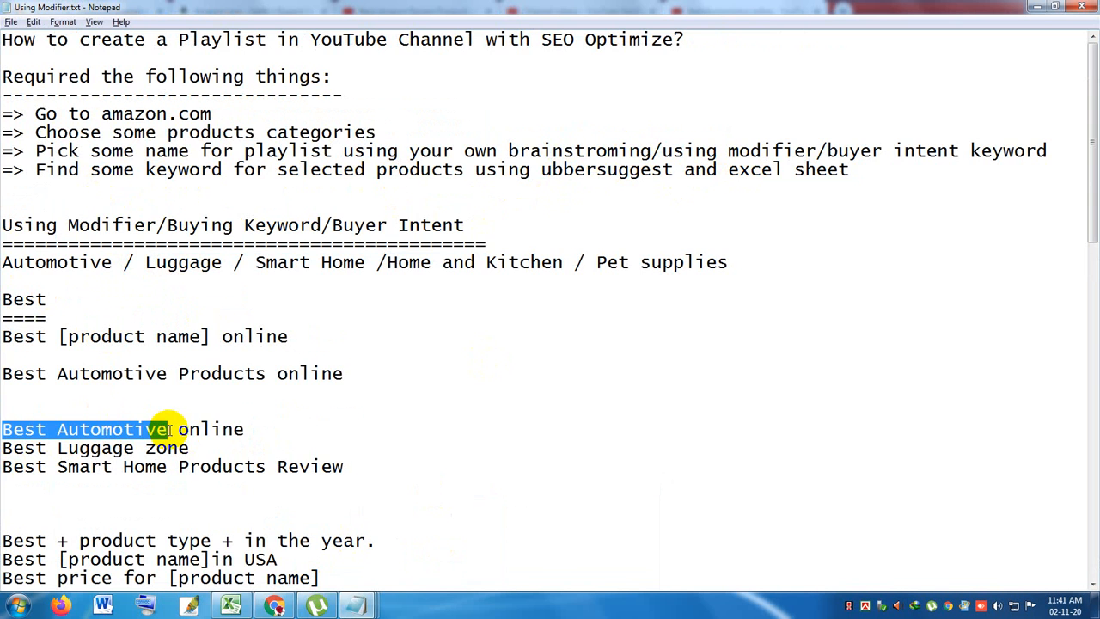
Switch to Chrome and search Google for the copied phrase "Best Automotive" in a new tab.
click(273, 605)
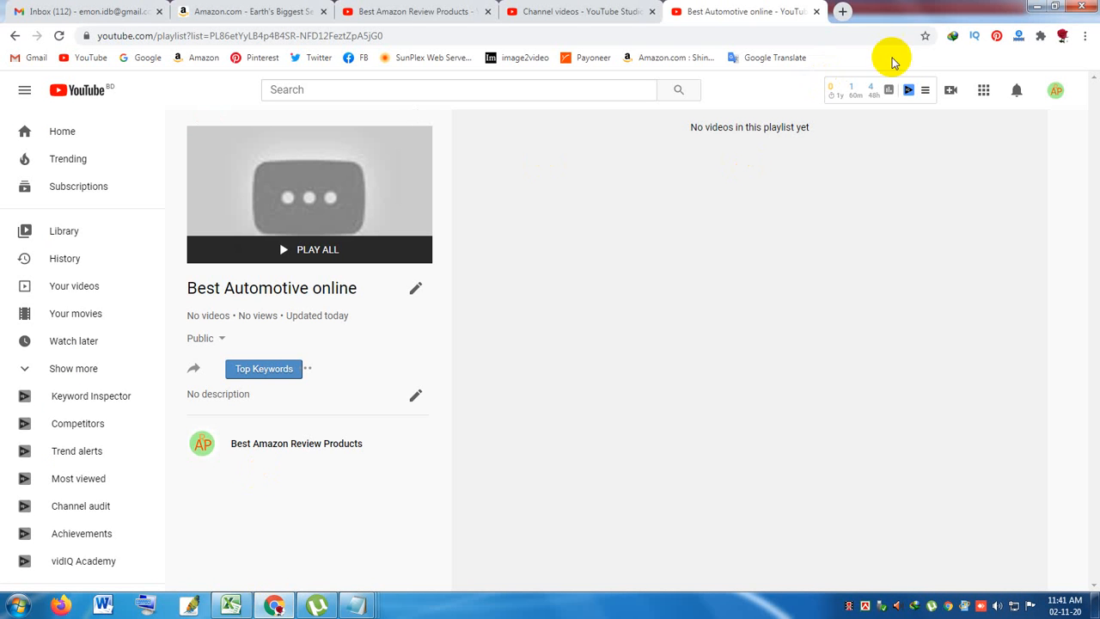
click(842, 11)
click(147, 57)
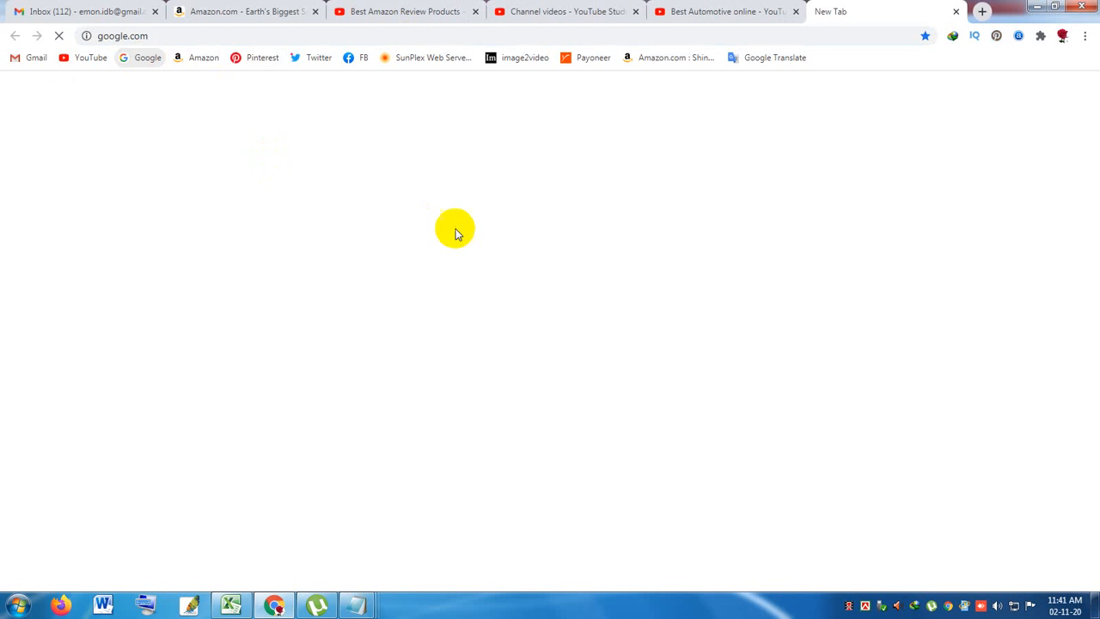
click(433, 287)
text(Best Automotive)
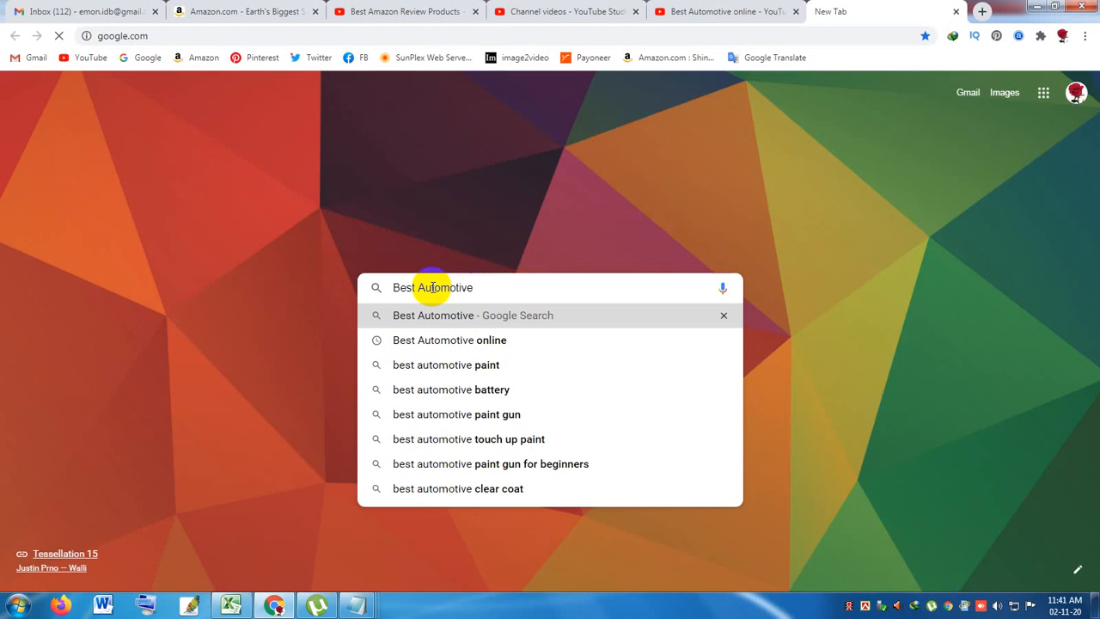
key(Return)
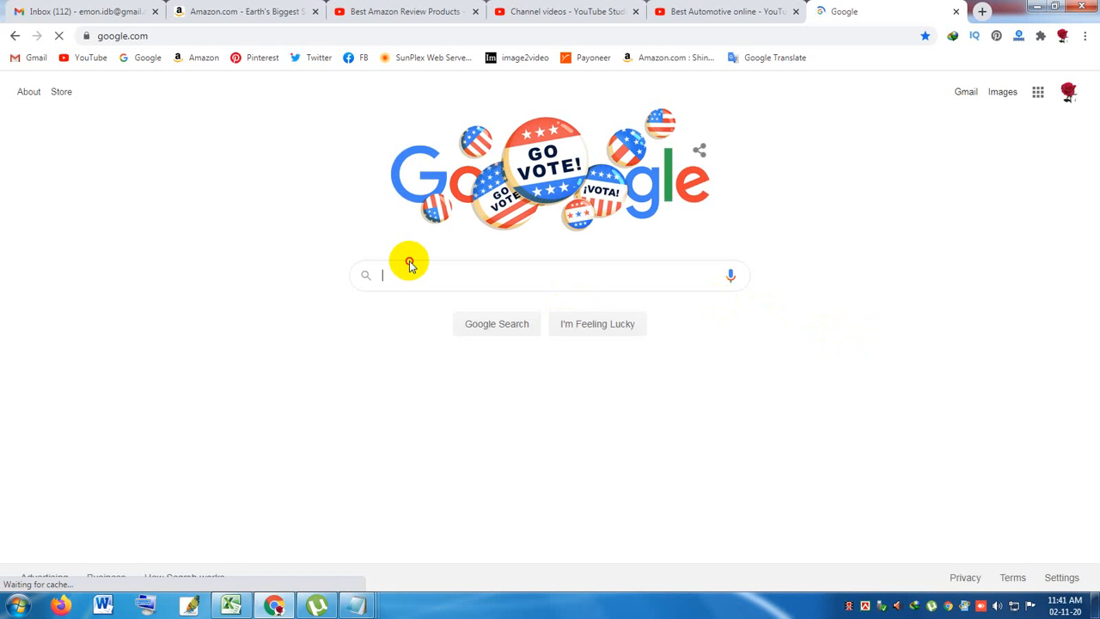
text(Best Automotive)
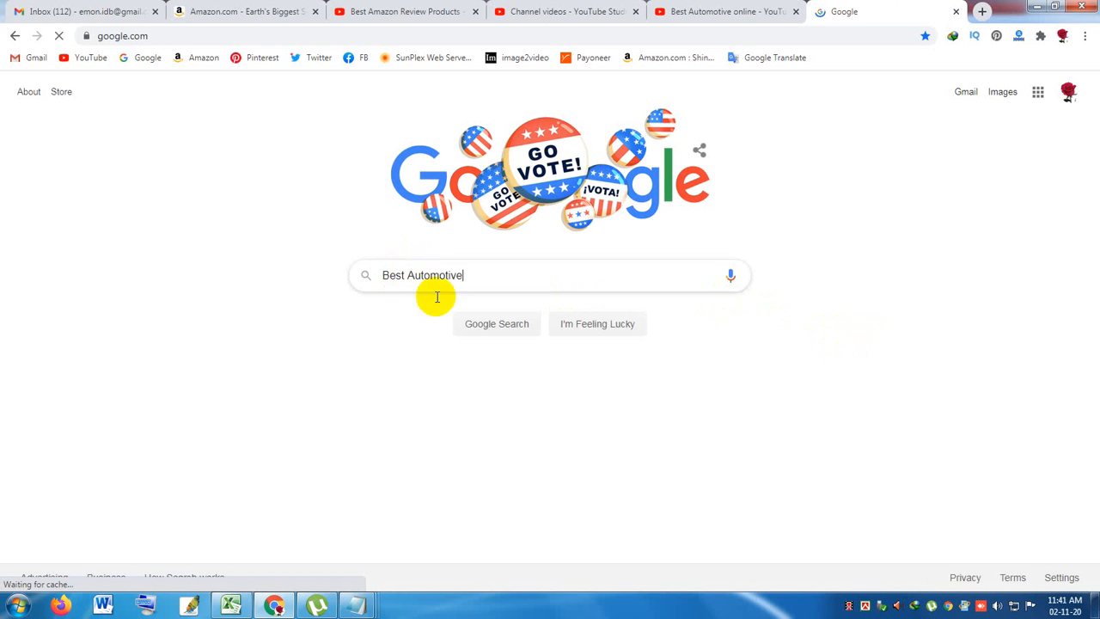
click(487, 327)
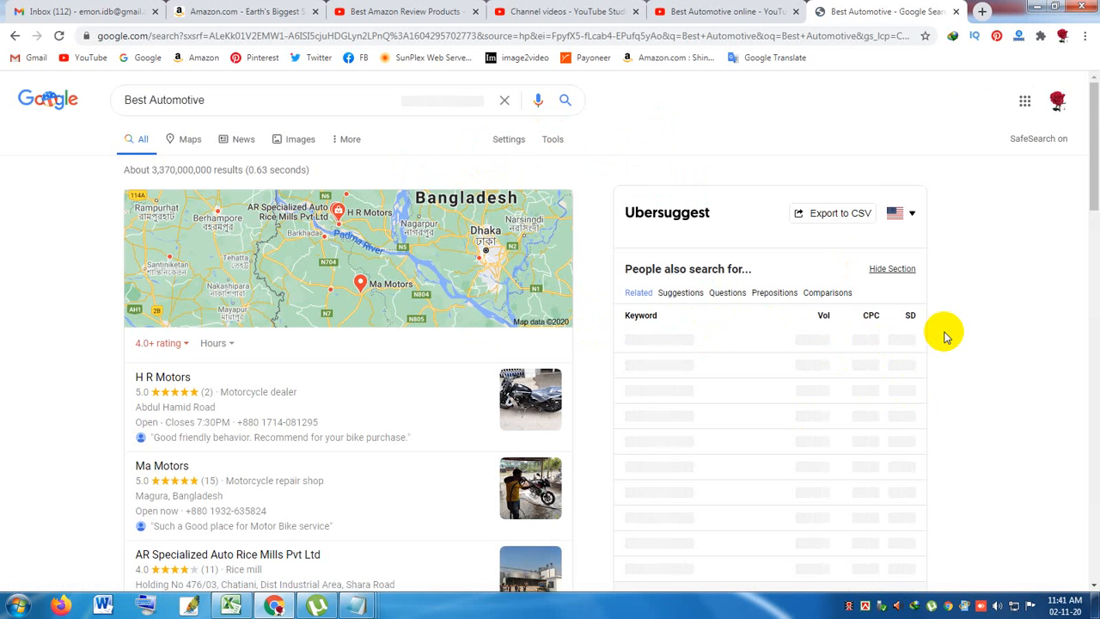
Copy the ten related keyword rows from the Ubersuggest table and paste them into a new sheet of the Amazon Keyword workbook in Excel.
scroll(943, 337, down, 2)
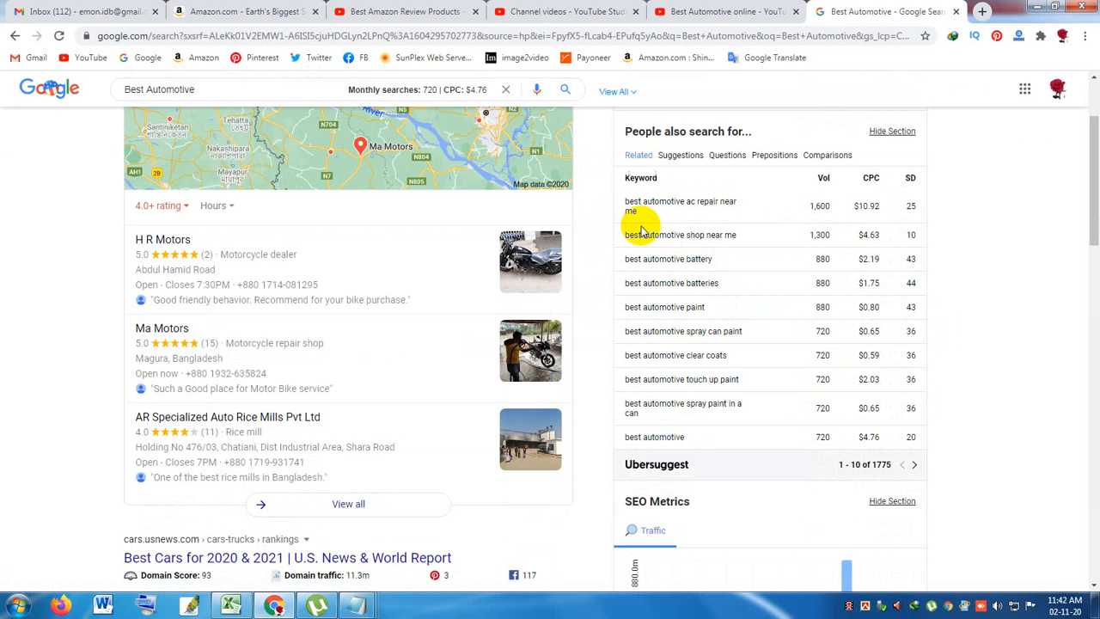
drag(627, 200, 914, 436)
key(ctrl+c)
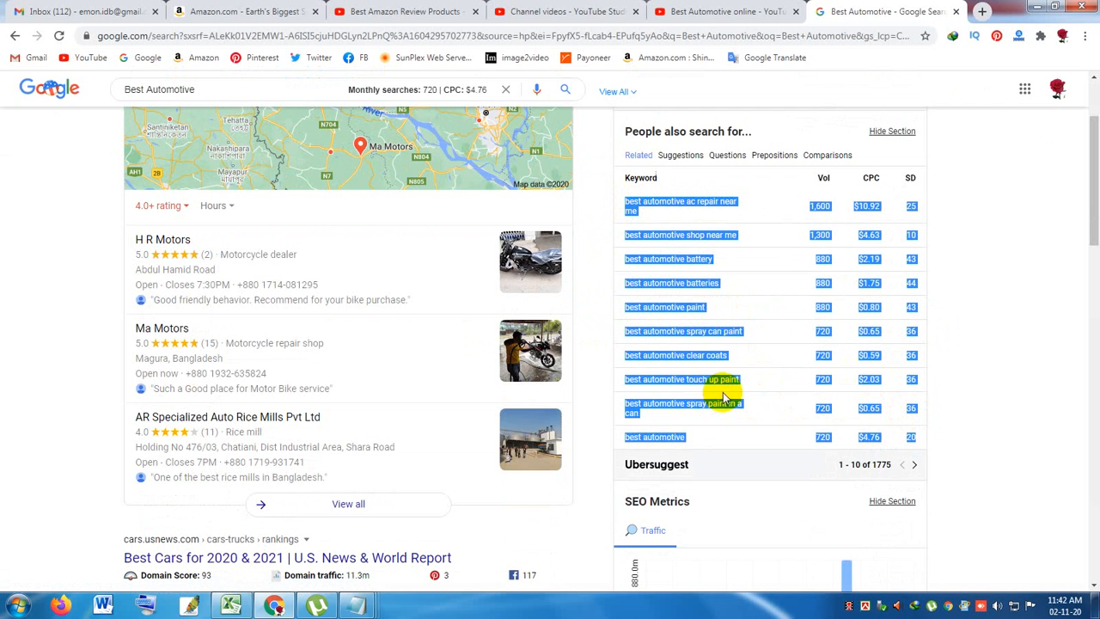
click(230, 606)
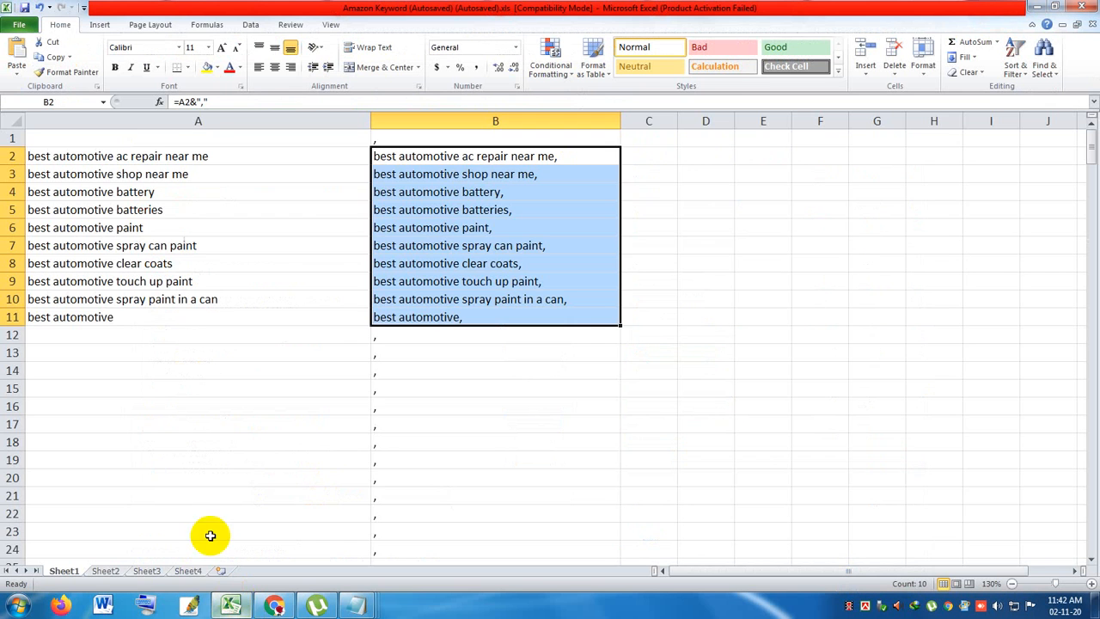
click(192, 569)
key(ctrl+v)
click(219, 575)
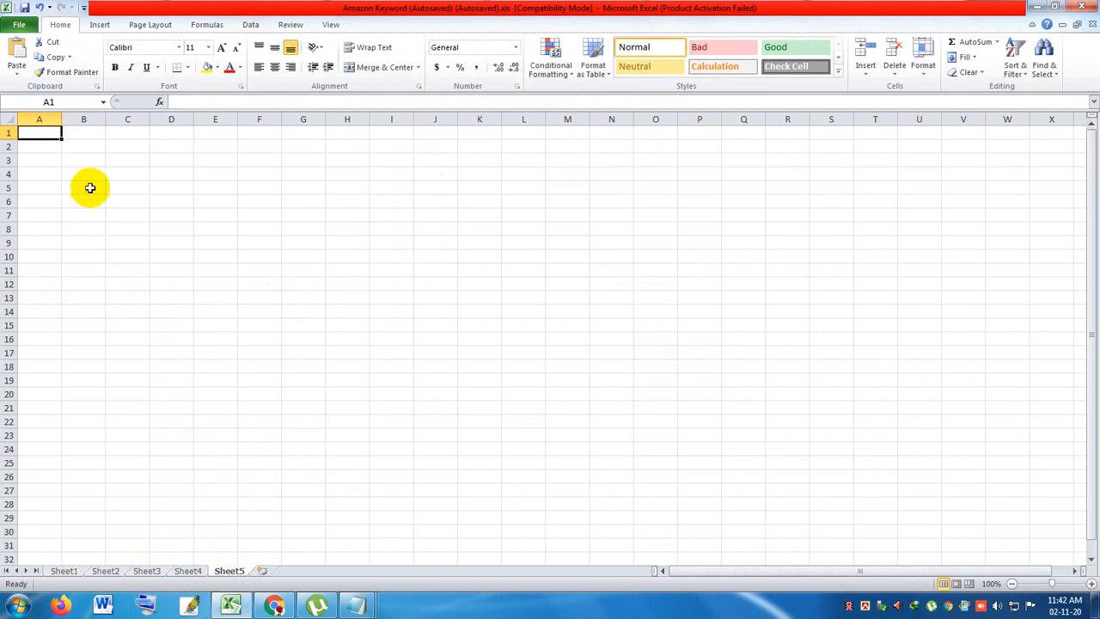
key(ctrl+v)
Widen column A to fit the pasted keywords and clear the column's formatting.
drag(58, 120, 335, 120)
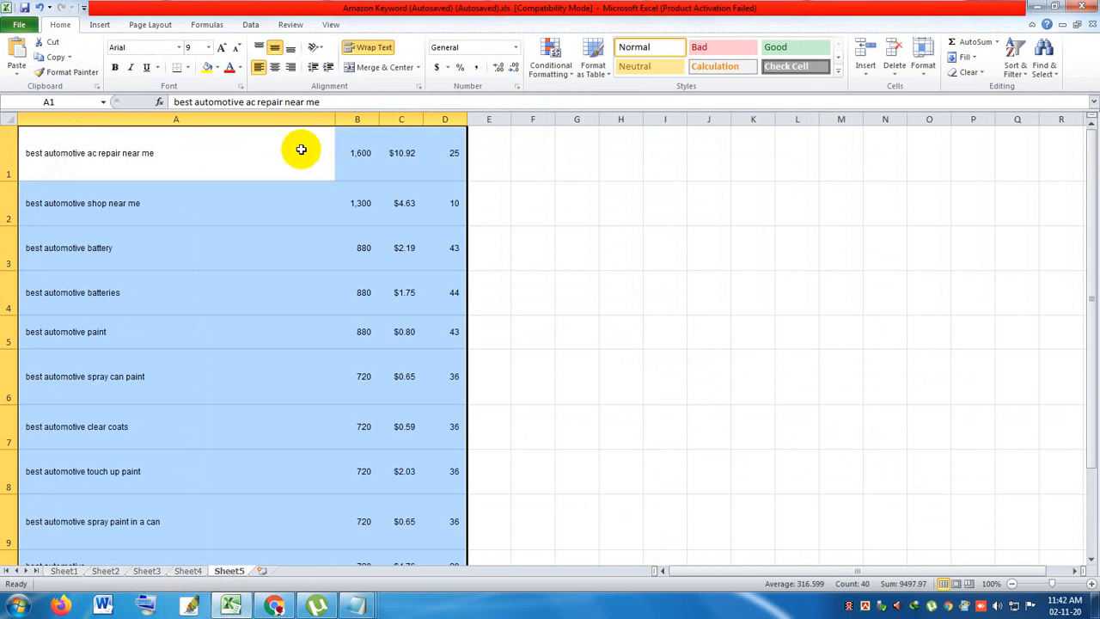
click(144, 120)
click(970, 72)
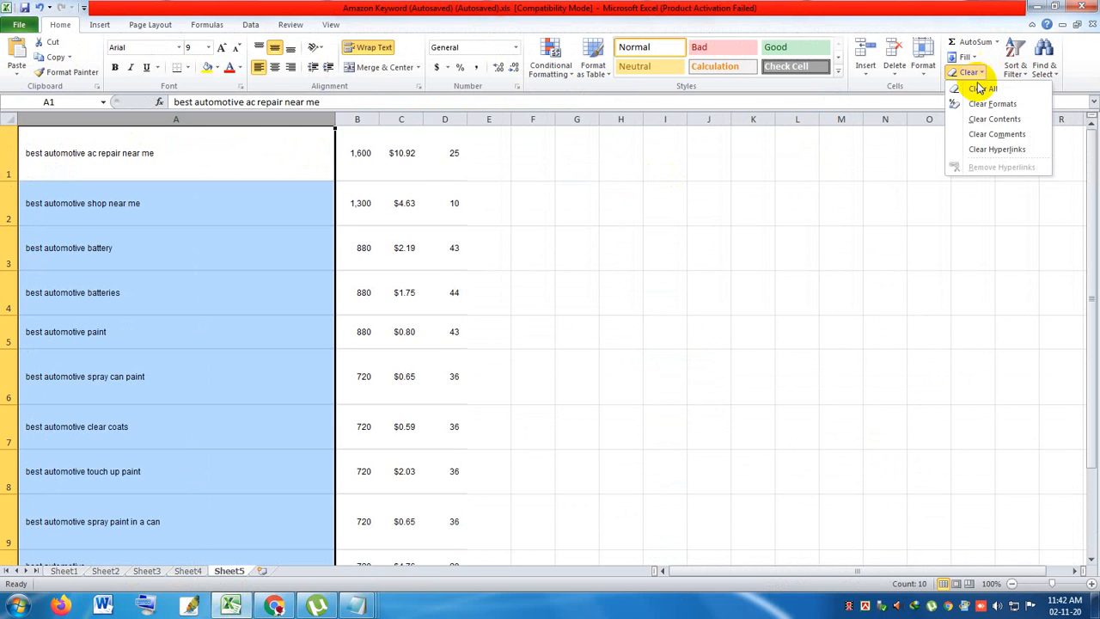
click(980, 106)
click(753, 234)
Copy the keywords in A1:A10 and paste them over A2:A11 on Sheet1.
drag(215, 136, 193, 262)
key(ctrl+c)
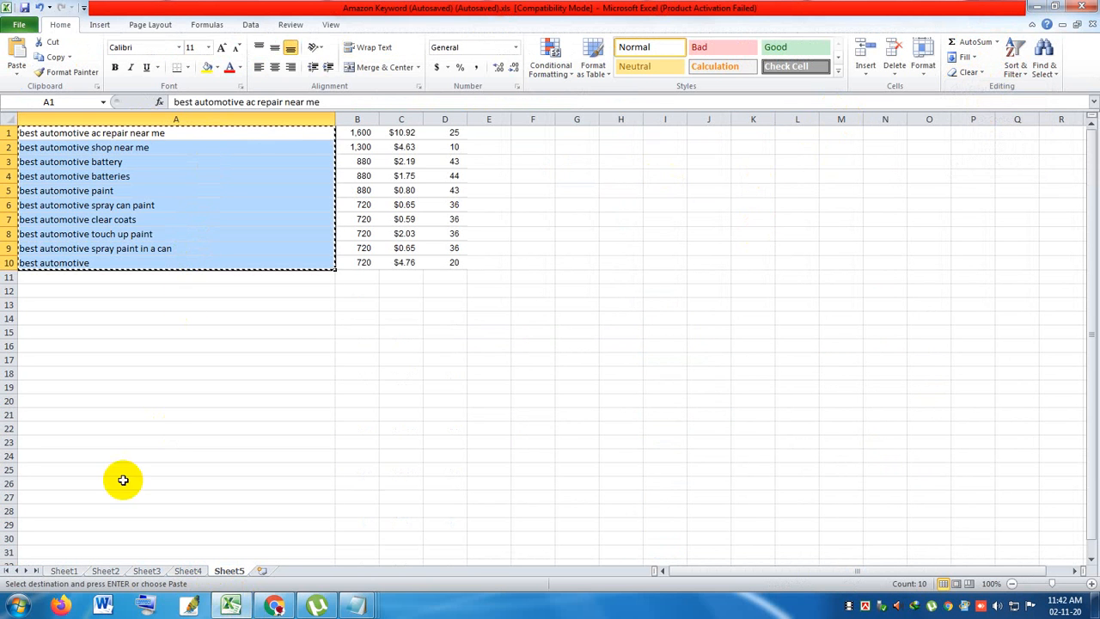
click(52, 571)
drag(180, 155, 175, 311)
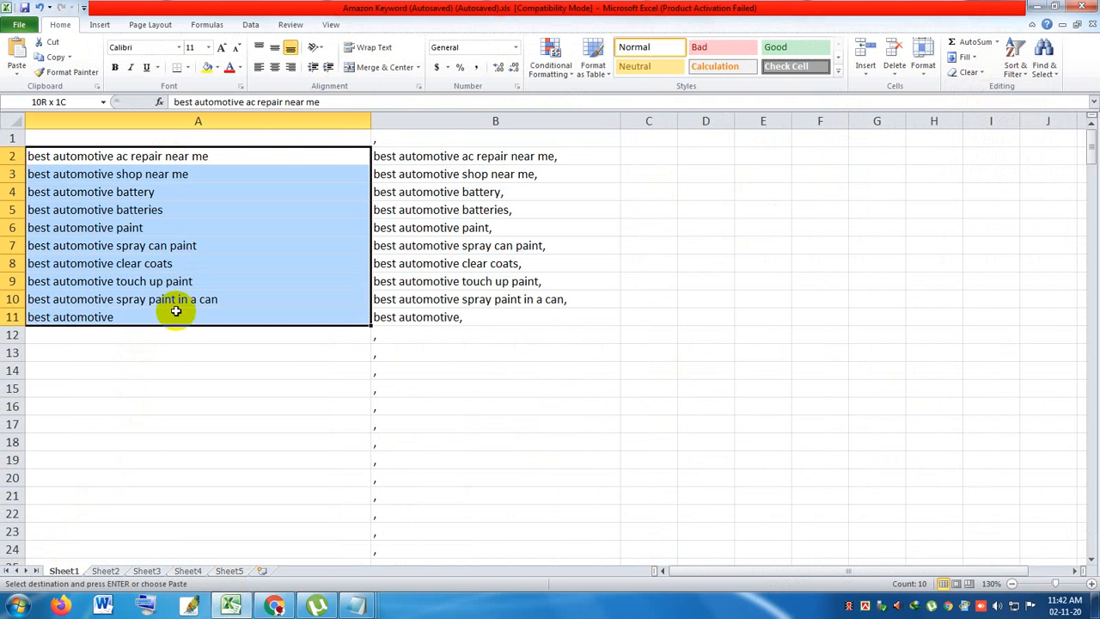
click(182, 353)
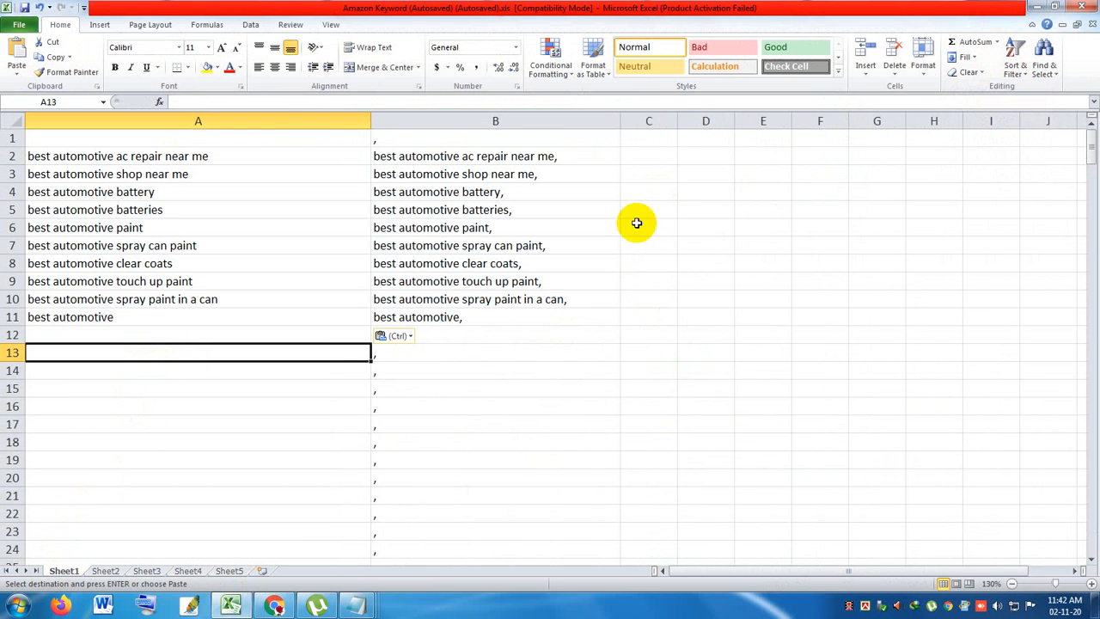
Copy the comma-ended keywords in B2:B11, switch to Chrome, and save them as the description of the "Best Automotive online" playlist.
drag(585, 151, 546, 314)
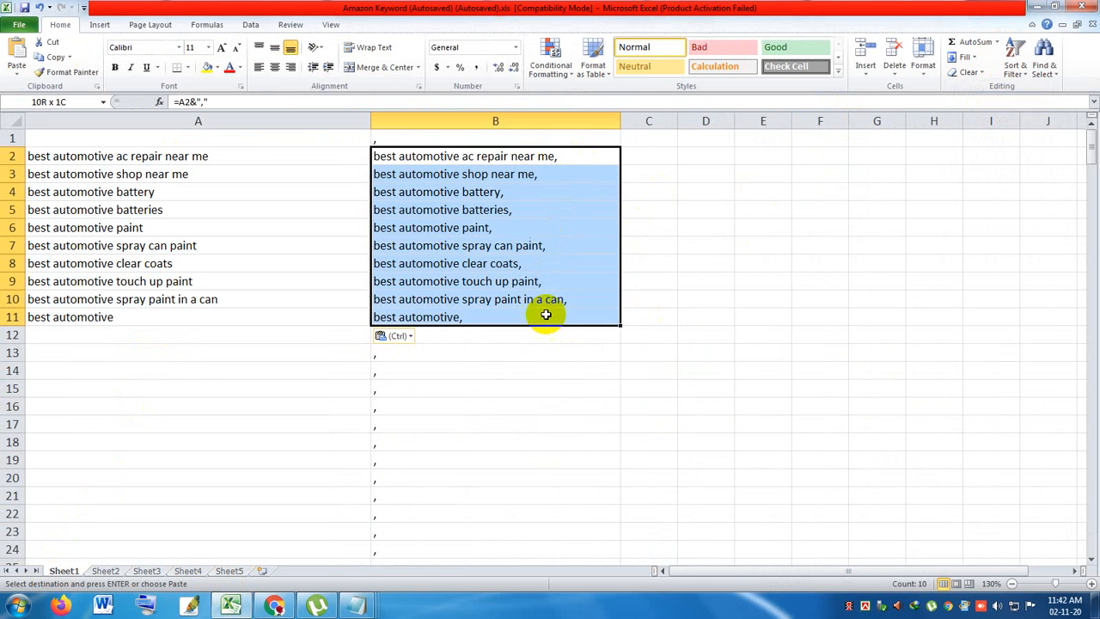
key(ctrl+c)
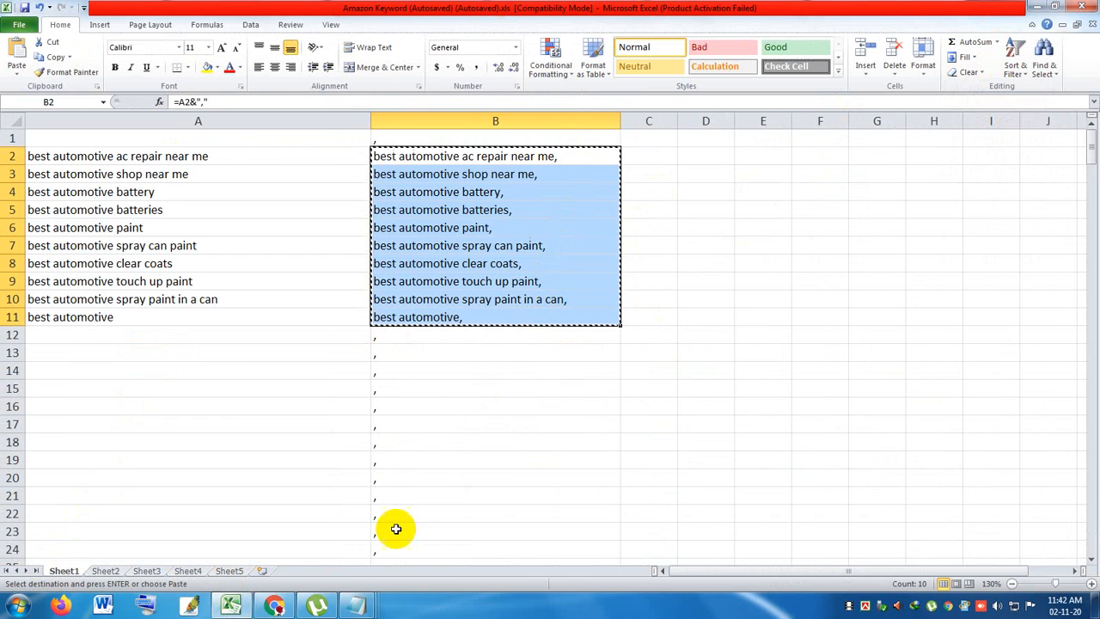
click(273, 606)
click(700, 11)
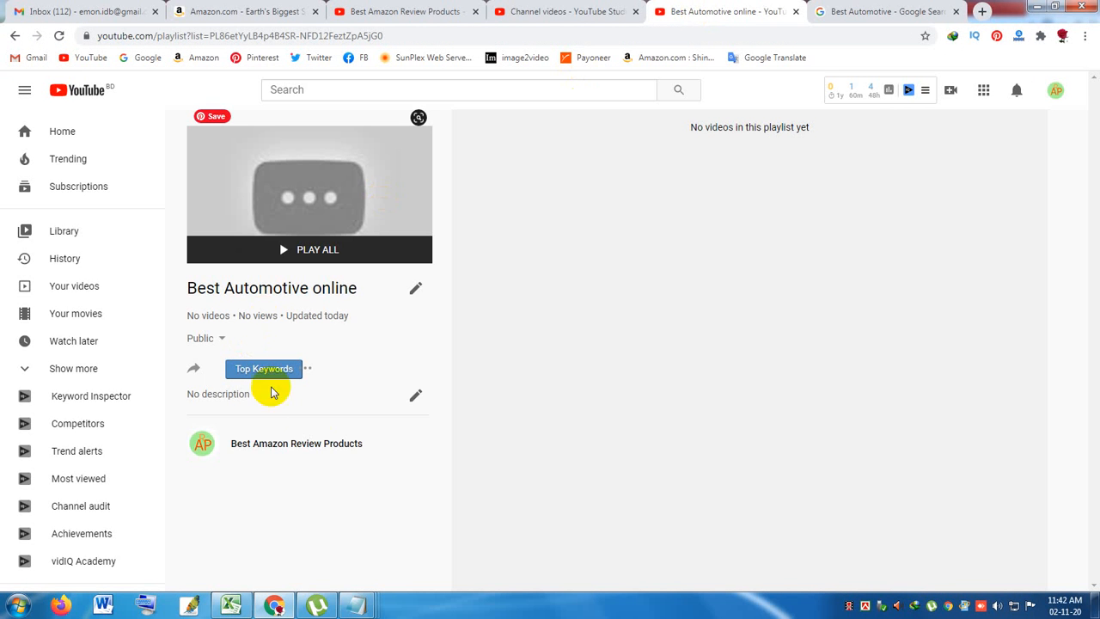
click(412, 395)
key(ctrl+v)
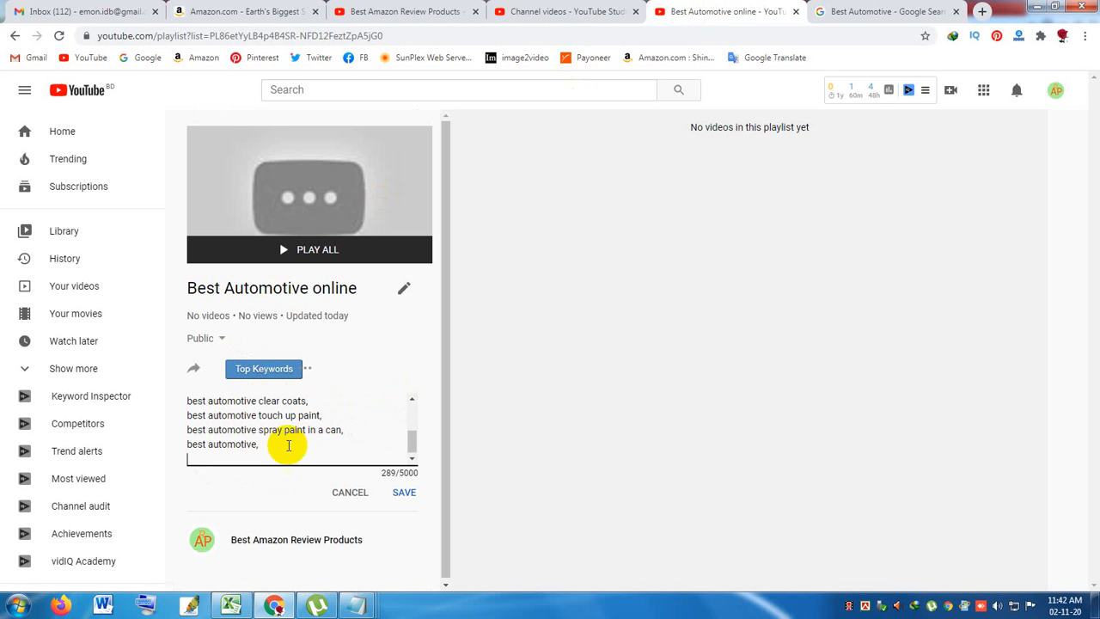
click(404, 492)
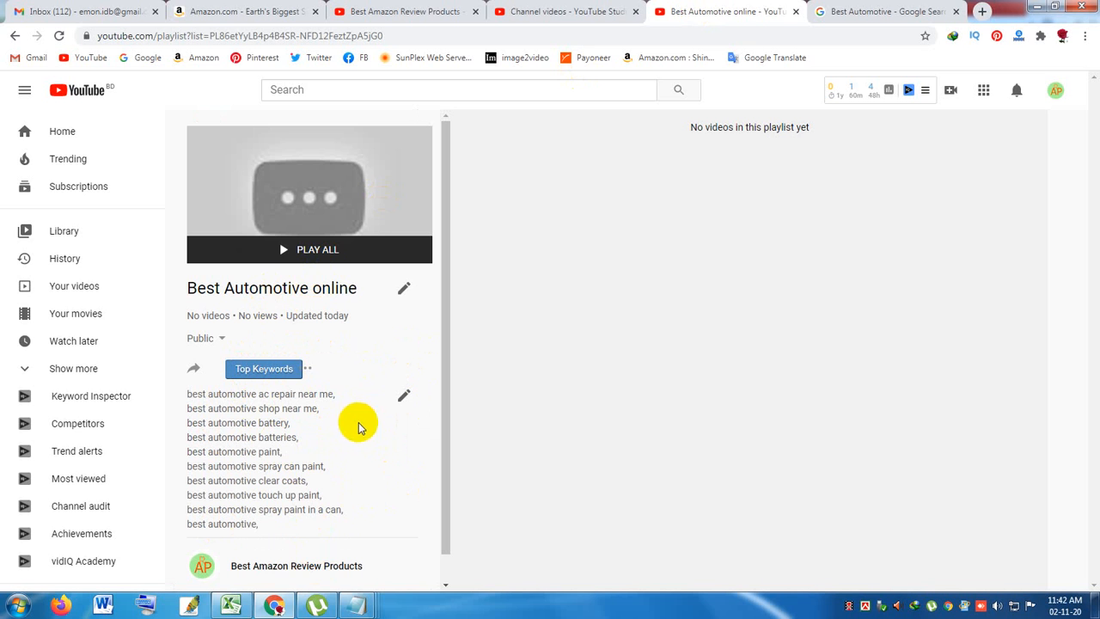
Add the channel's own video "Best Gel Memory Foam Mattress Topper Review" to the "Best Automotive online" playlist.
scroll(347, 430, down, 1)
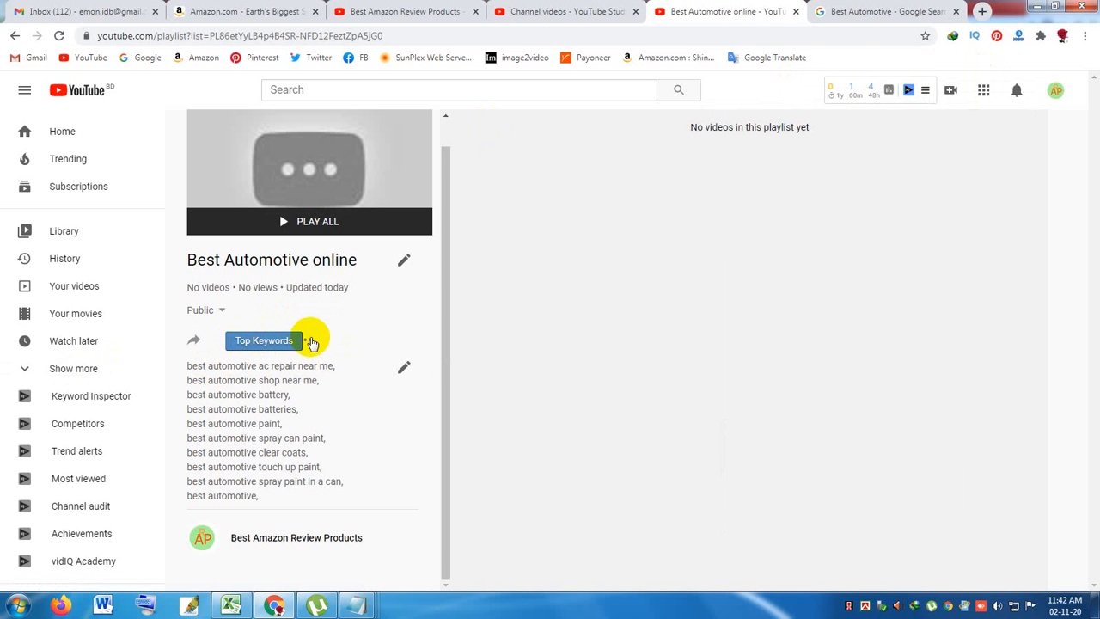
click(309, 342)
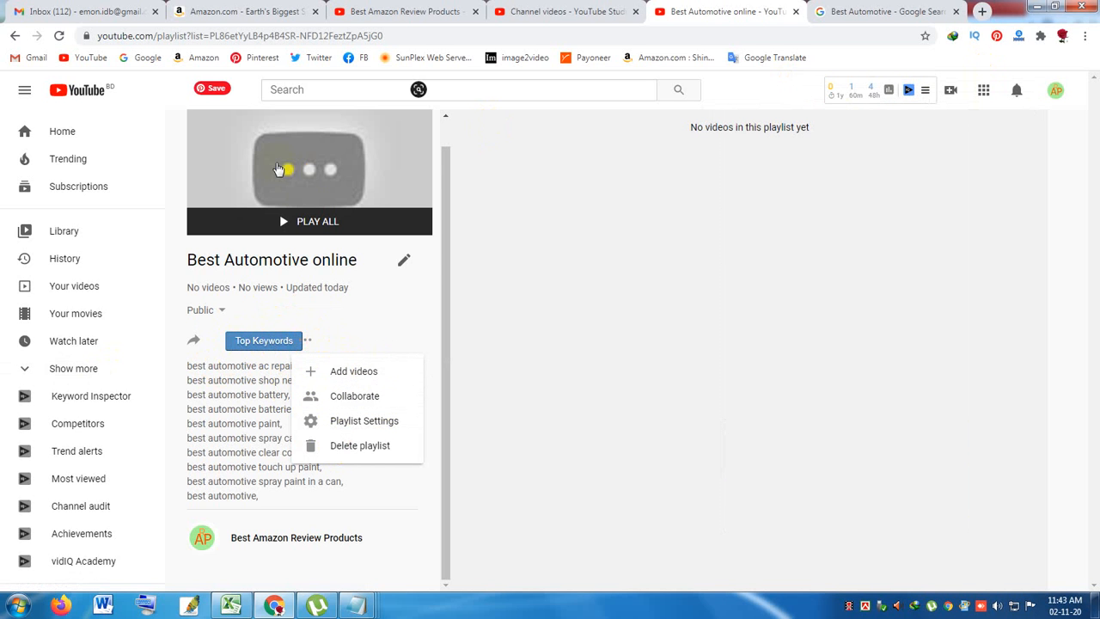
click(344, 378)
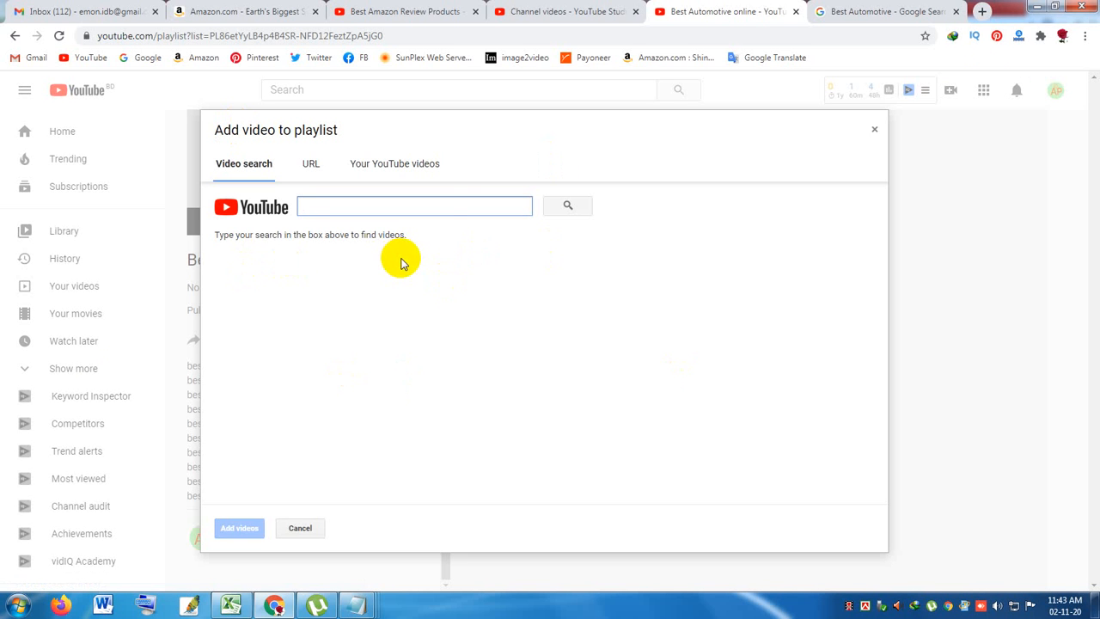
click(397, 171)
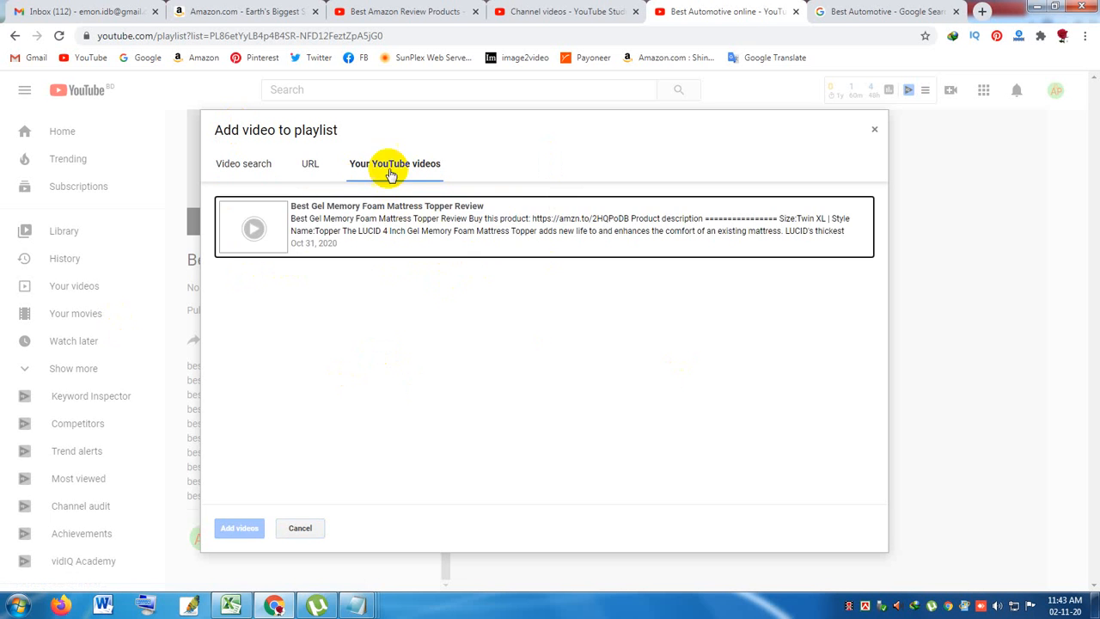
click(352, 210)
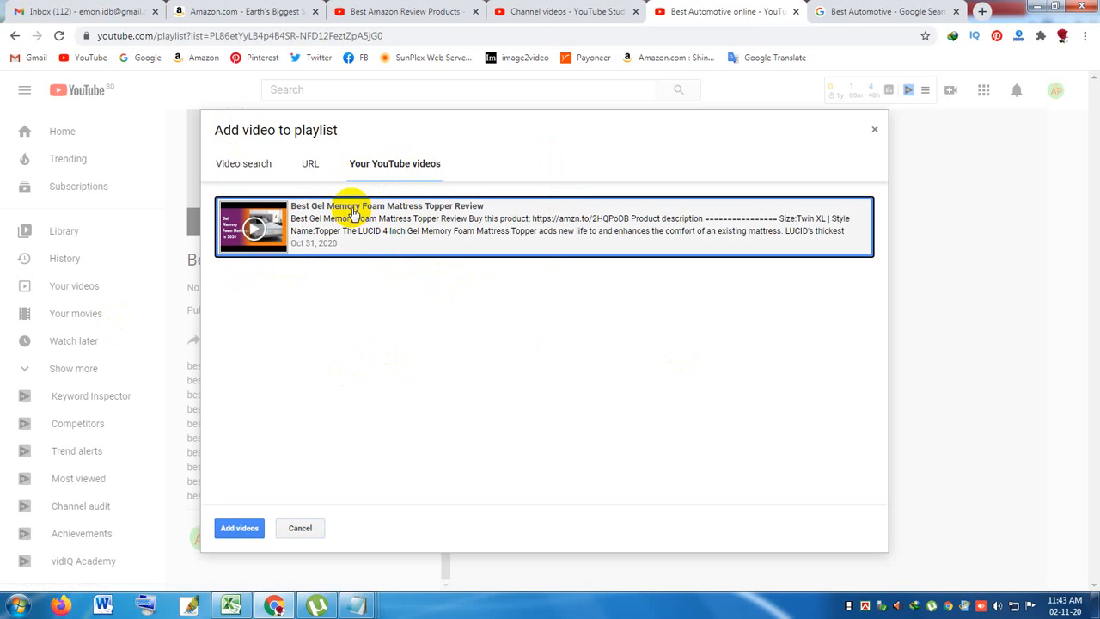
click(245, 528)
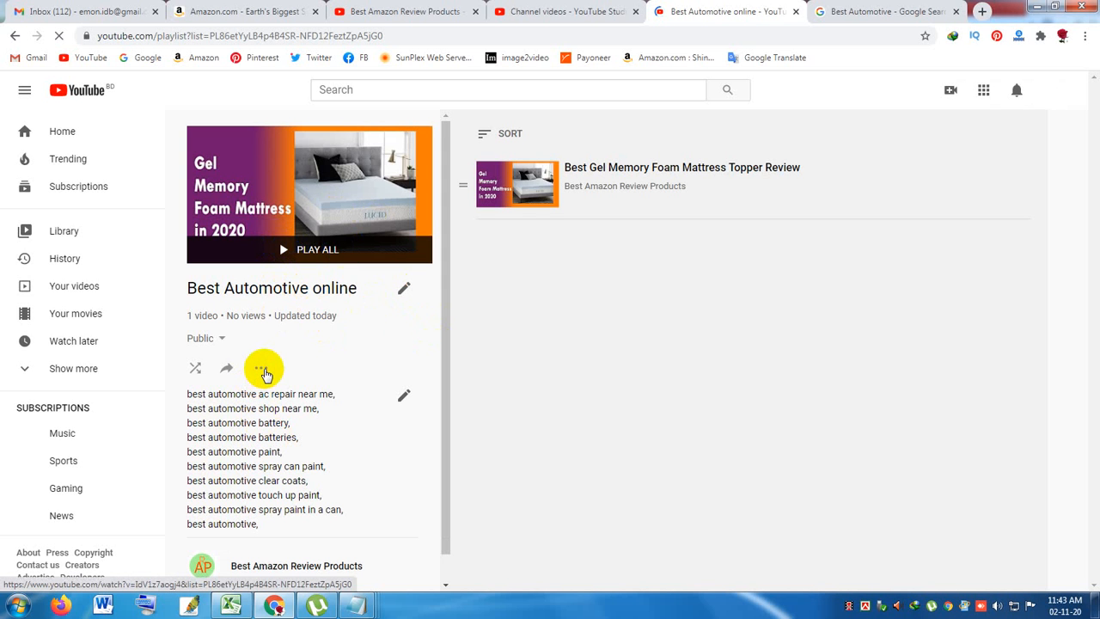
Add all videos of this playlist to the "Best Gardening Tools" playlist and close the save dialog.
click(261, 370)
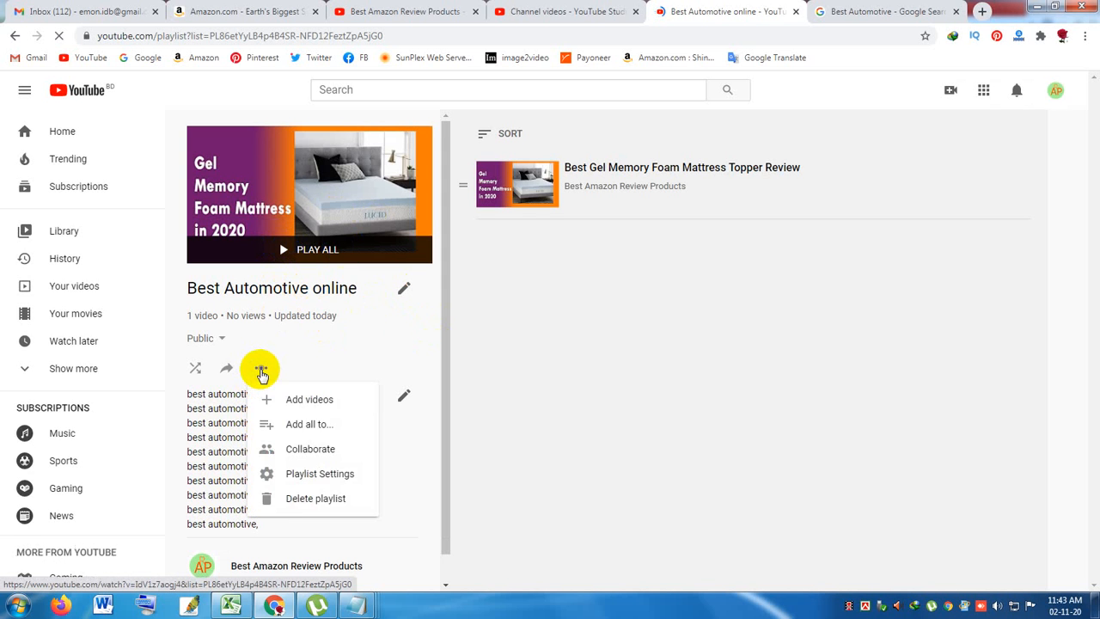
click(260, 371)
click(259, 371)
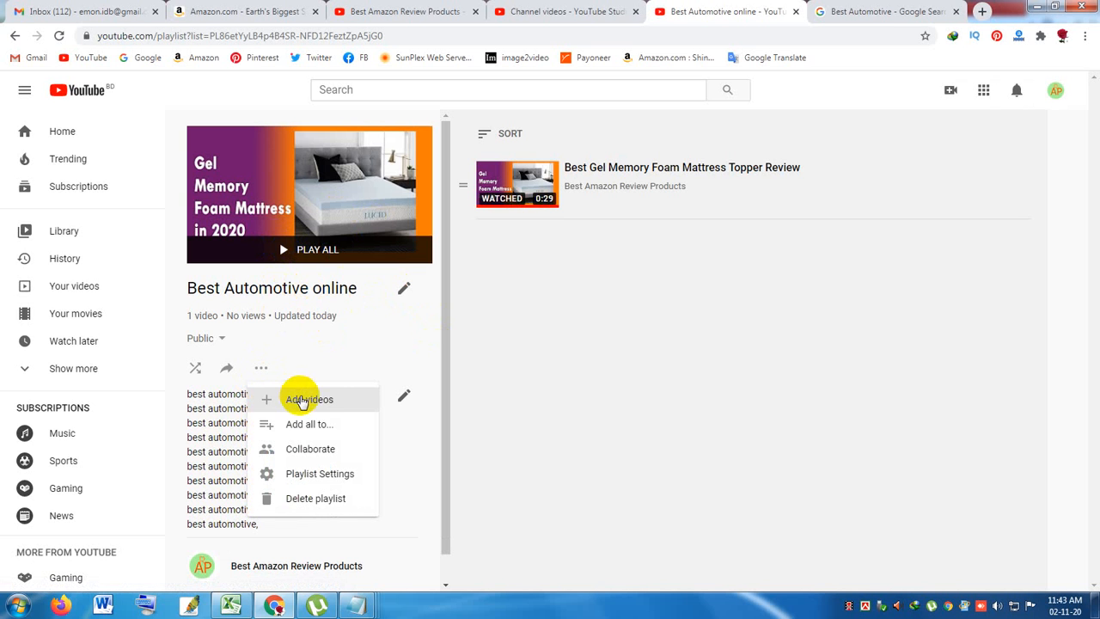
click(302, 428)
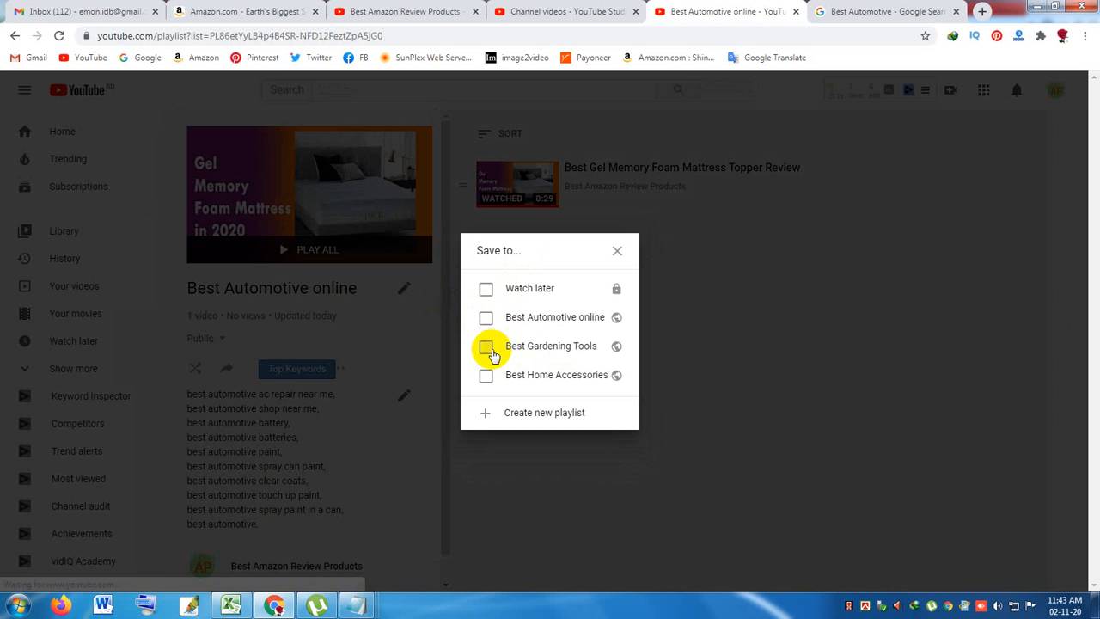
click(486, 347)
key(Escape)
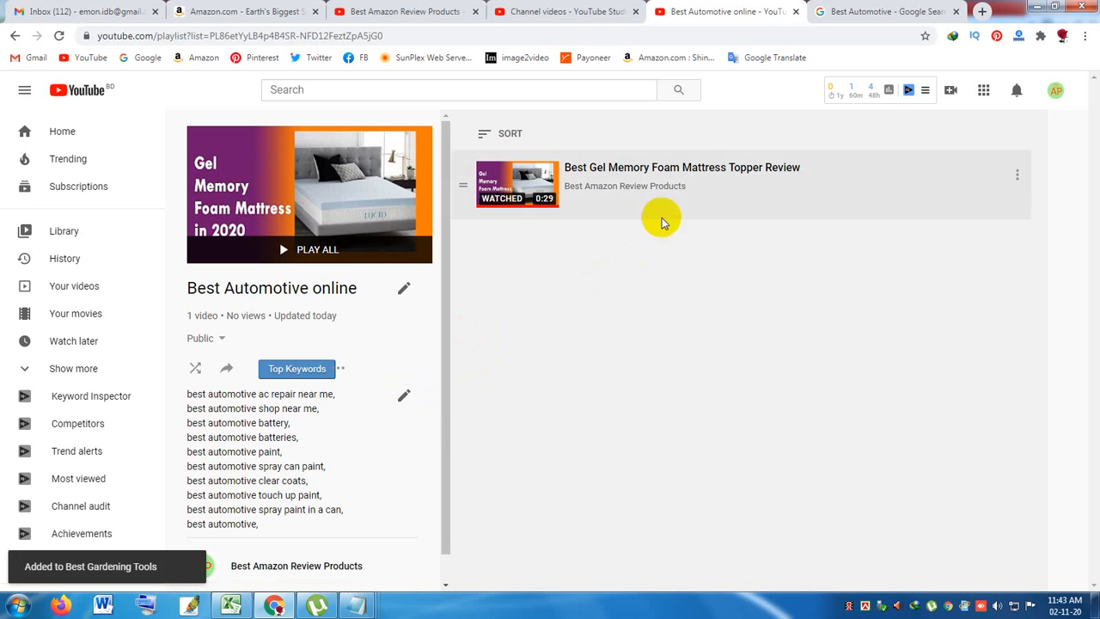
Turn on adding new videos to the top of the "Best Automotive online" playlist and open its advanced settings.
click(341, 369)
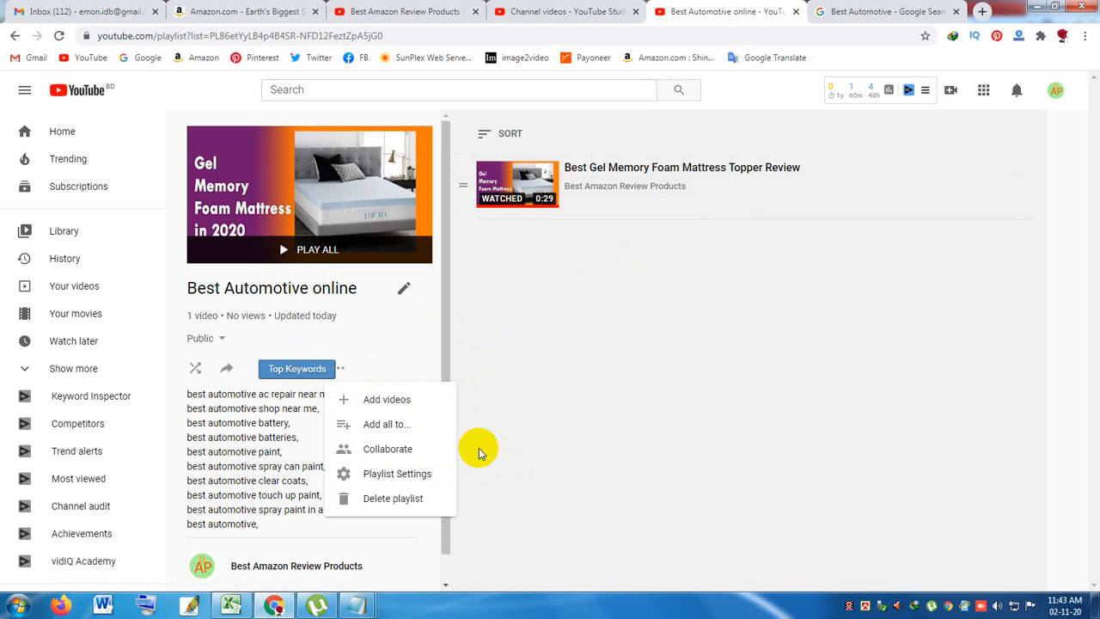
click(386, 474)
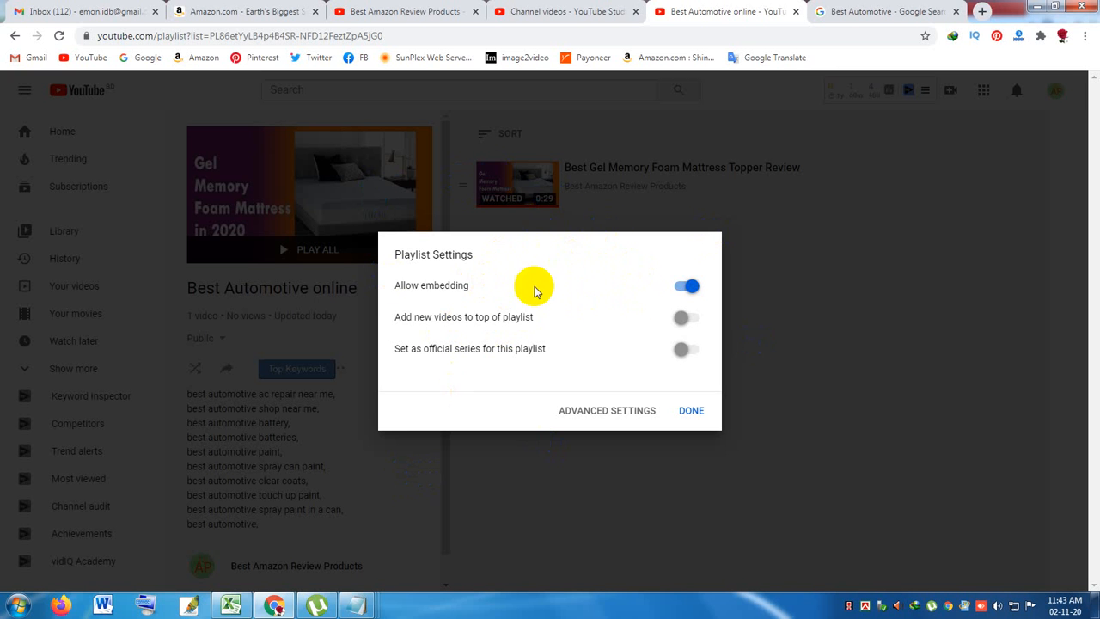
click(743, 288)
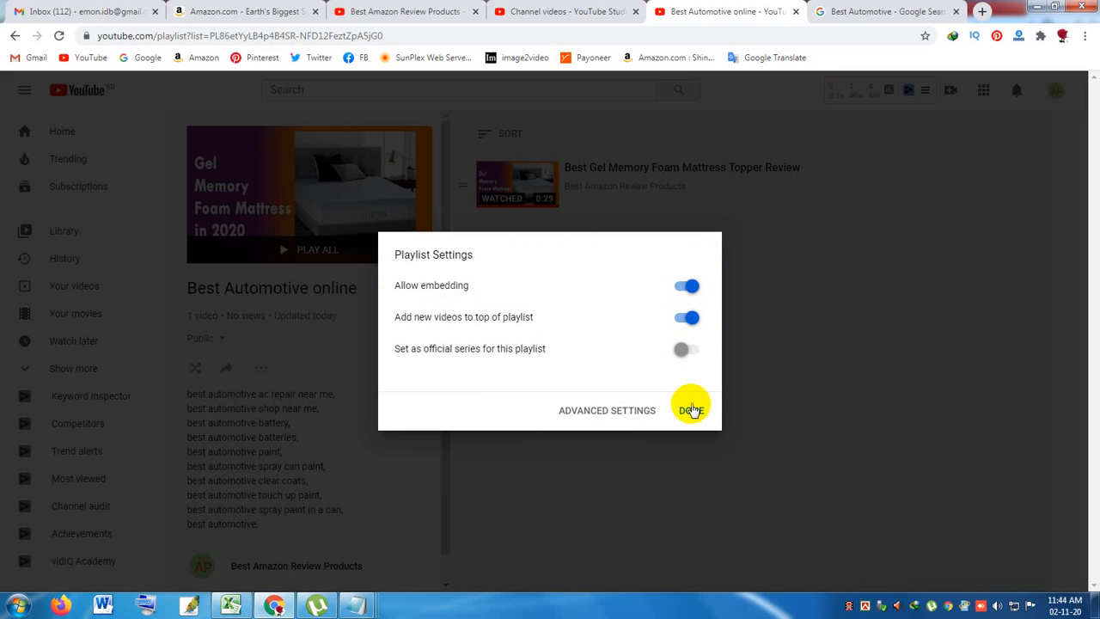
click(625, 413)
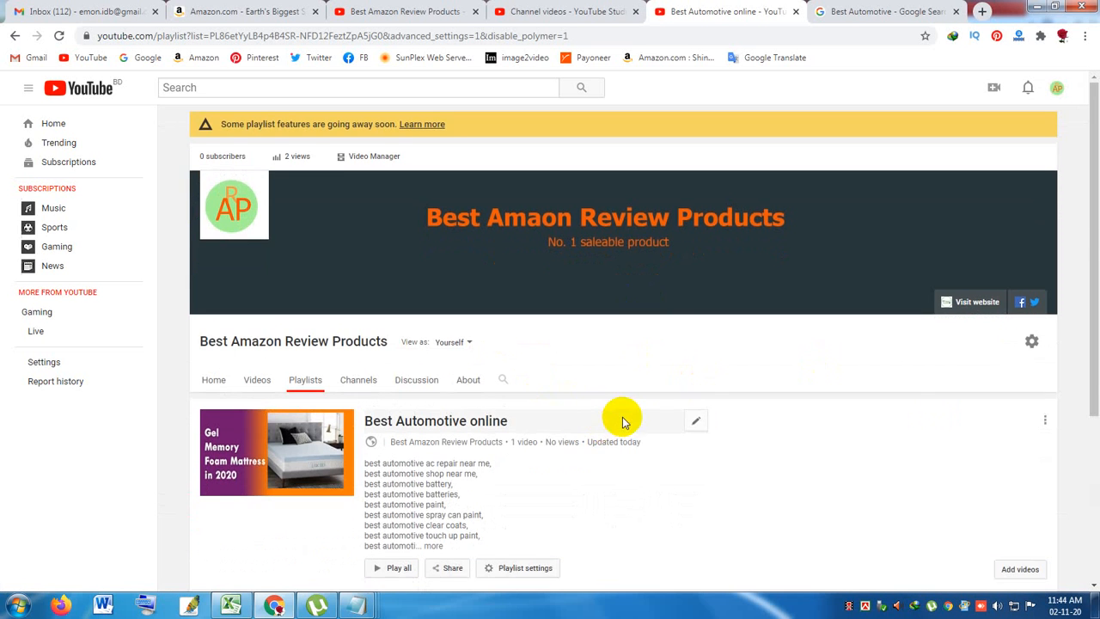
In the full playlist settings, keep the privacy Public and set the ordering to Date published (newest).
scroll(621, 418, down, 3)
click(540, 315)
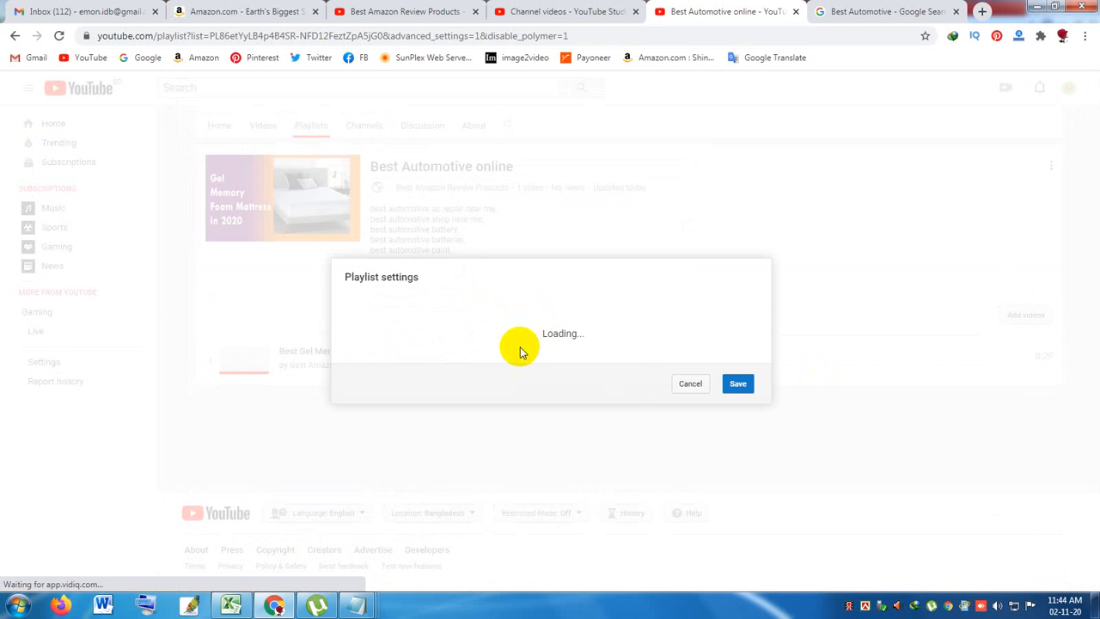
click(496, 236)
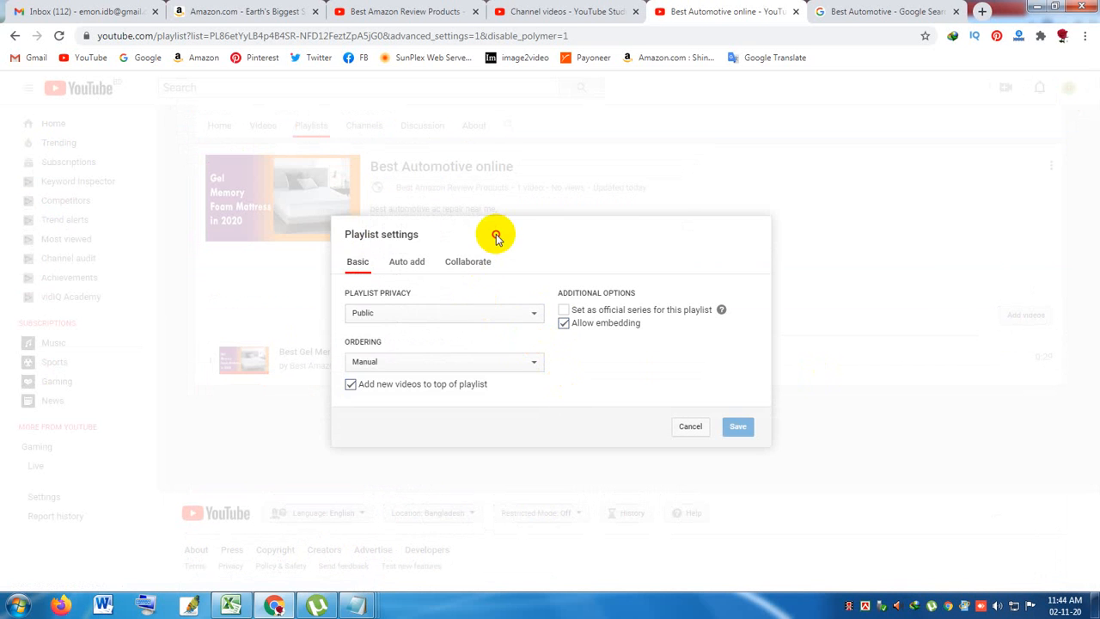
triple_click(496, 236)
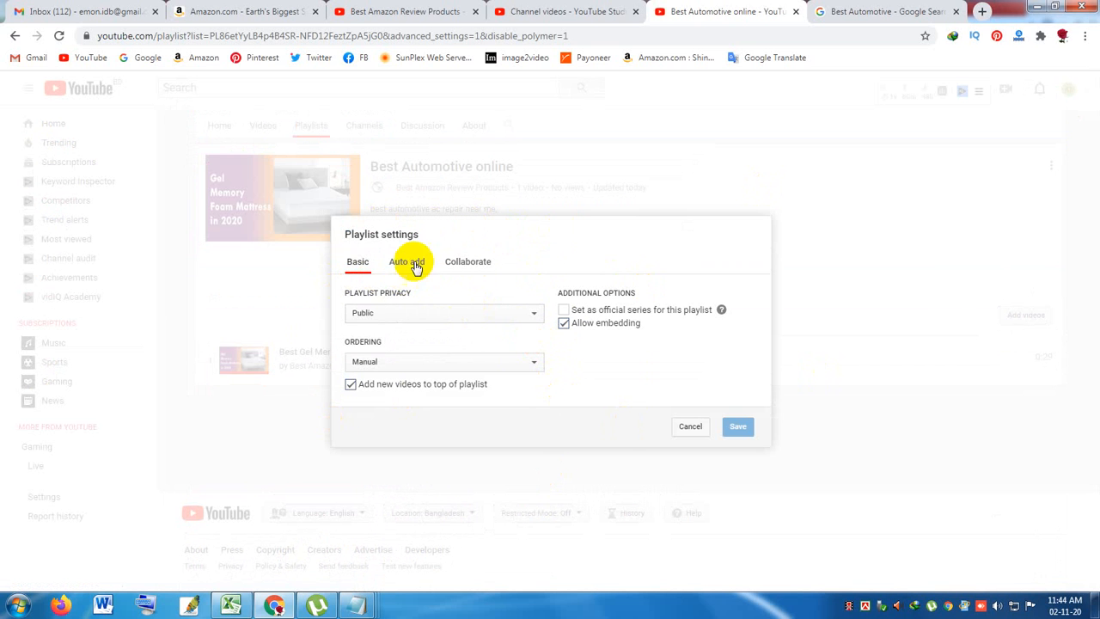
click(402, 316)
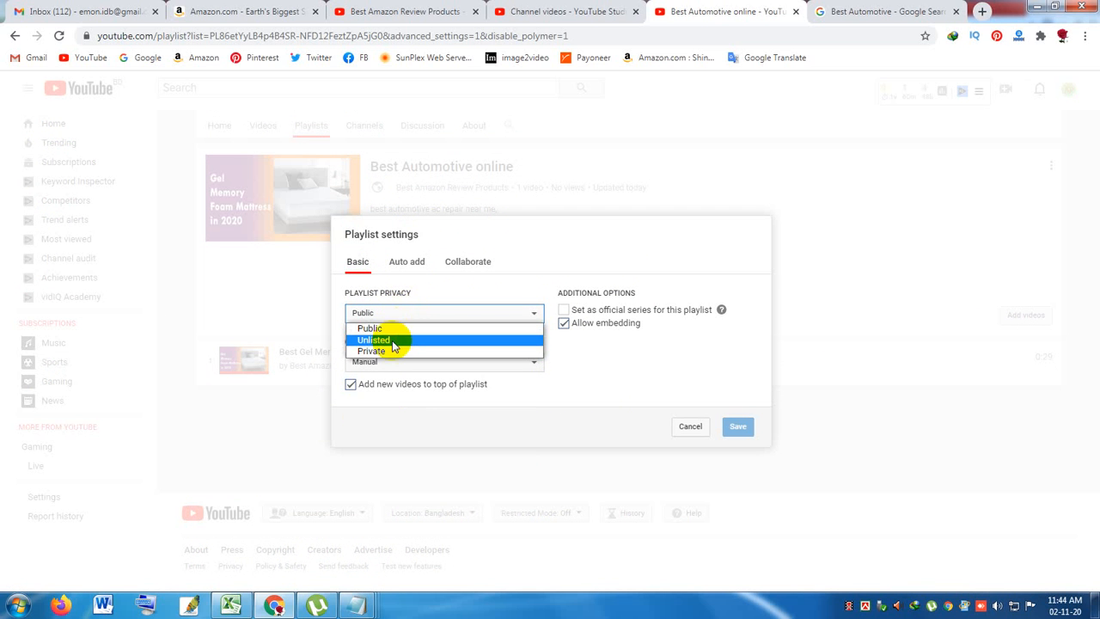
click(387, 327)
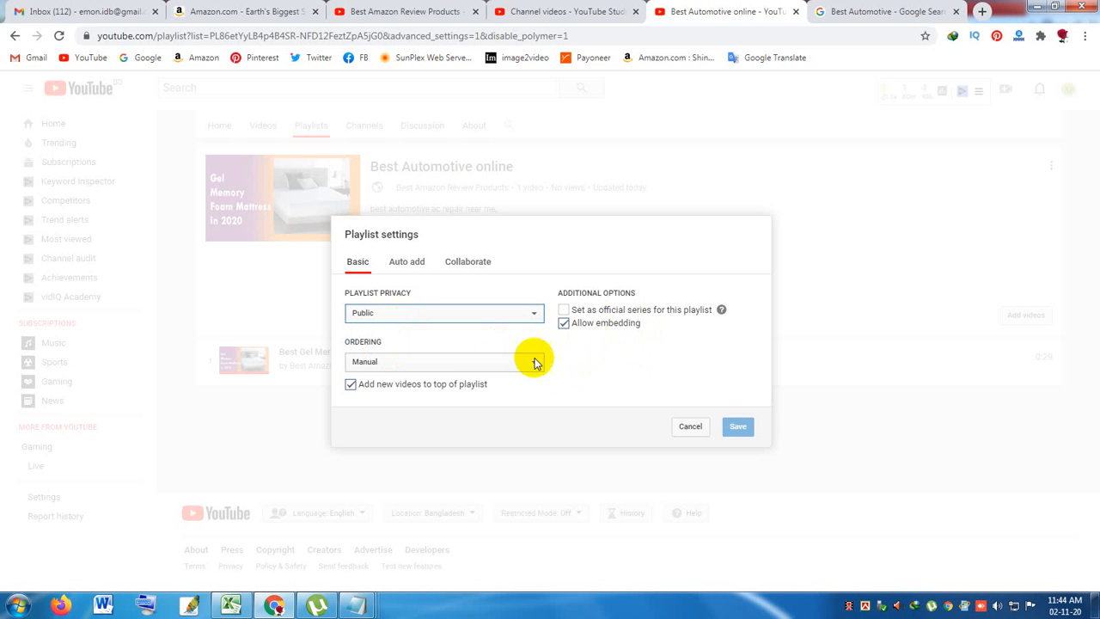
click(420, 364)
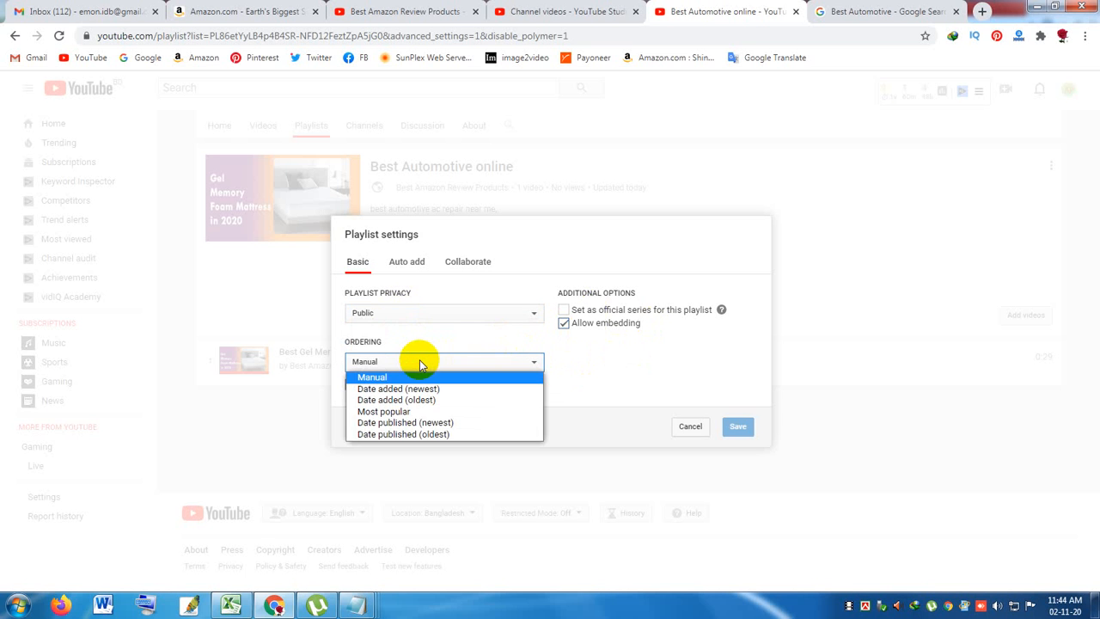
click(430, 423)
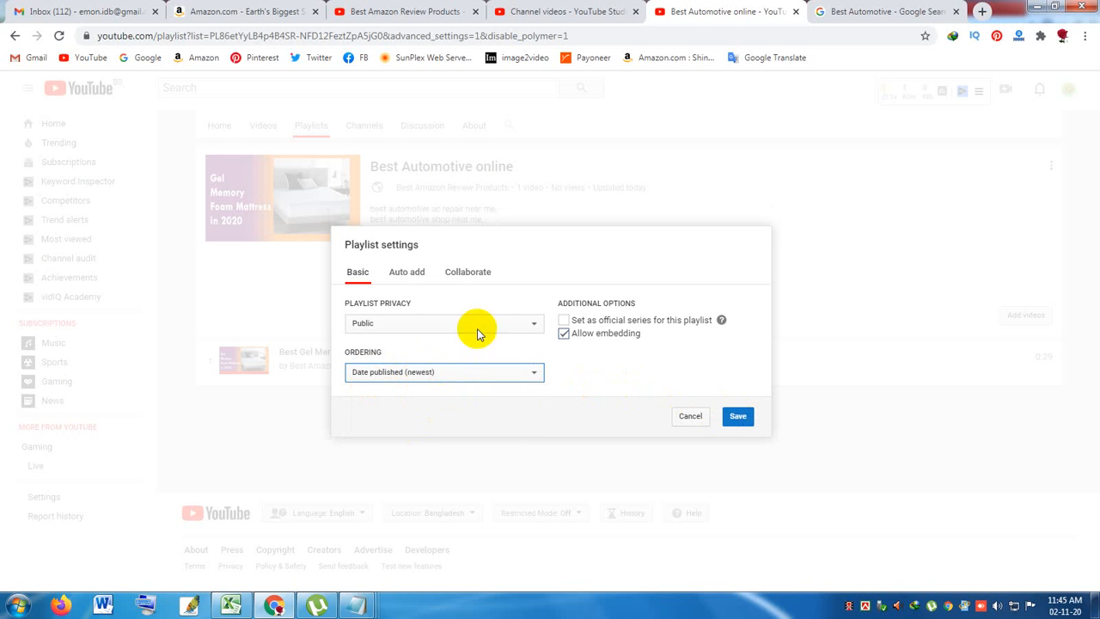
Check the automatic-adding rules, reselect Date published (newest) as the ordering, and save the playlist settings.
click(402, 274)
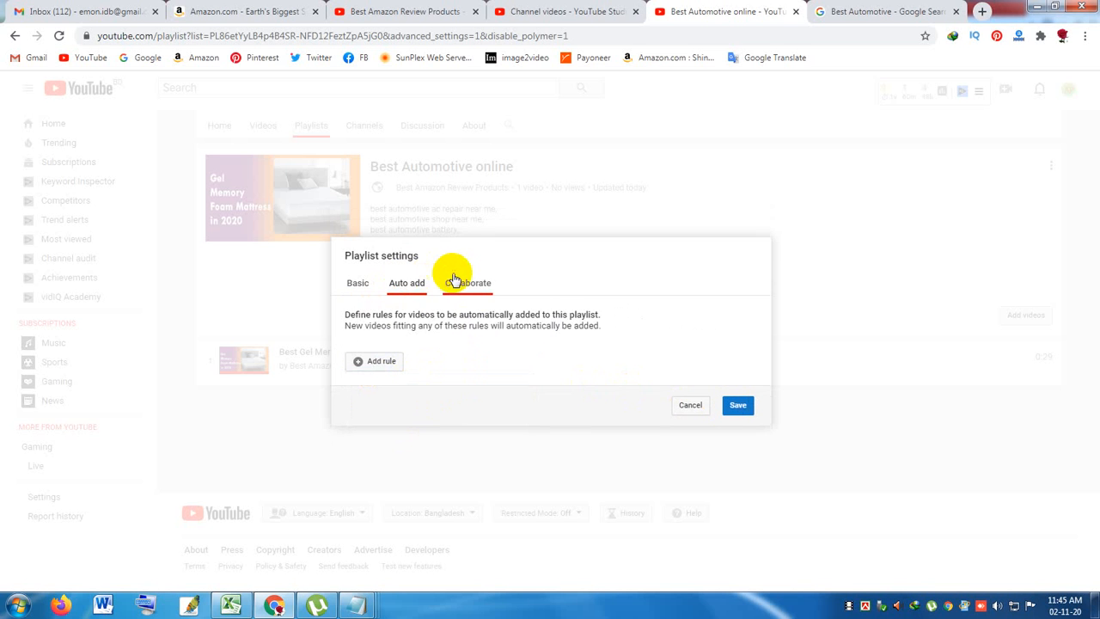
click(363, 288)
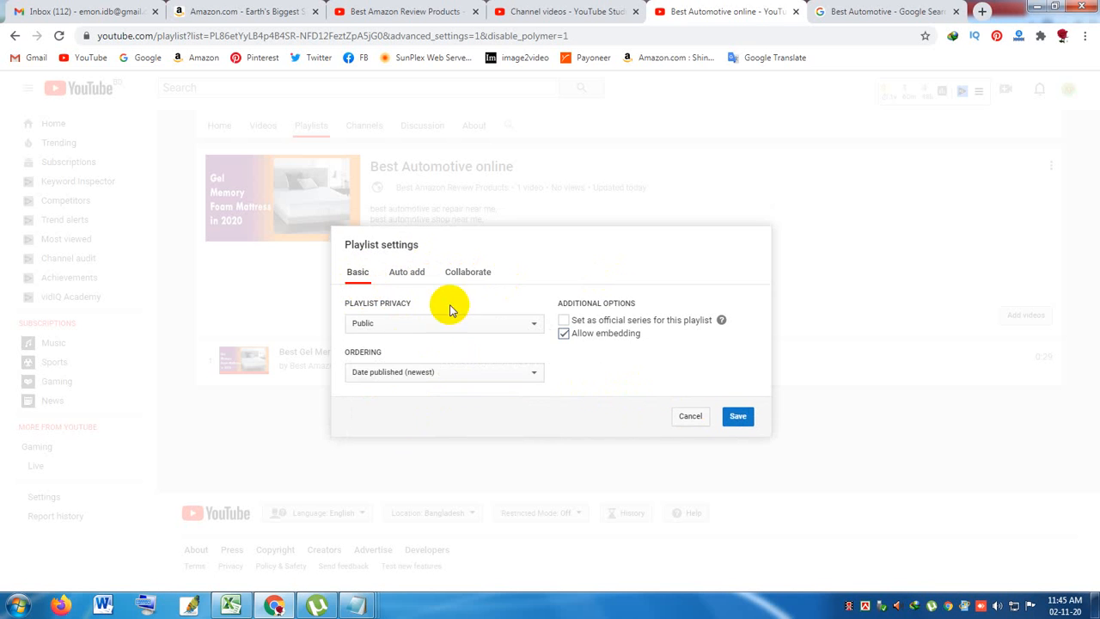
click(495, 381)
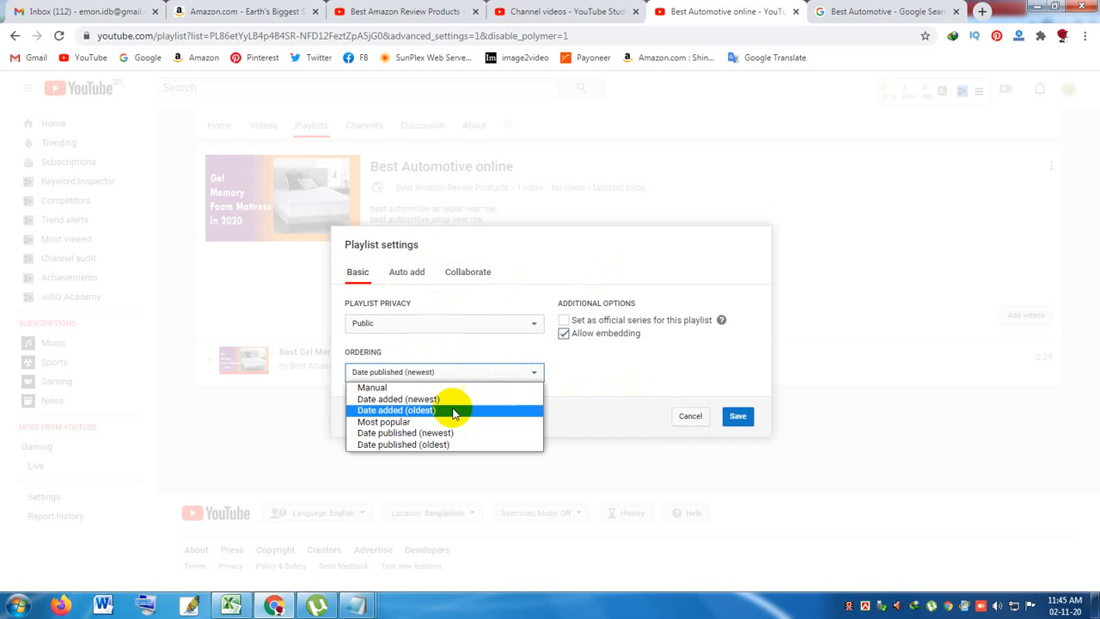
click(436, 440)
click(737, 418)
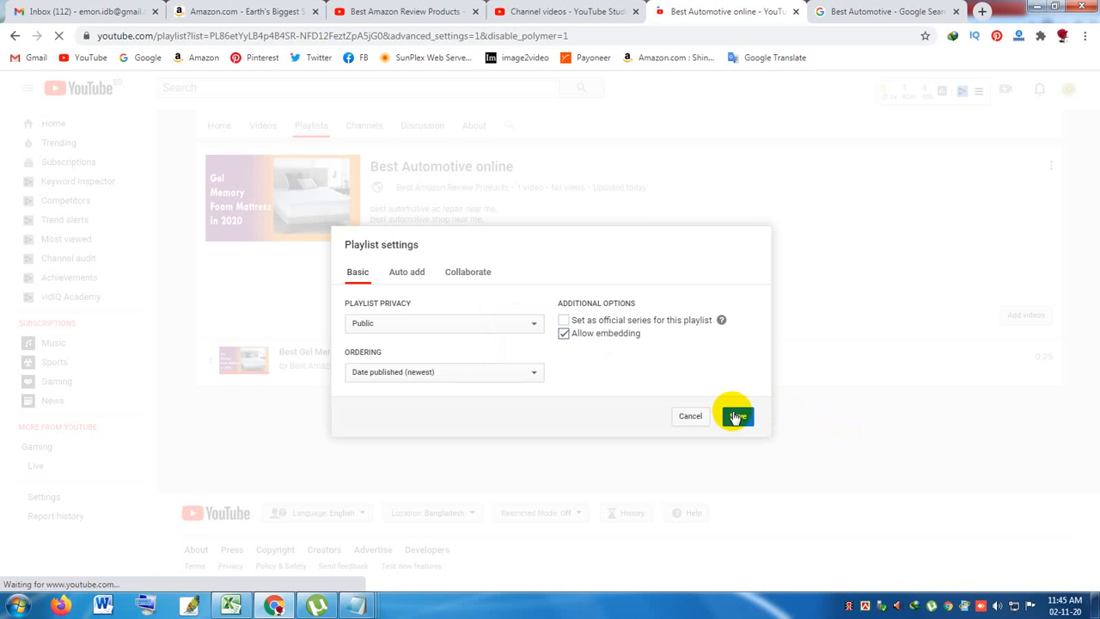
click(735, 417)
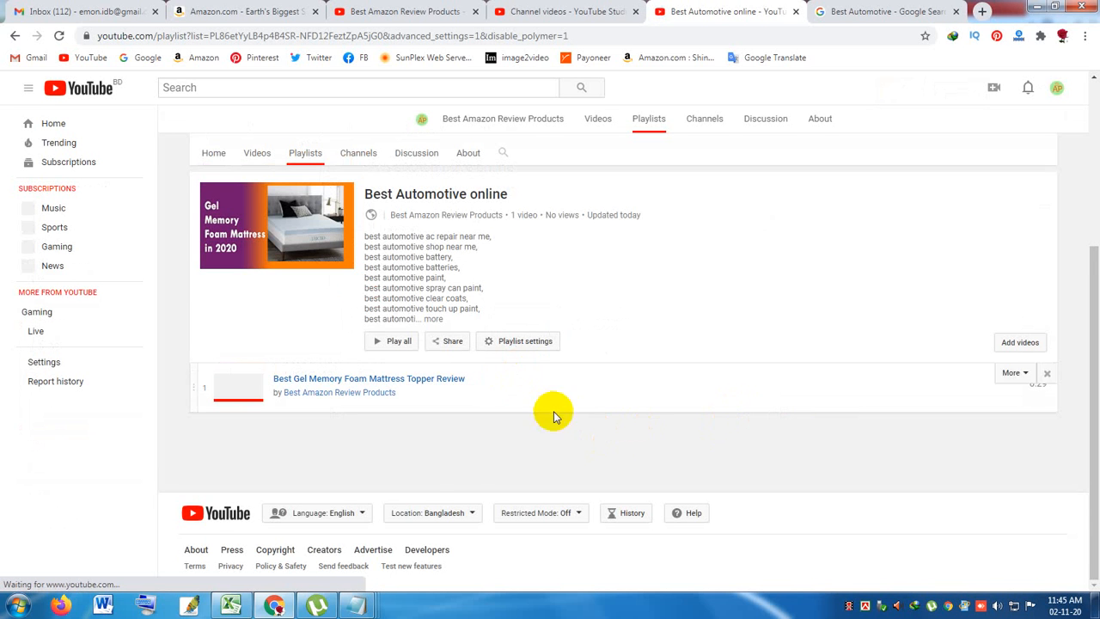
Reopen the playlist settings to check the saved options, close them without changes, and look over the playlist page.
scroll(602, 473, down, 3)
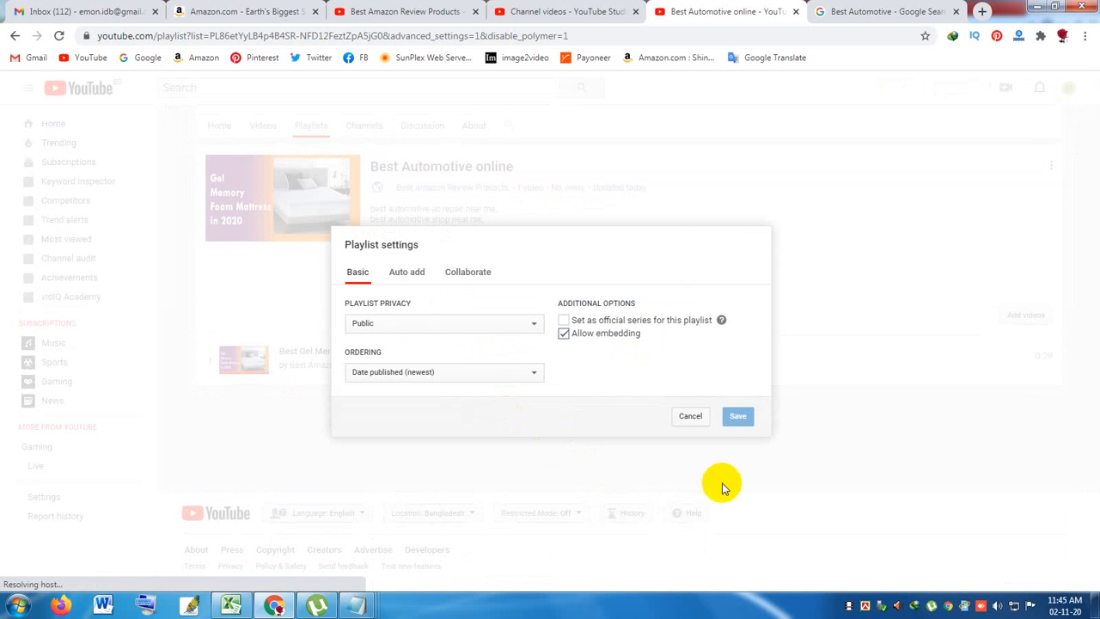
click(690, 416)
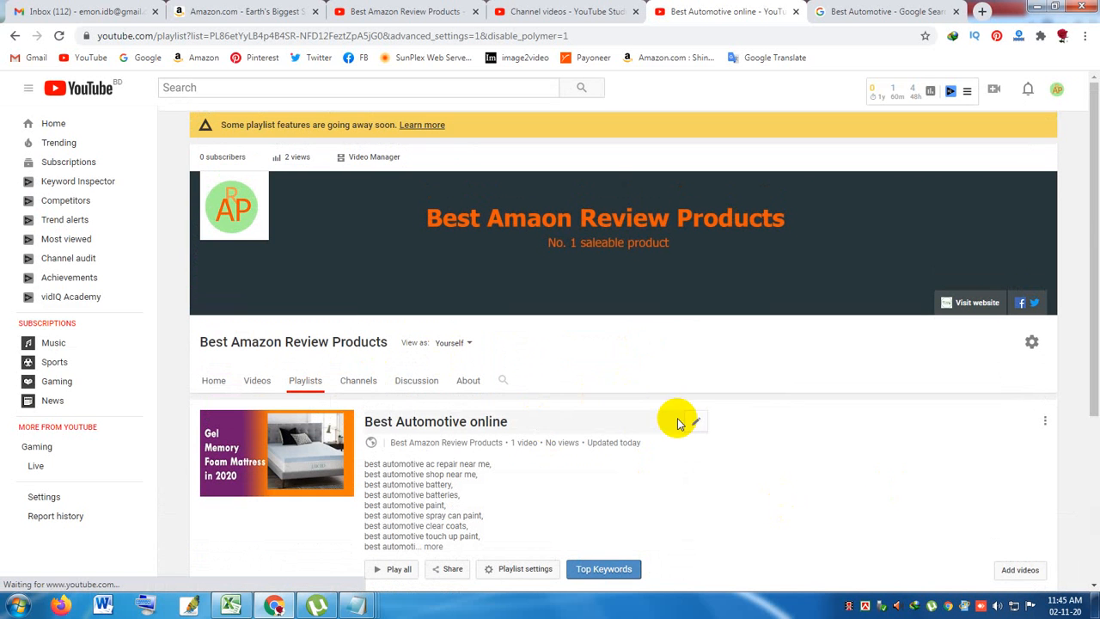
scroll(675, 422, down, 3)
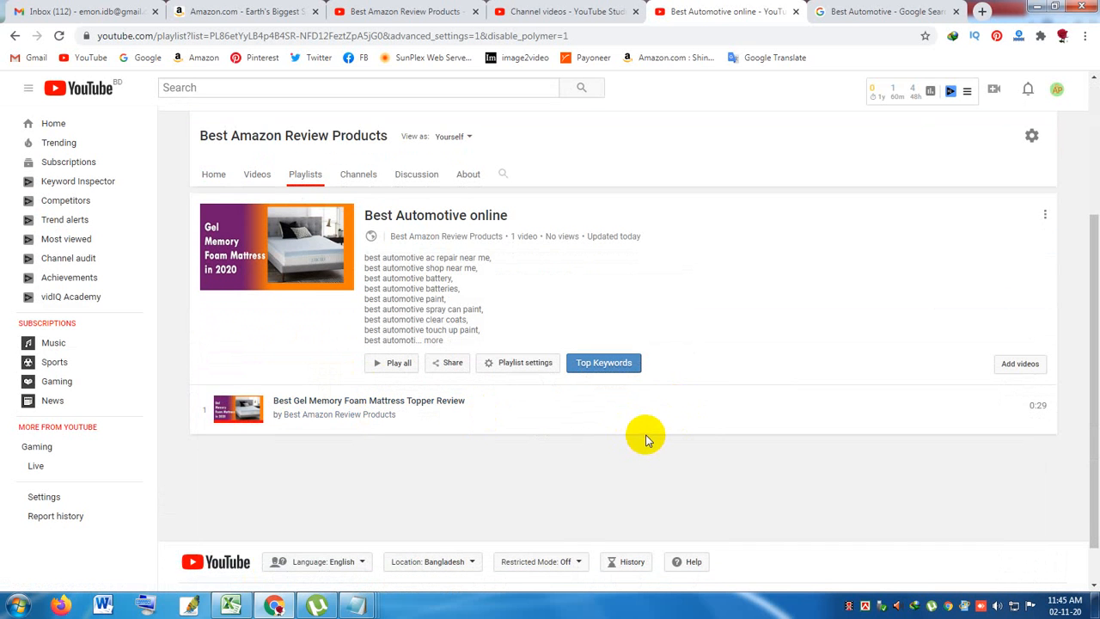
scroll(773, 493, up, 1)
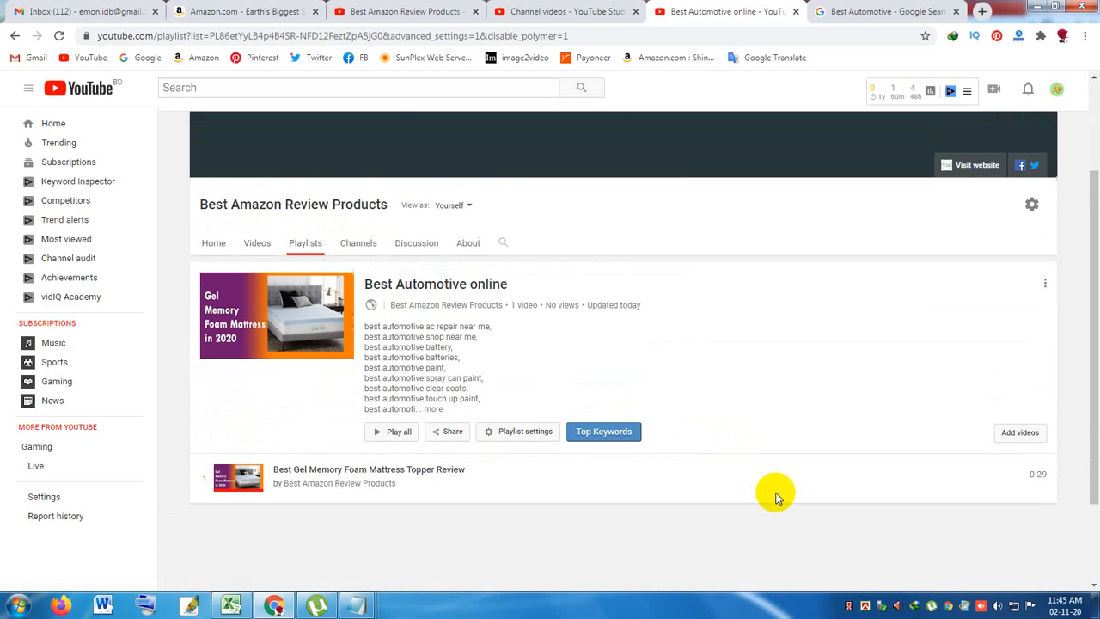
scroll(656, 164, up, 2)
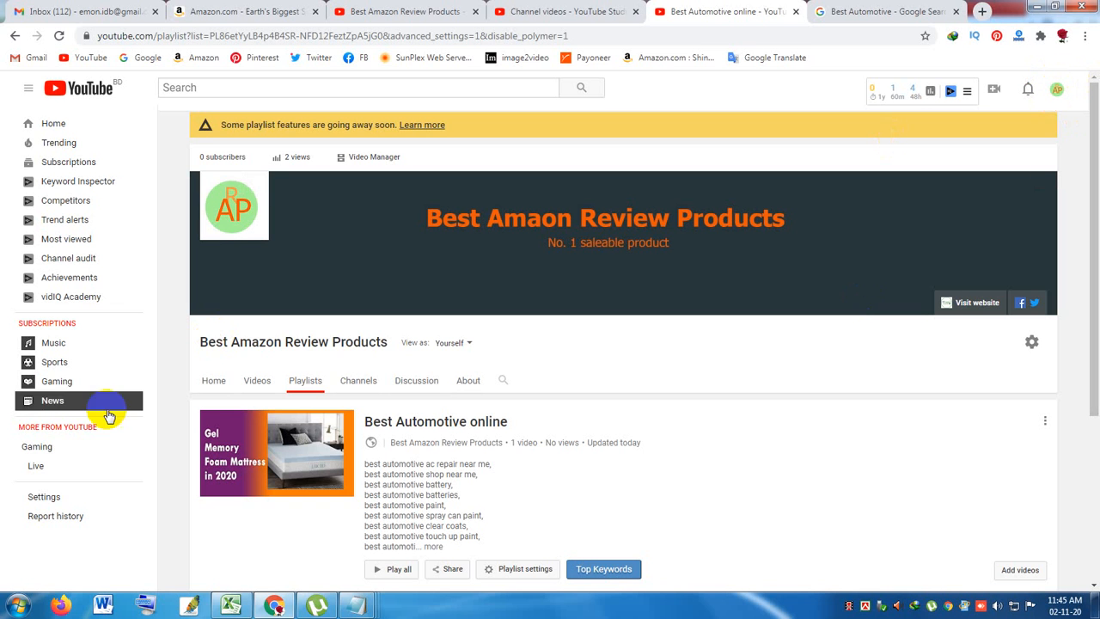
Go to YouTube Studio and open the channel's list of playlists.
click(1058, 89)
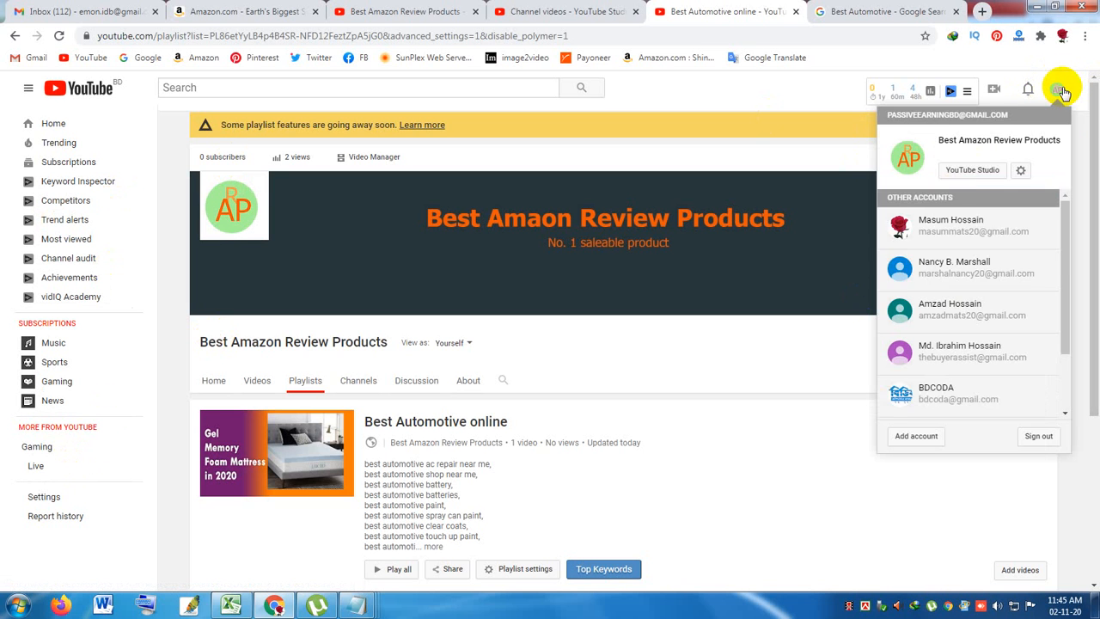
click(972, 172)
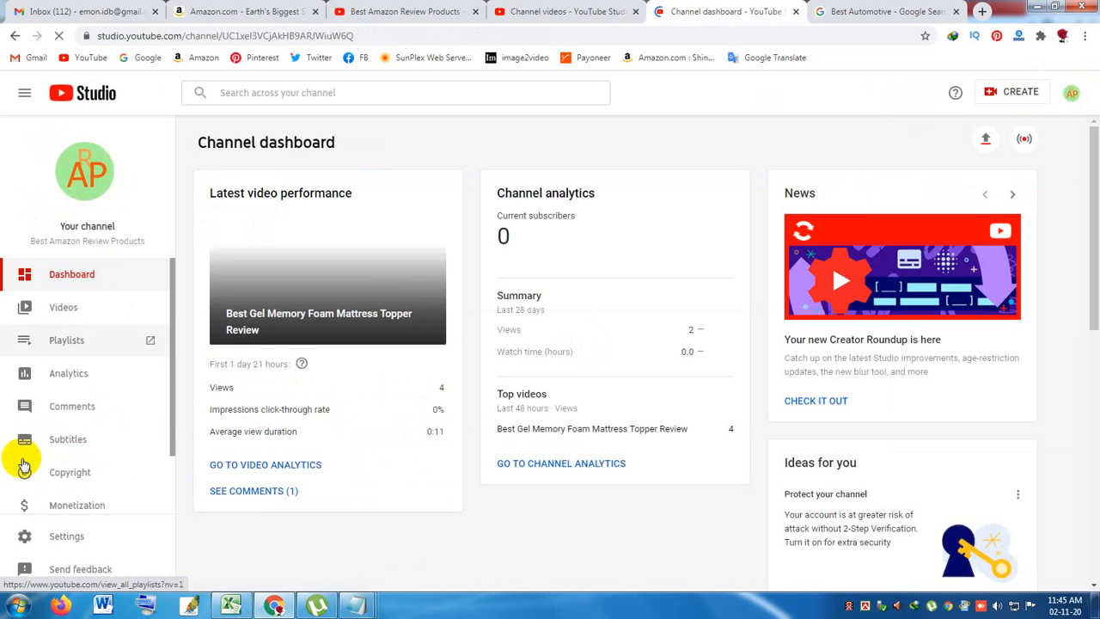
click(62, 341)
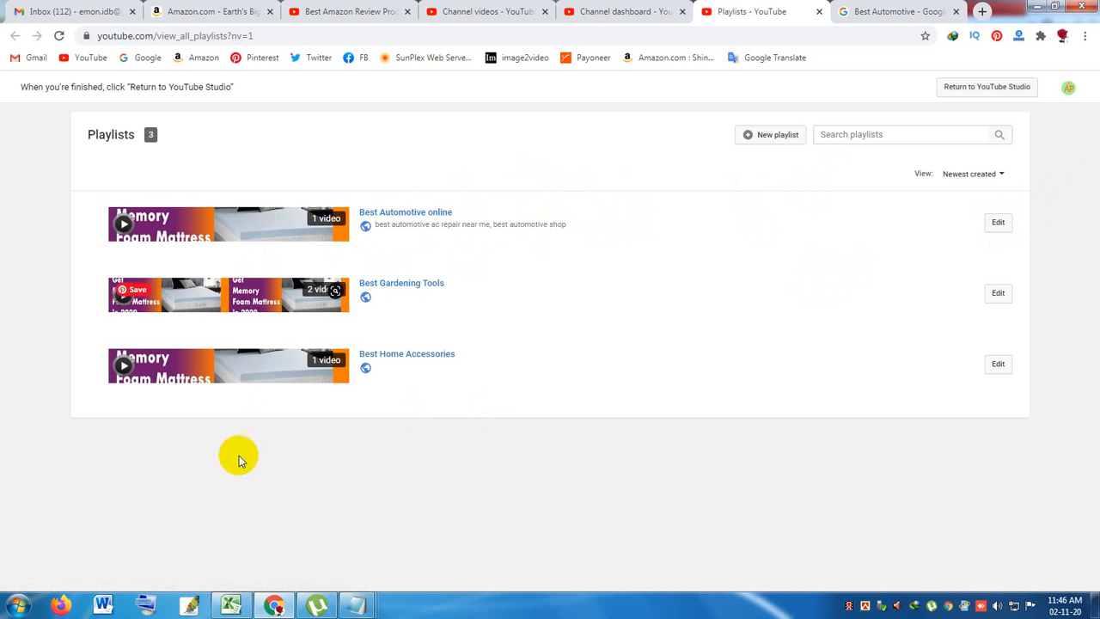
Switch to Using Modifier.txt in Notepad and review the playlist names "Best Luggage zone" and "Best Smart Home Products Review".
click(357, 606)
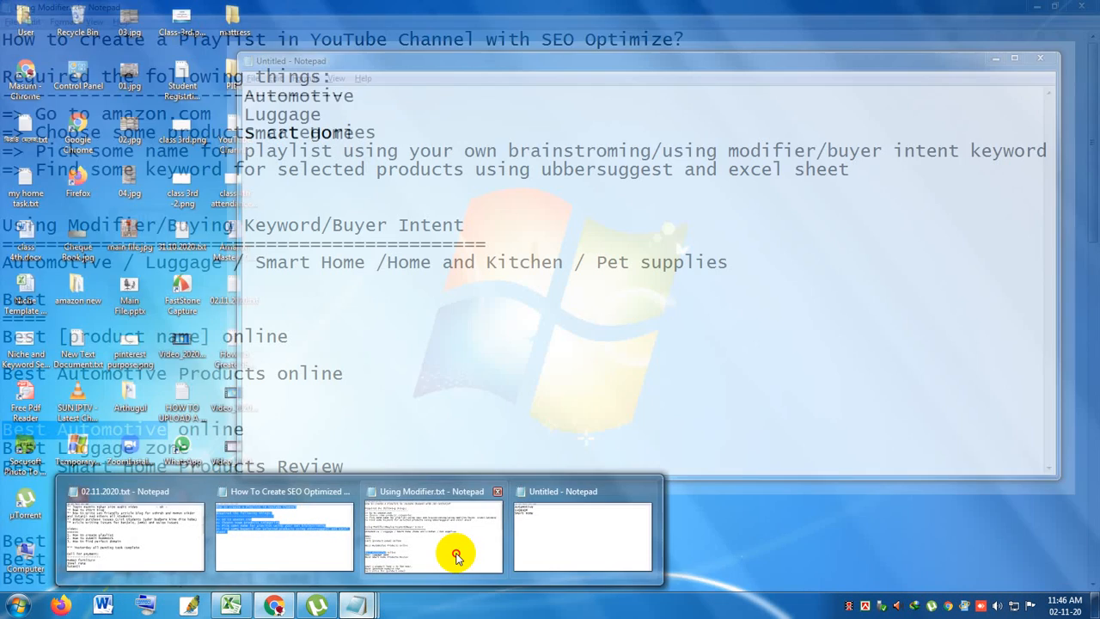
click(449, 545)
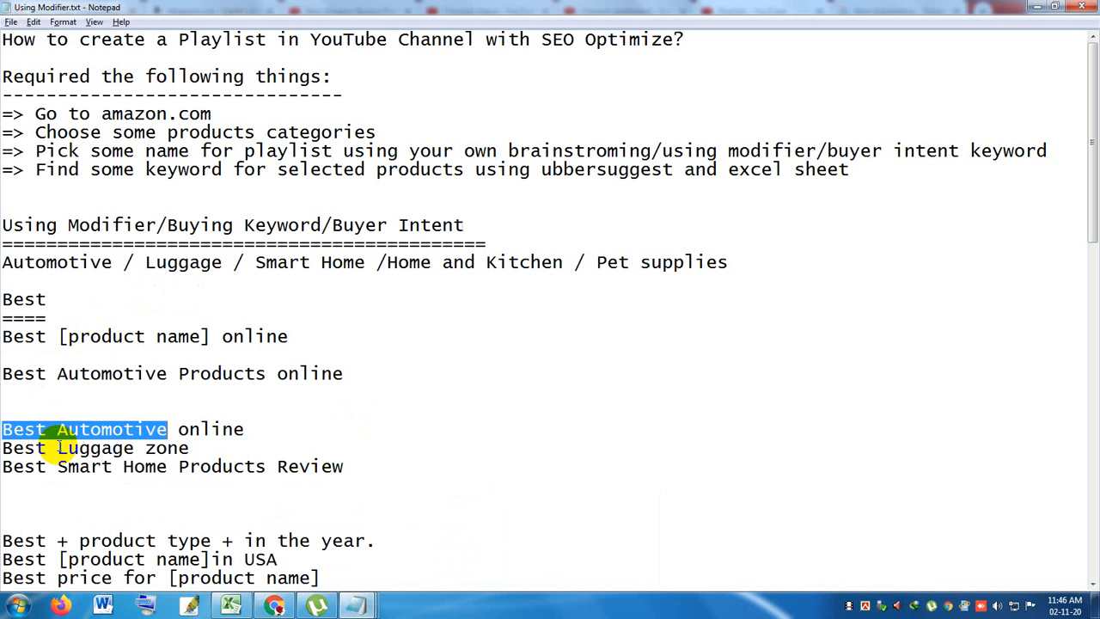
drag(20, 447, 241, 441)
drag(15, 467, 355, 467)
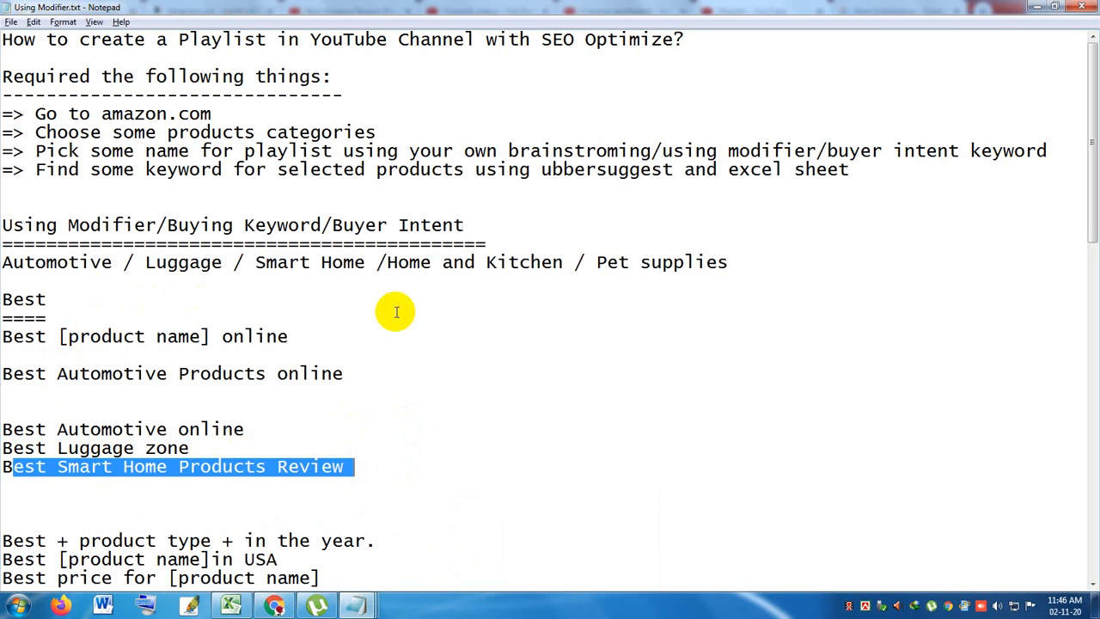
click(386, 374)
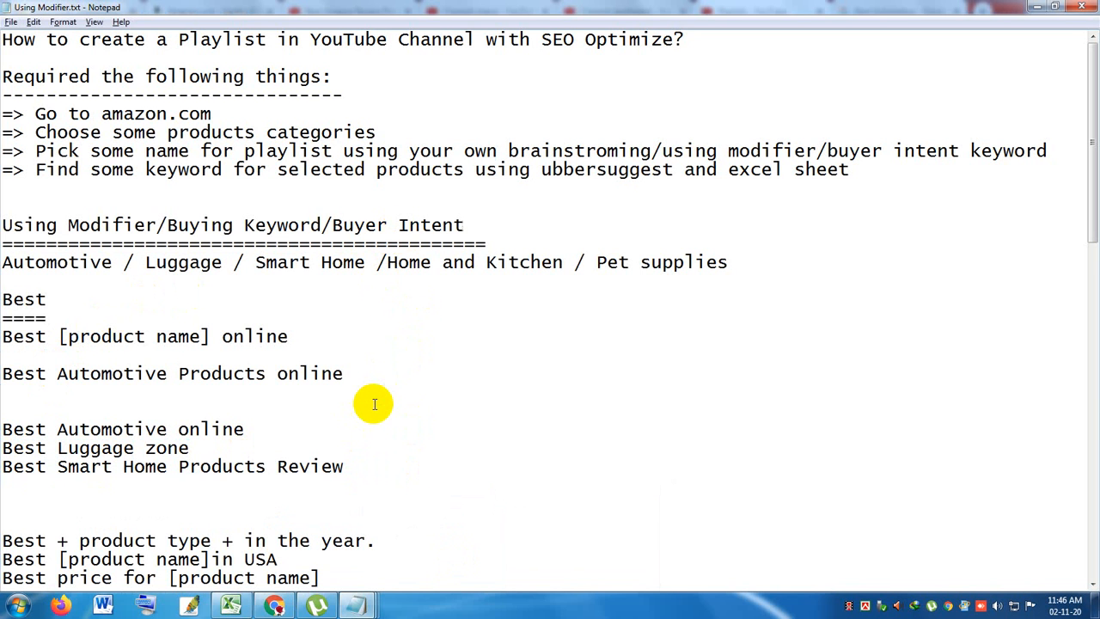